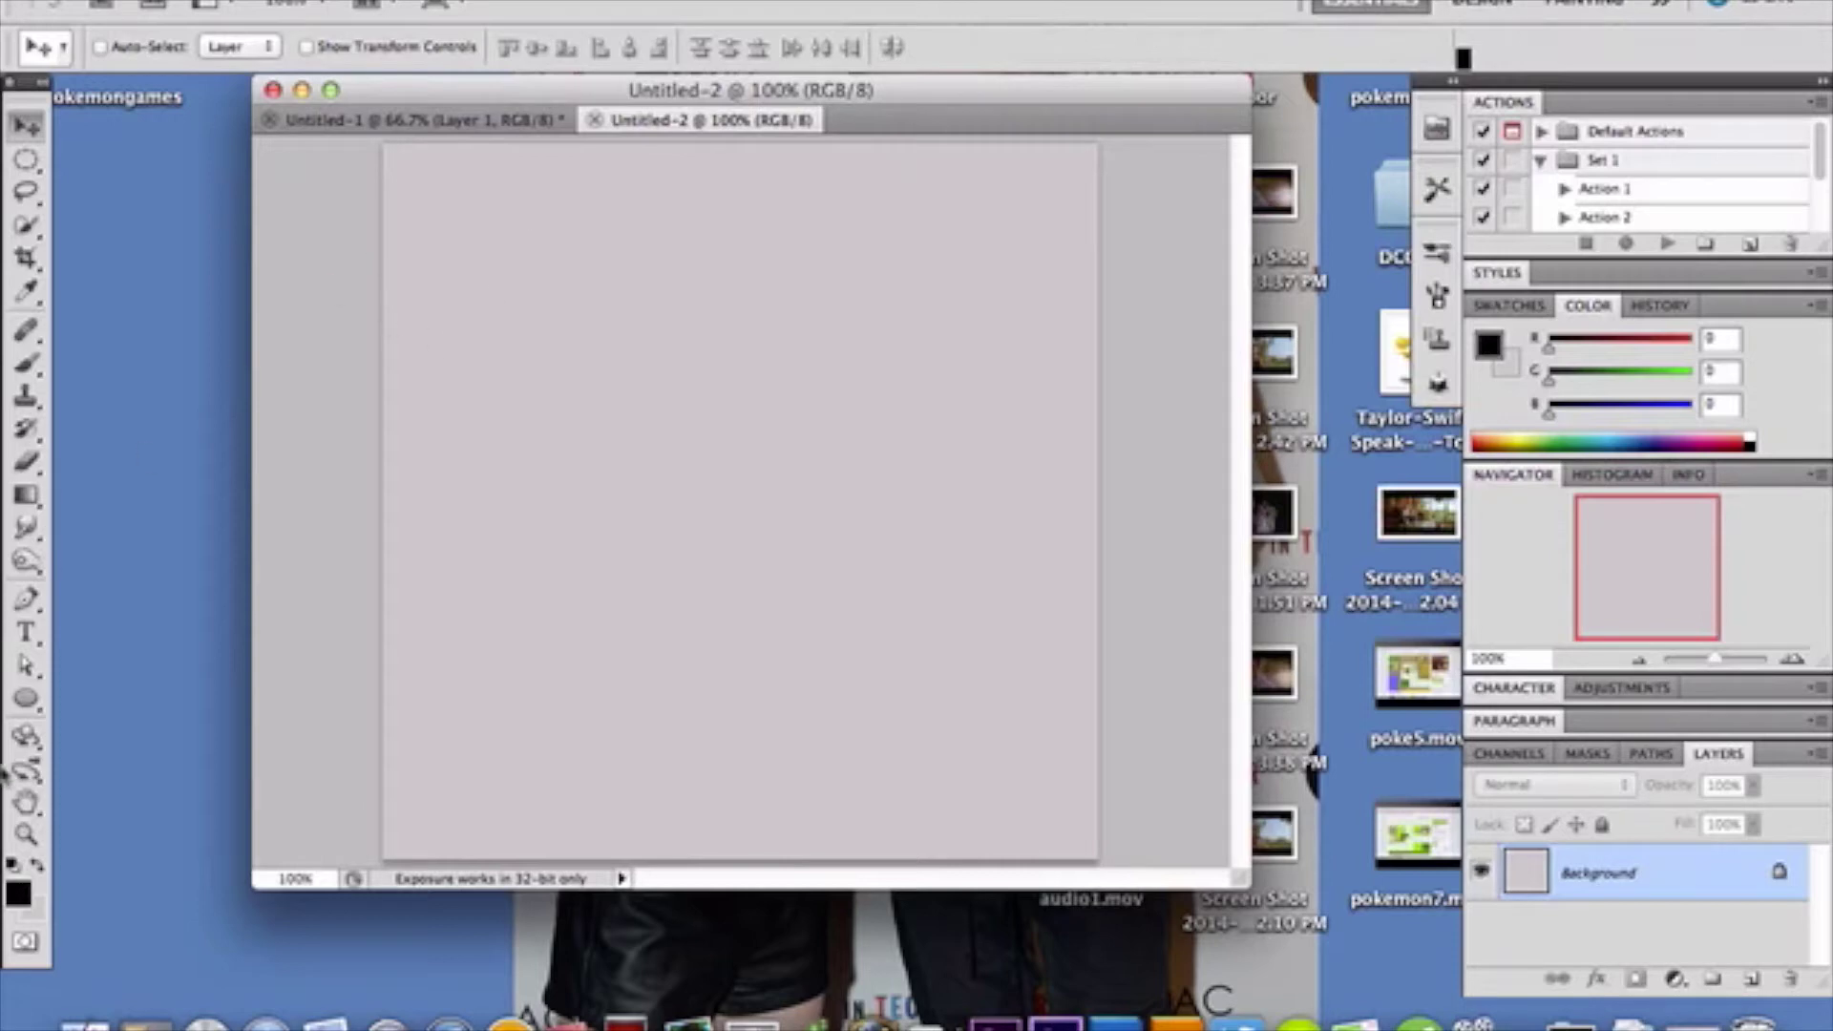
Pick the Ellipse Tool from the shape tools flyout in the toolbar.
{"action": "left_click_drag", "start_coordinate": [38, 702], "coordinate": [96, 748]}
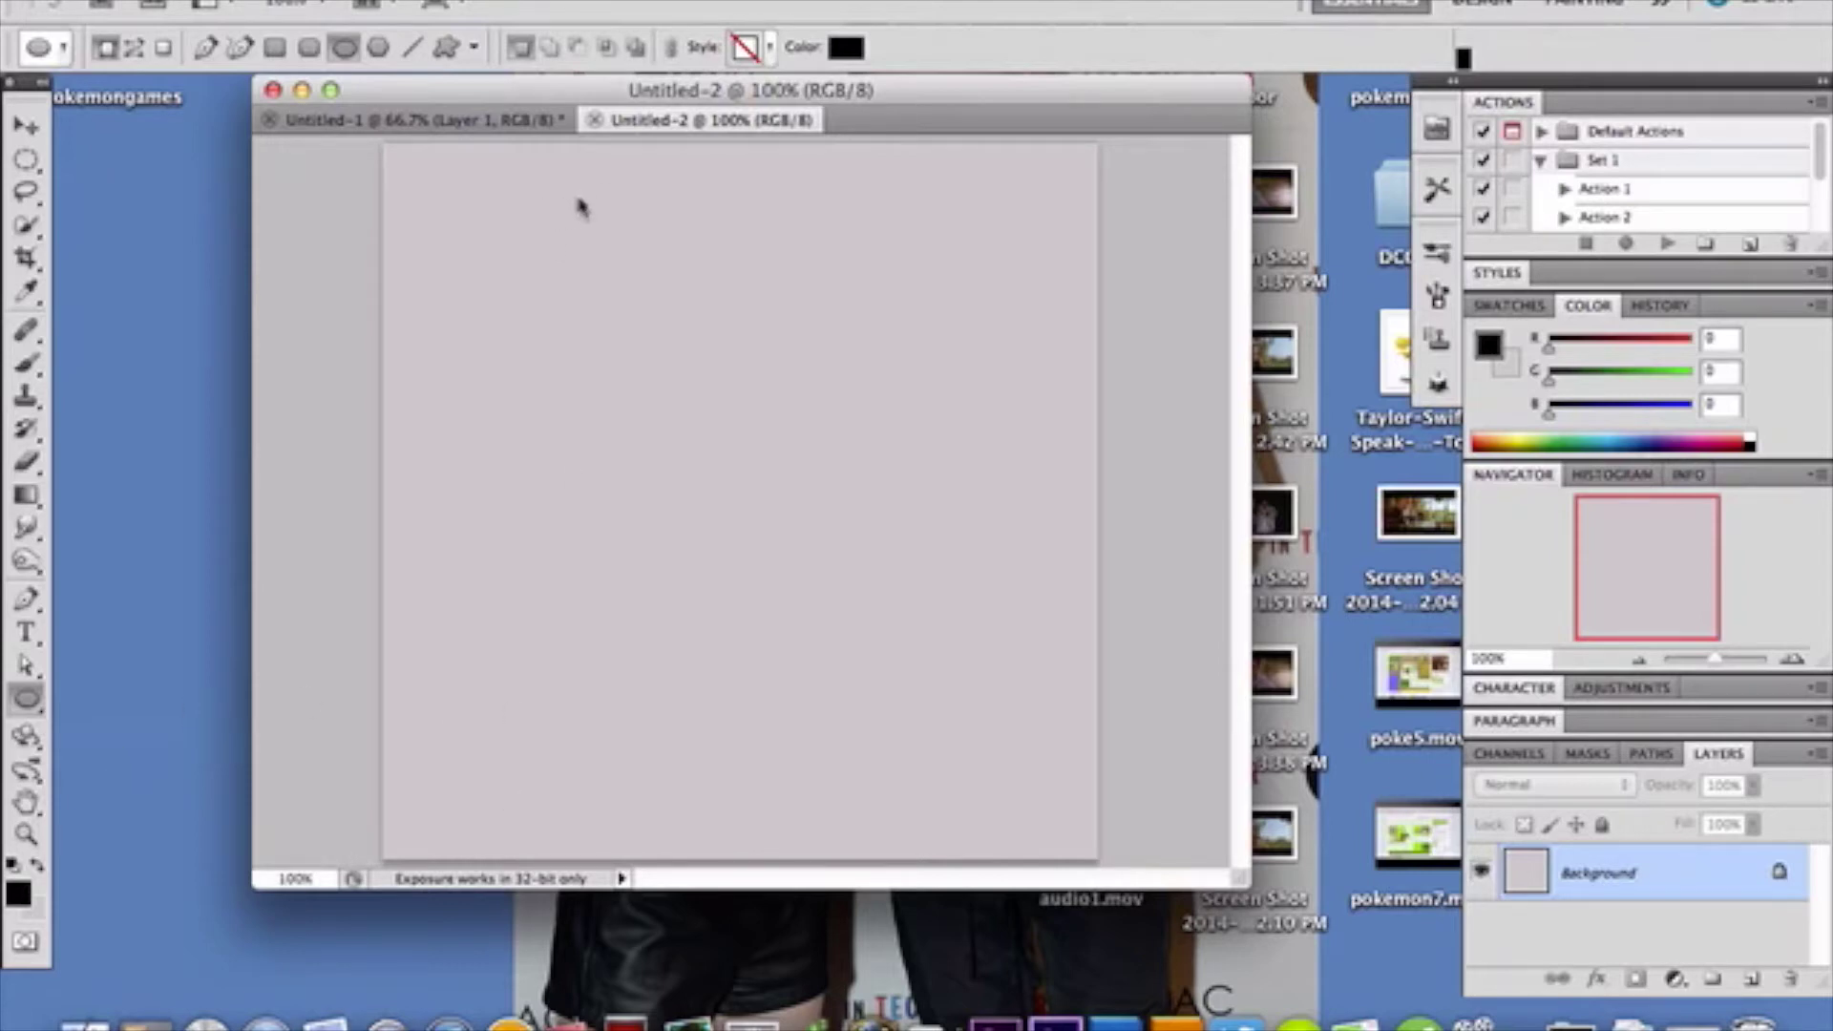
Drag out a tall black ellipse filling the centre of the Untitled-2 canvas.
{"action": "left_click_drag", "start_coordinate": [580, 197], "coordinate": [869, 817]}
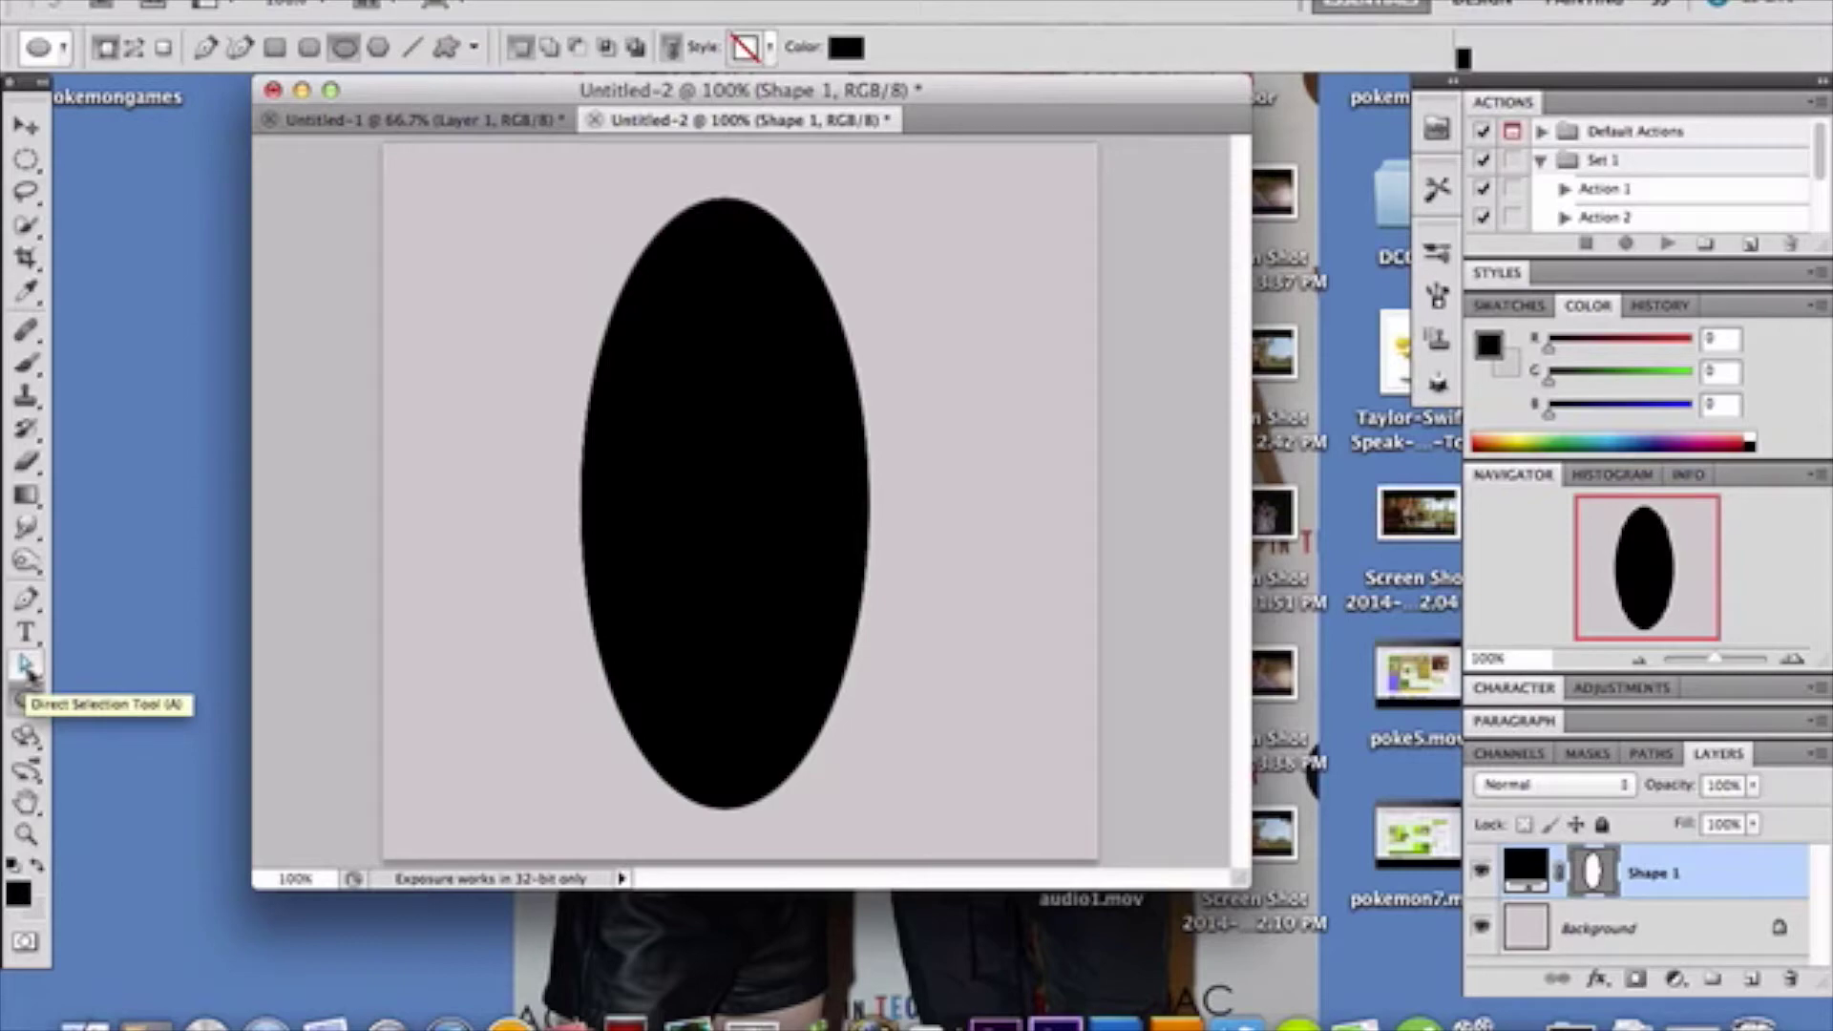
Pull the ellipse's left and right anchors down and outward with Direct Selection, forming a candy-corn shape.
{"action": "left_click", "coordinate": [28, 668]}
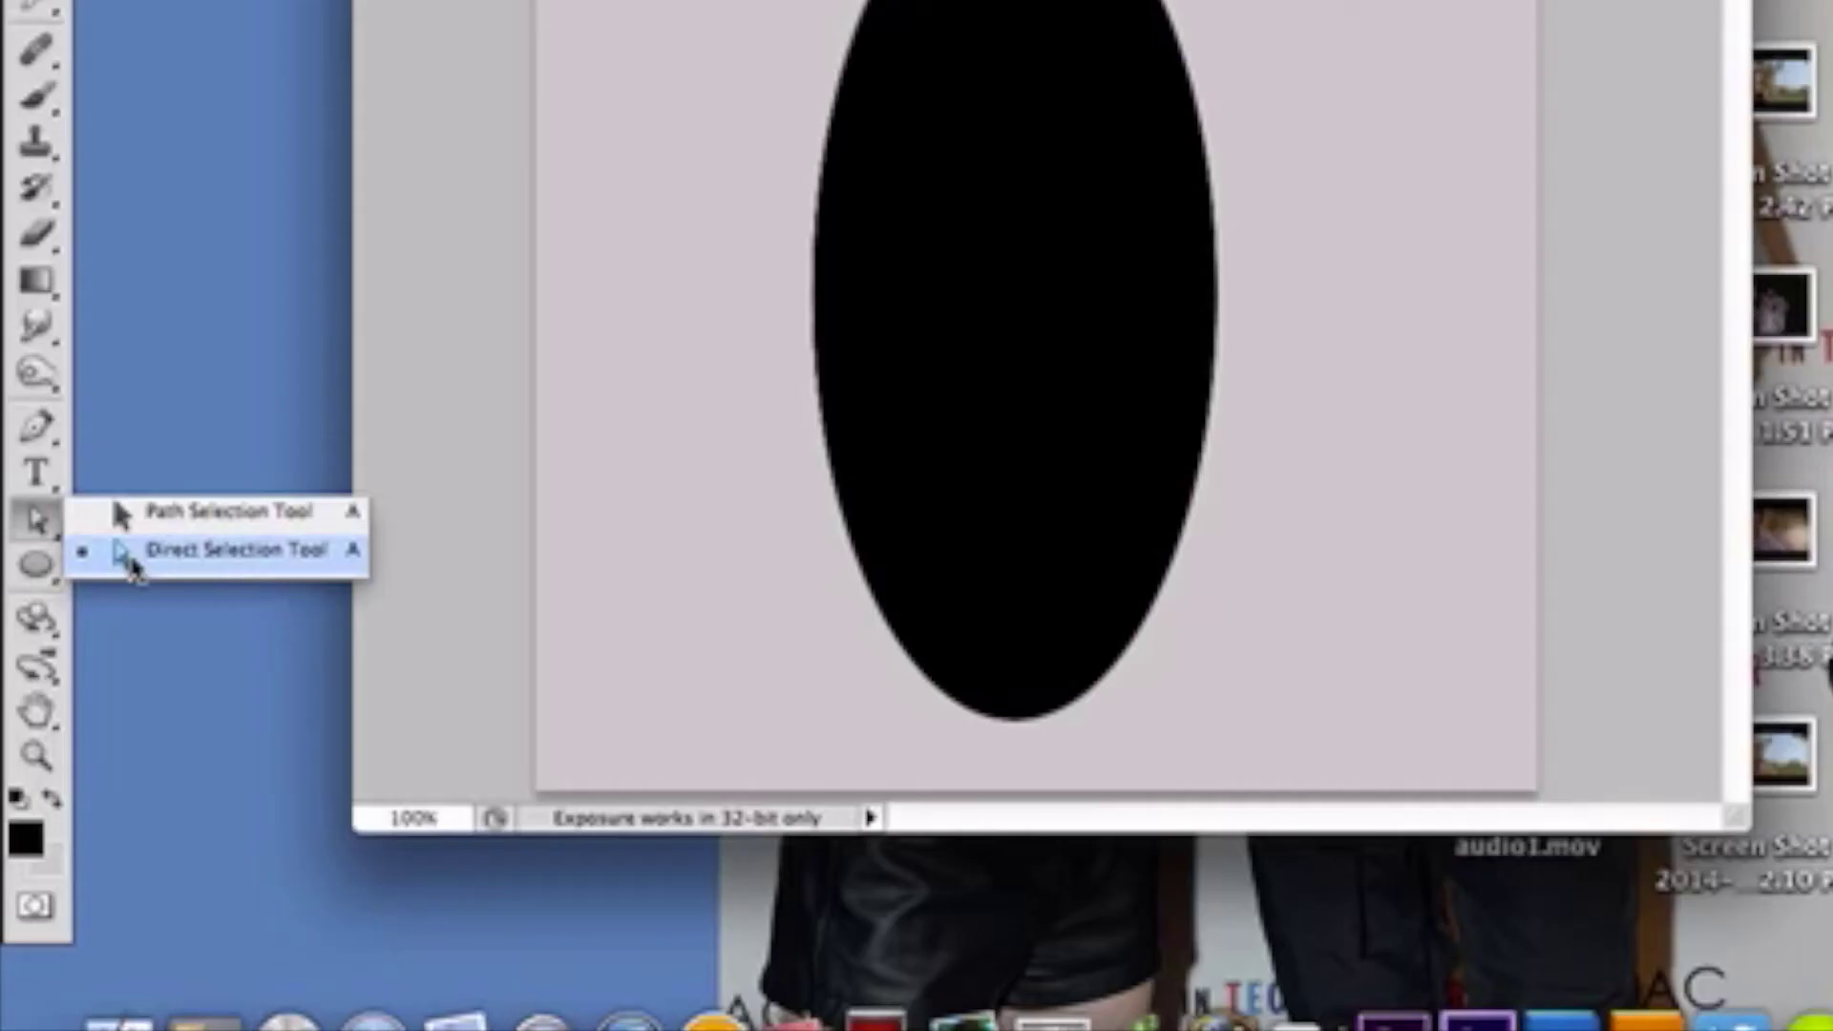
{"action": "left_click", "coordinate": [131, 551]}
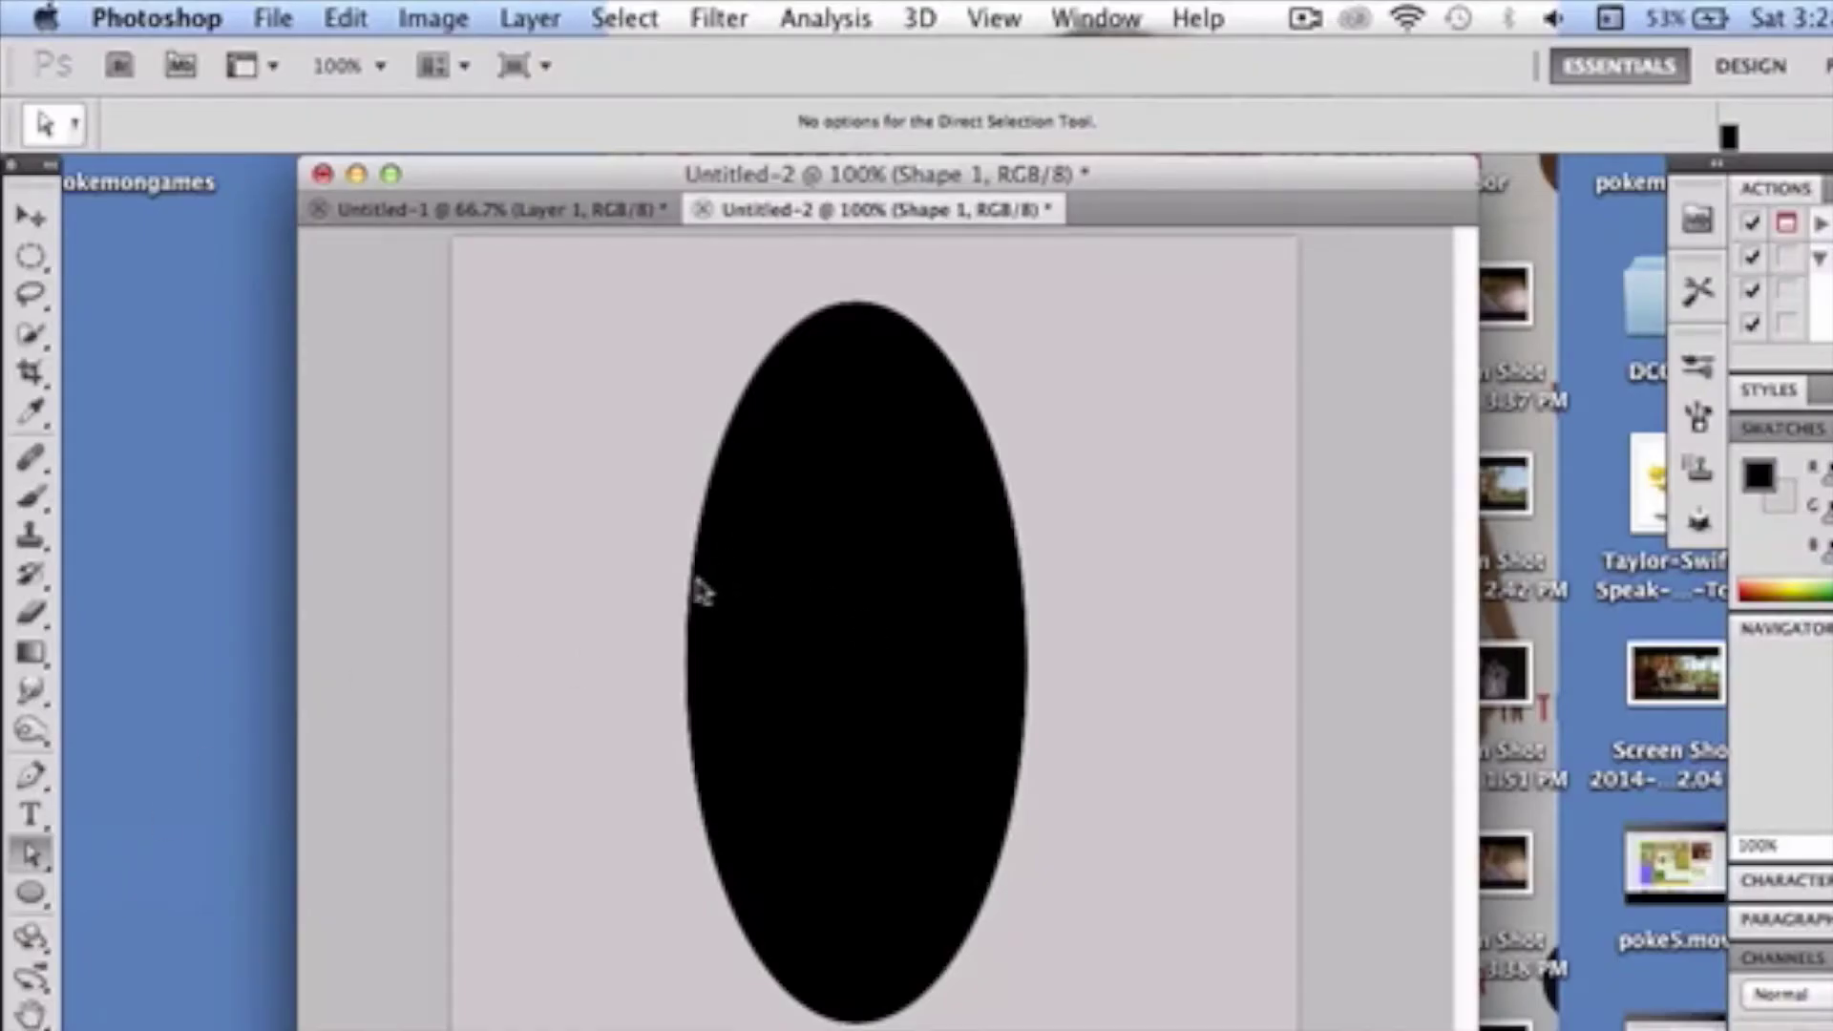
{"action": "left_click", "coordinate": [694, 592]}
{"action": "left_click_drag", "start_coordinate": [702, 601], "coordinate": [700, 601]}
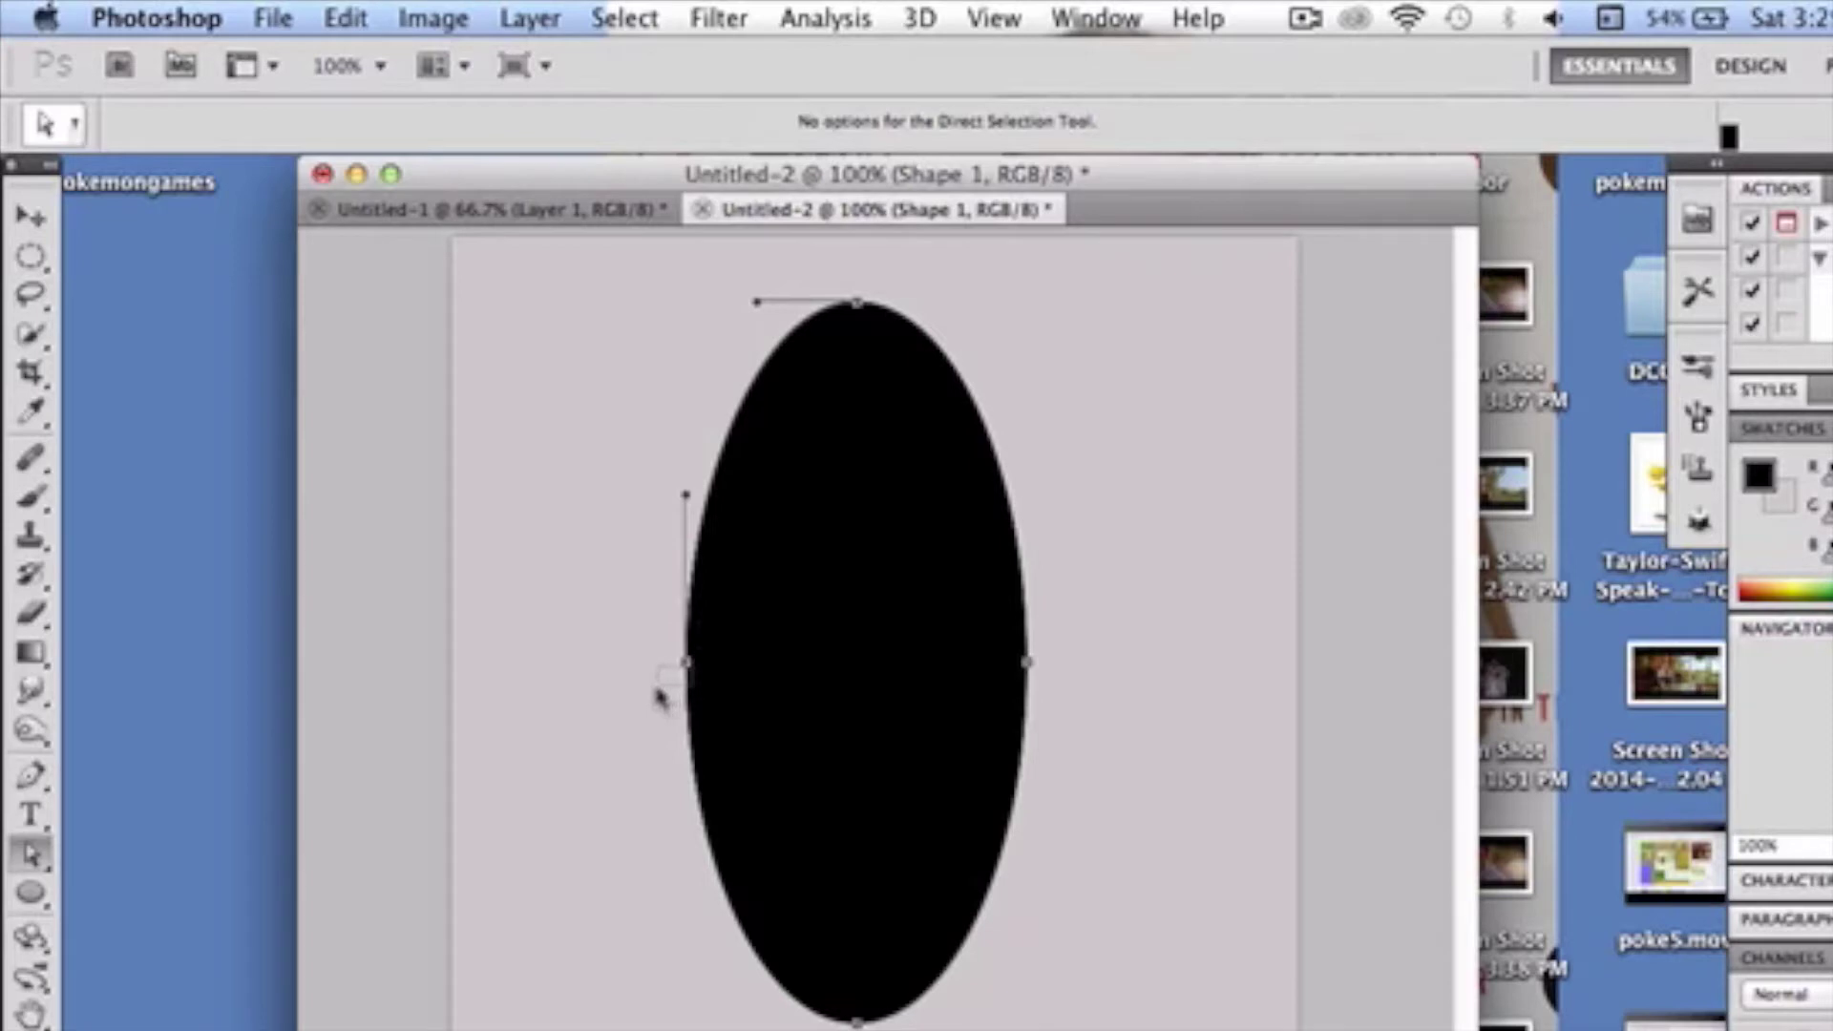
{"action": "left_click", "coordinate": [688, 671]}
{"action": "left_click_drag", "start_coordinate": [687, 671], "coordinate": [581, 923]}
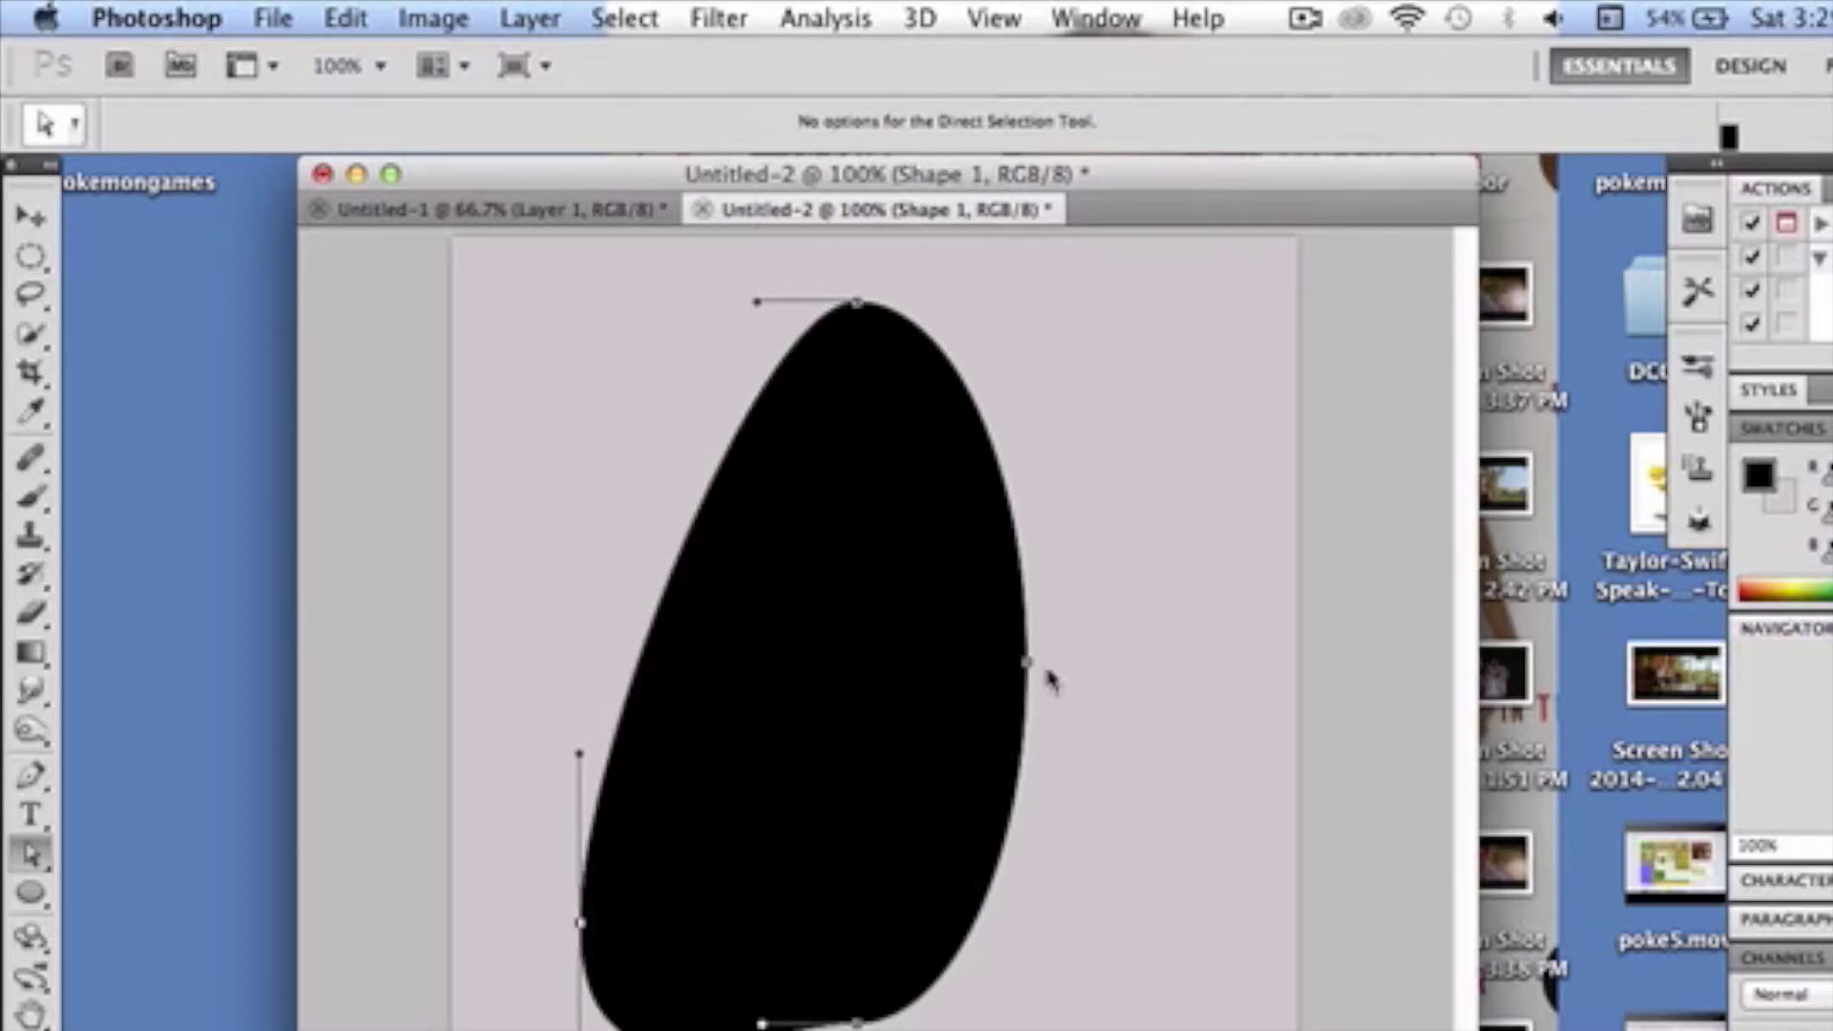
{"action": "left_click_drag", "start_coordinate": [1026, 661], "coordinate": [1129, 859]}
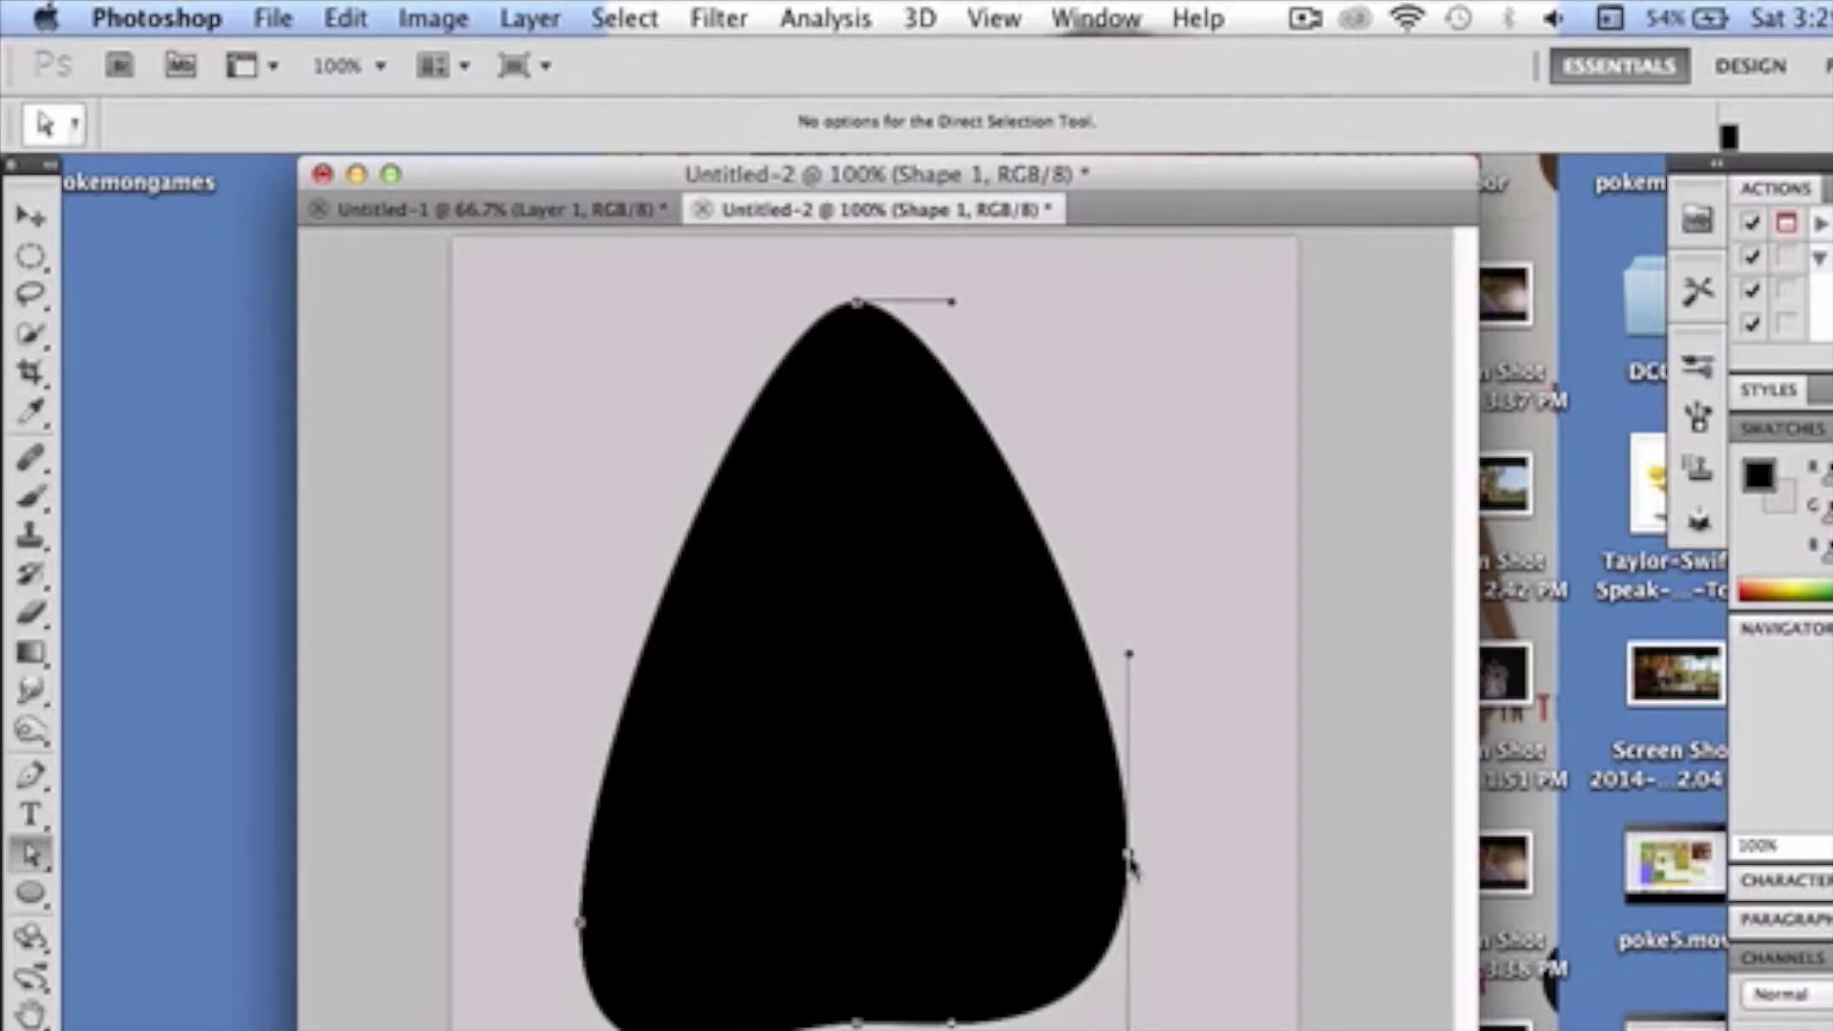
{"action": "key", "text": "Return"}
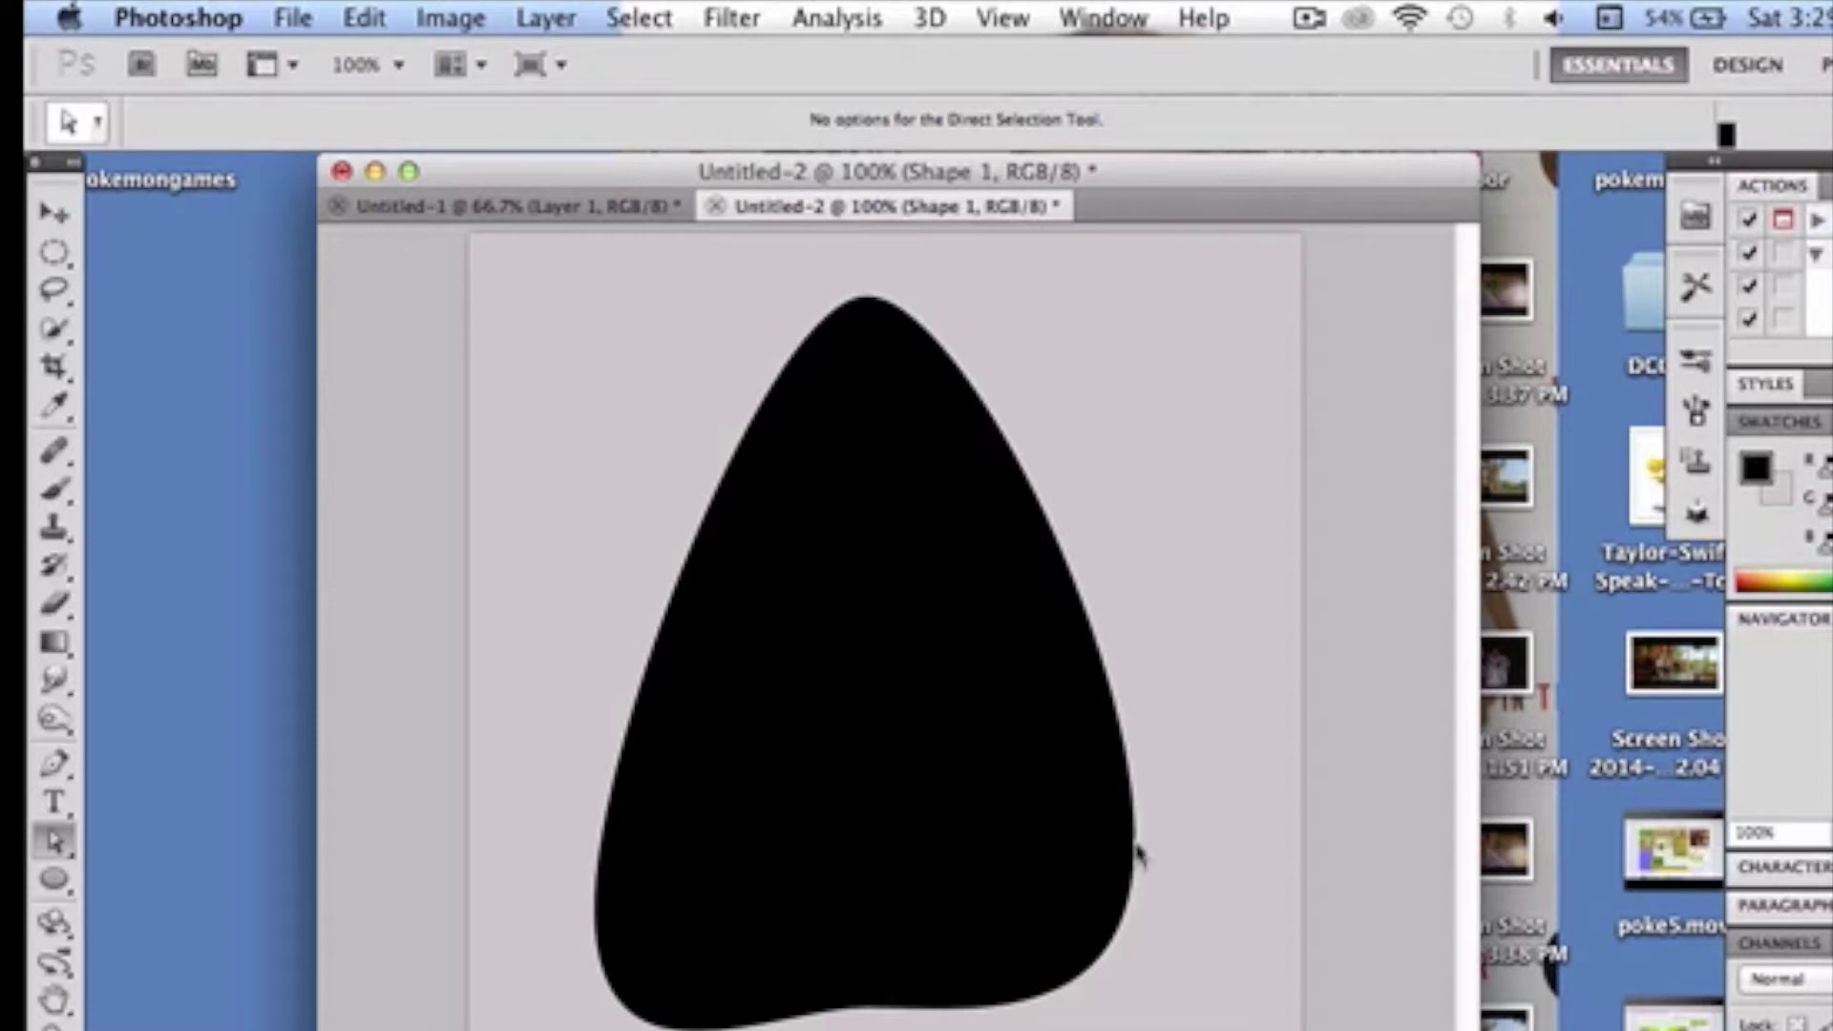
{"action": "left_click", "coordinate": [367, 21]}
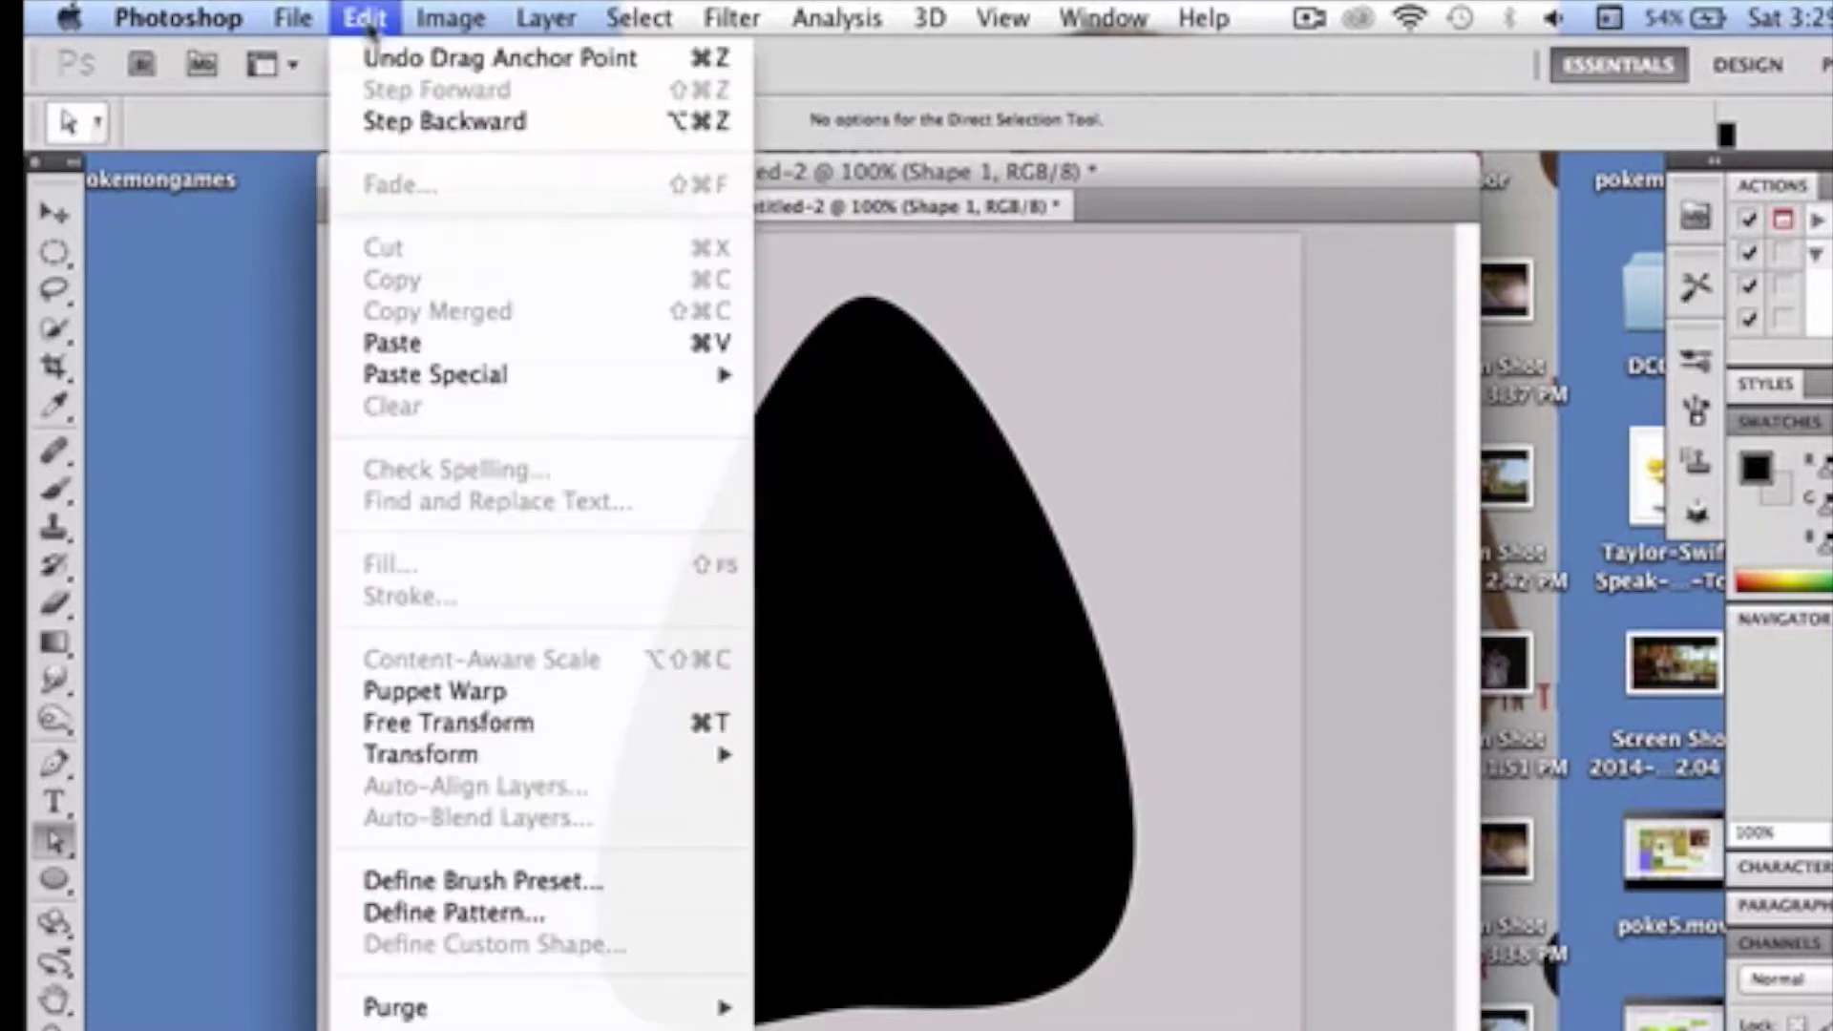
{"action": "left_click", "coordinate": [370, 24]}
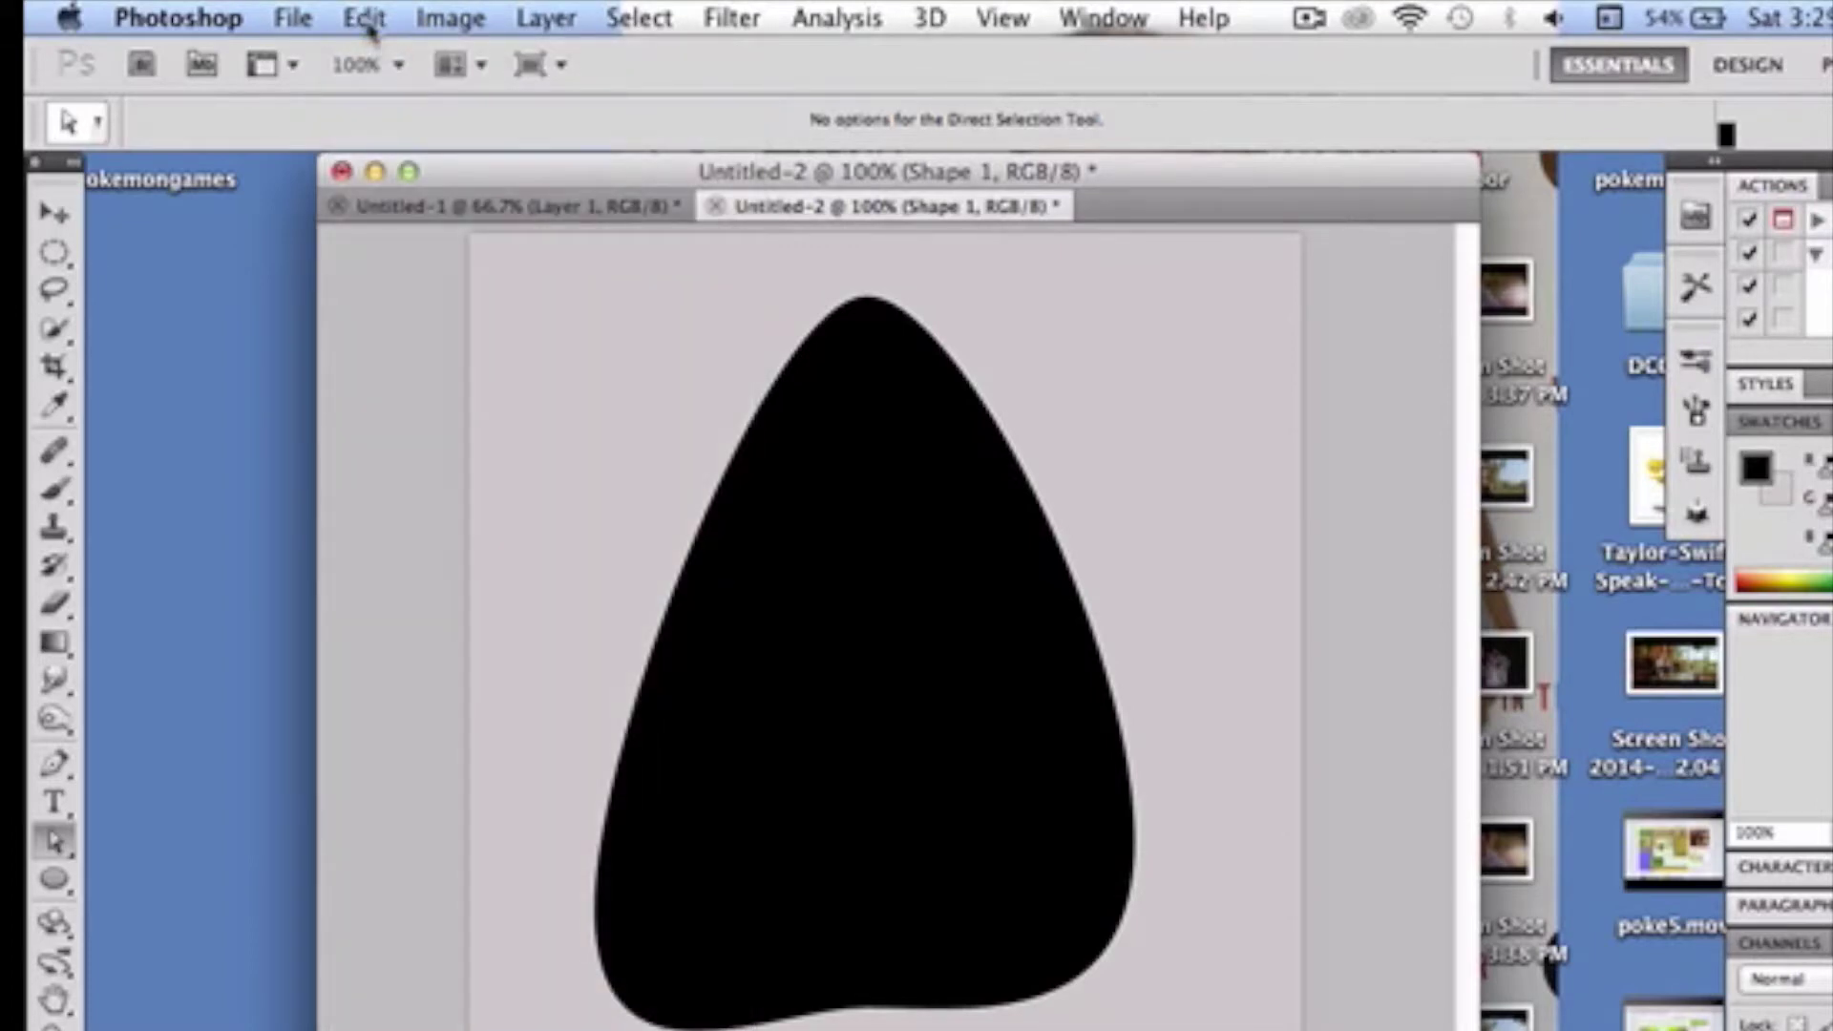
{"action": "left_click", "coordinate": [371, 22]}
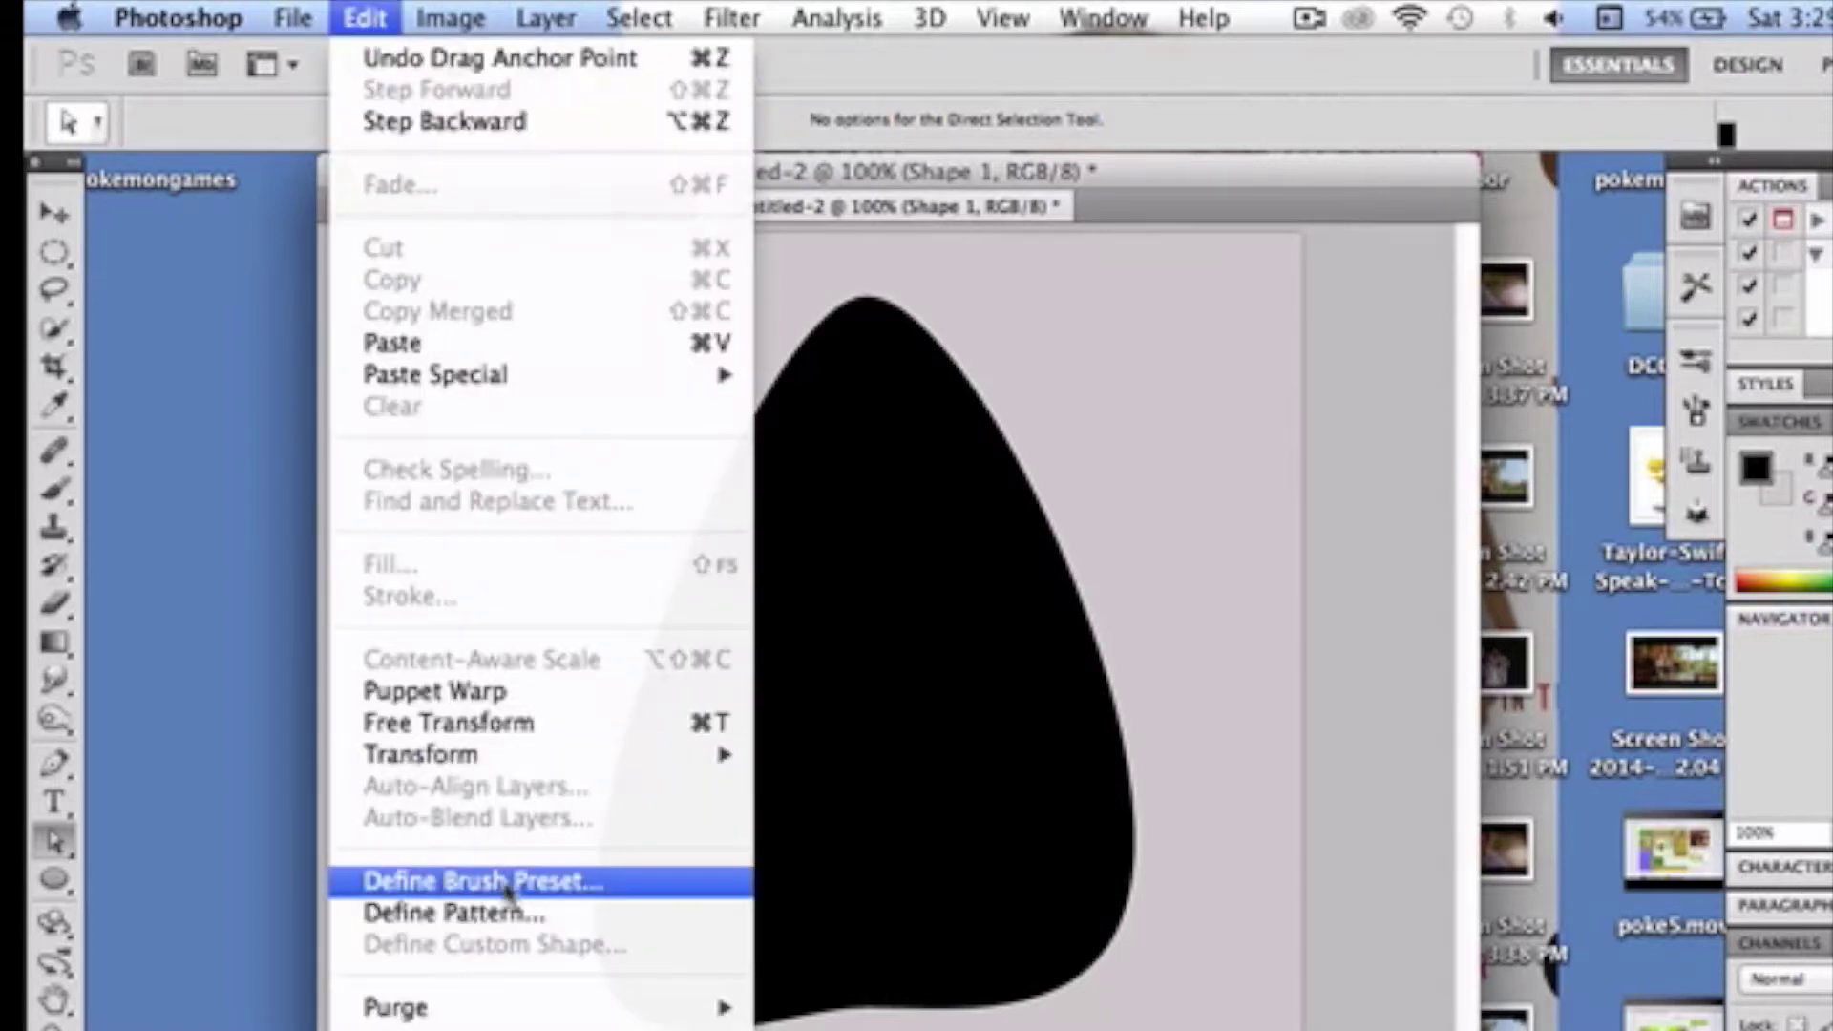
{"action": "left_click", "coordinate": [368, 28]}
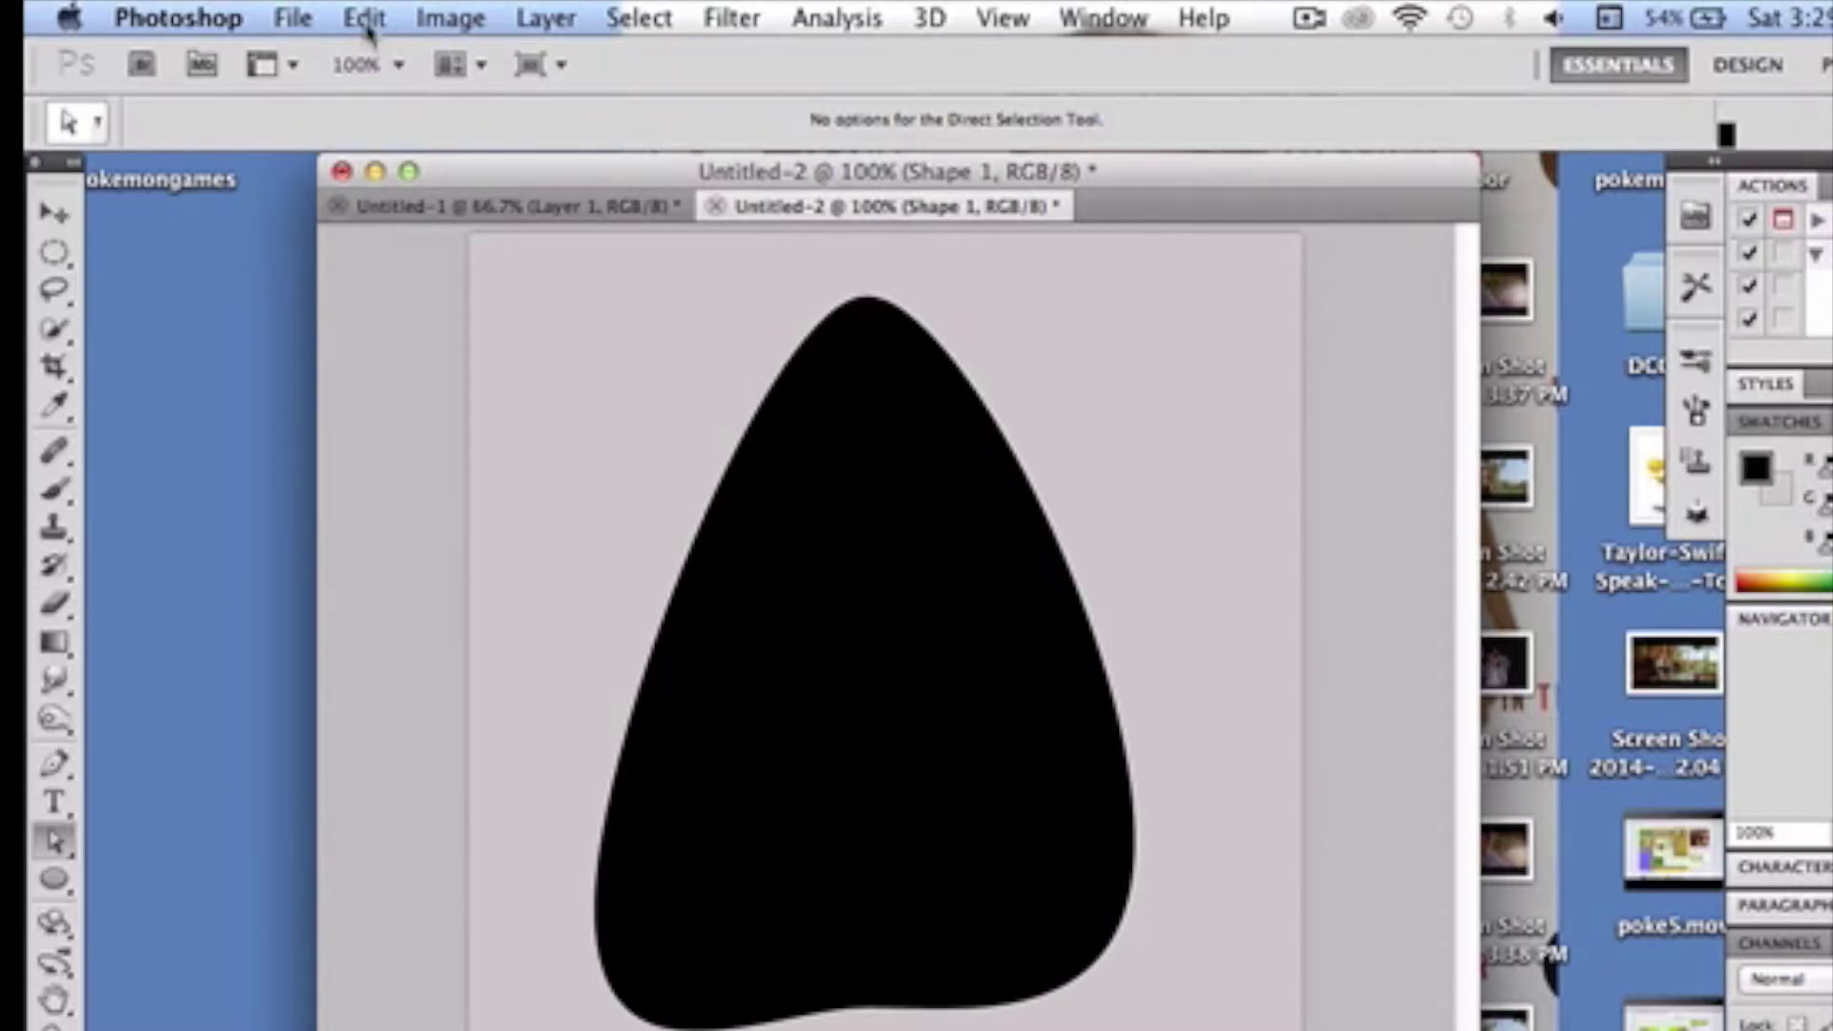
{"action": "left_click", "coordinate": [367, 28]}
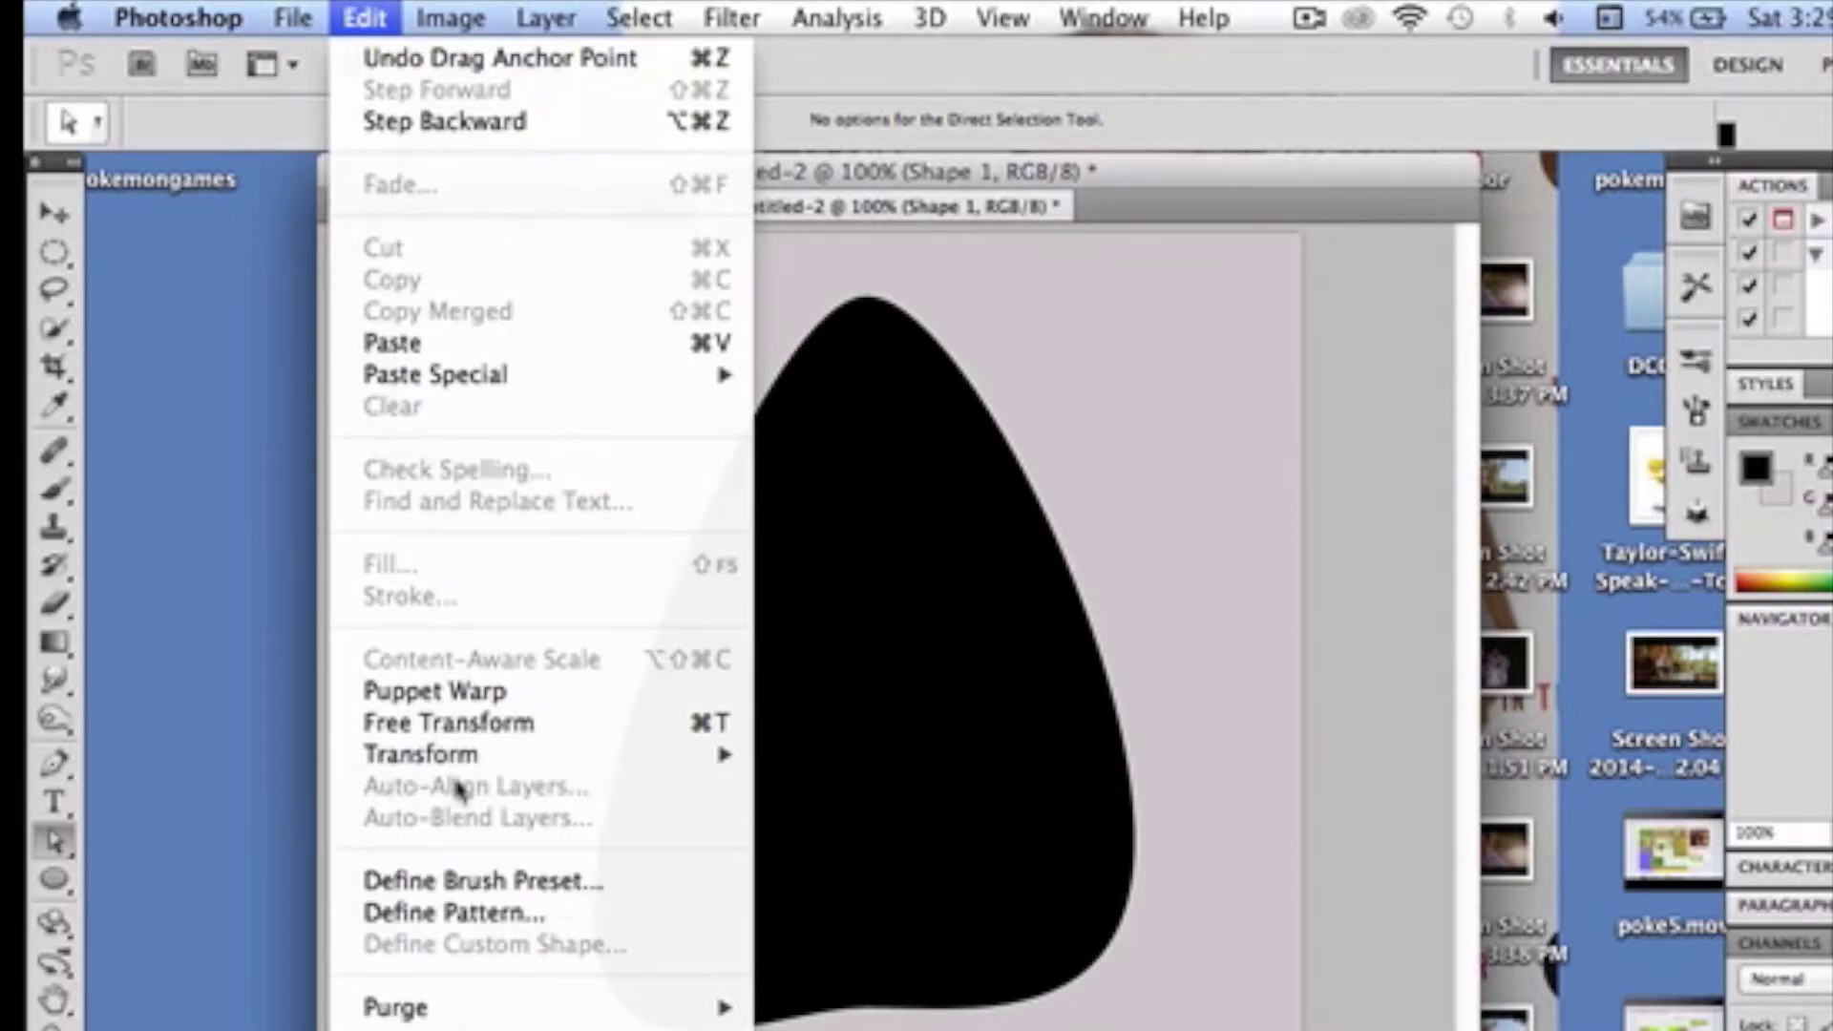
{"action": "left_click", "coordinate": [372, 23]}
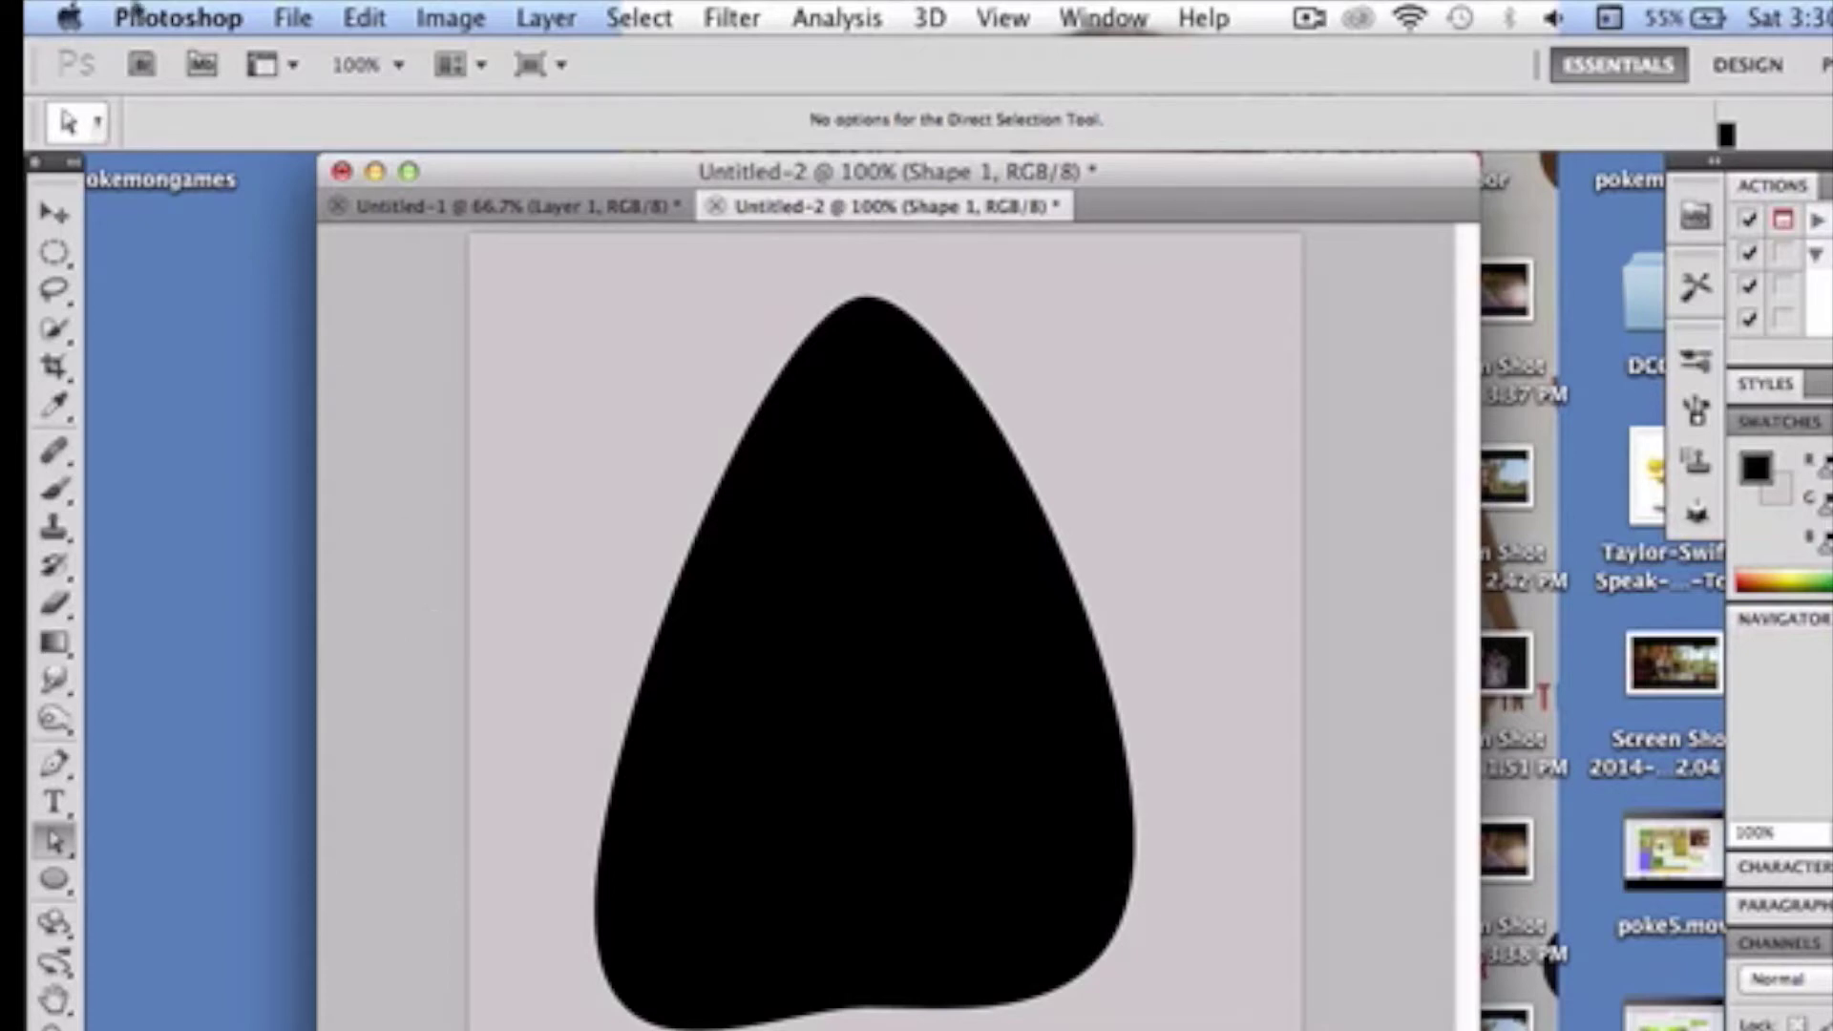
{"action": "left_click", "coordinate": [374, 21]}
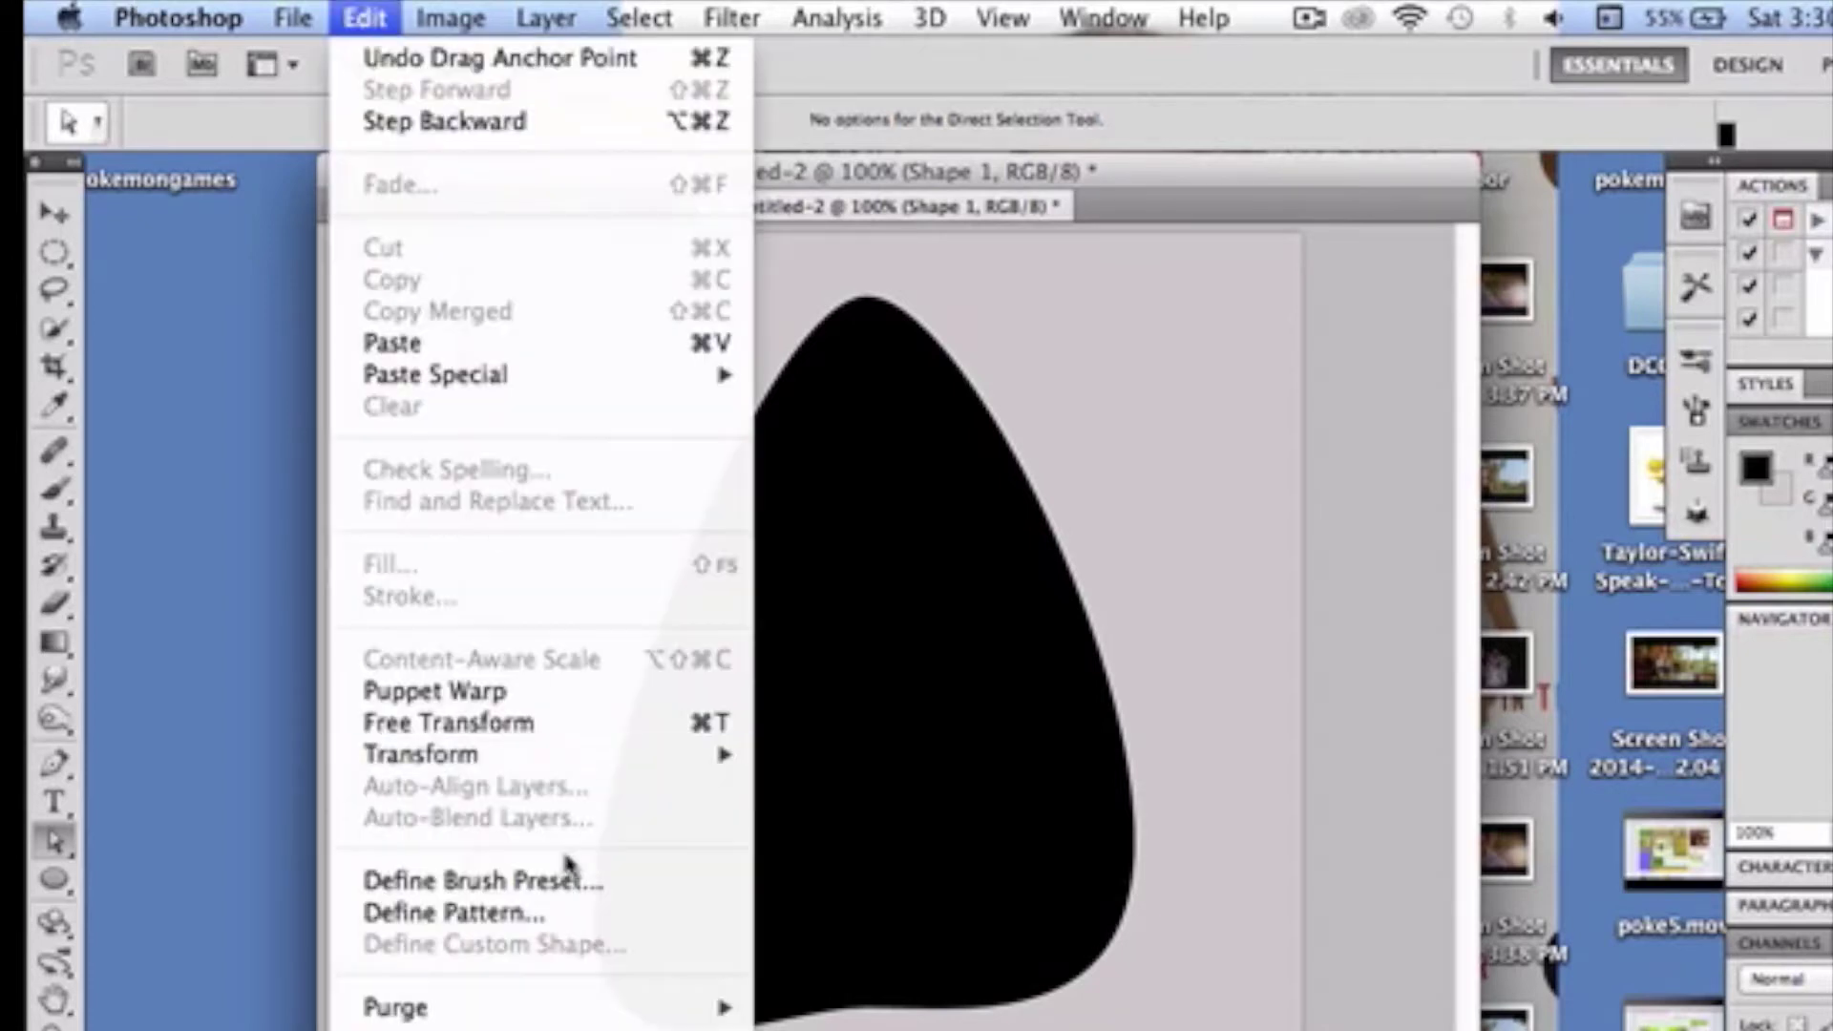
{"action": "mouse_move", "coordinate": [1002, 17]}
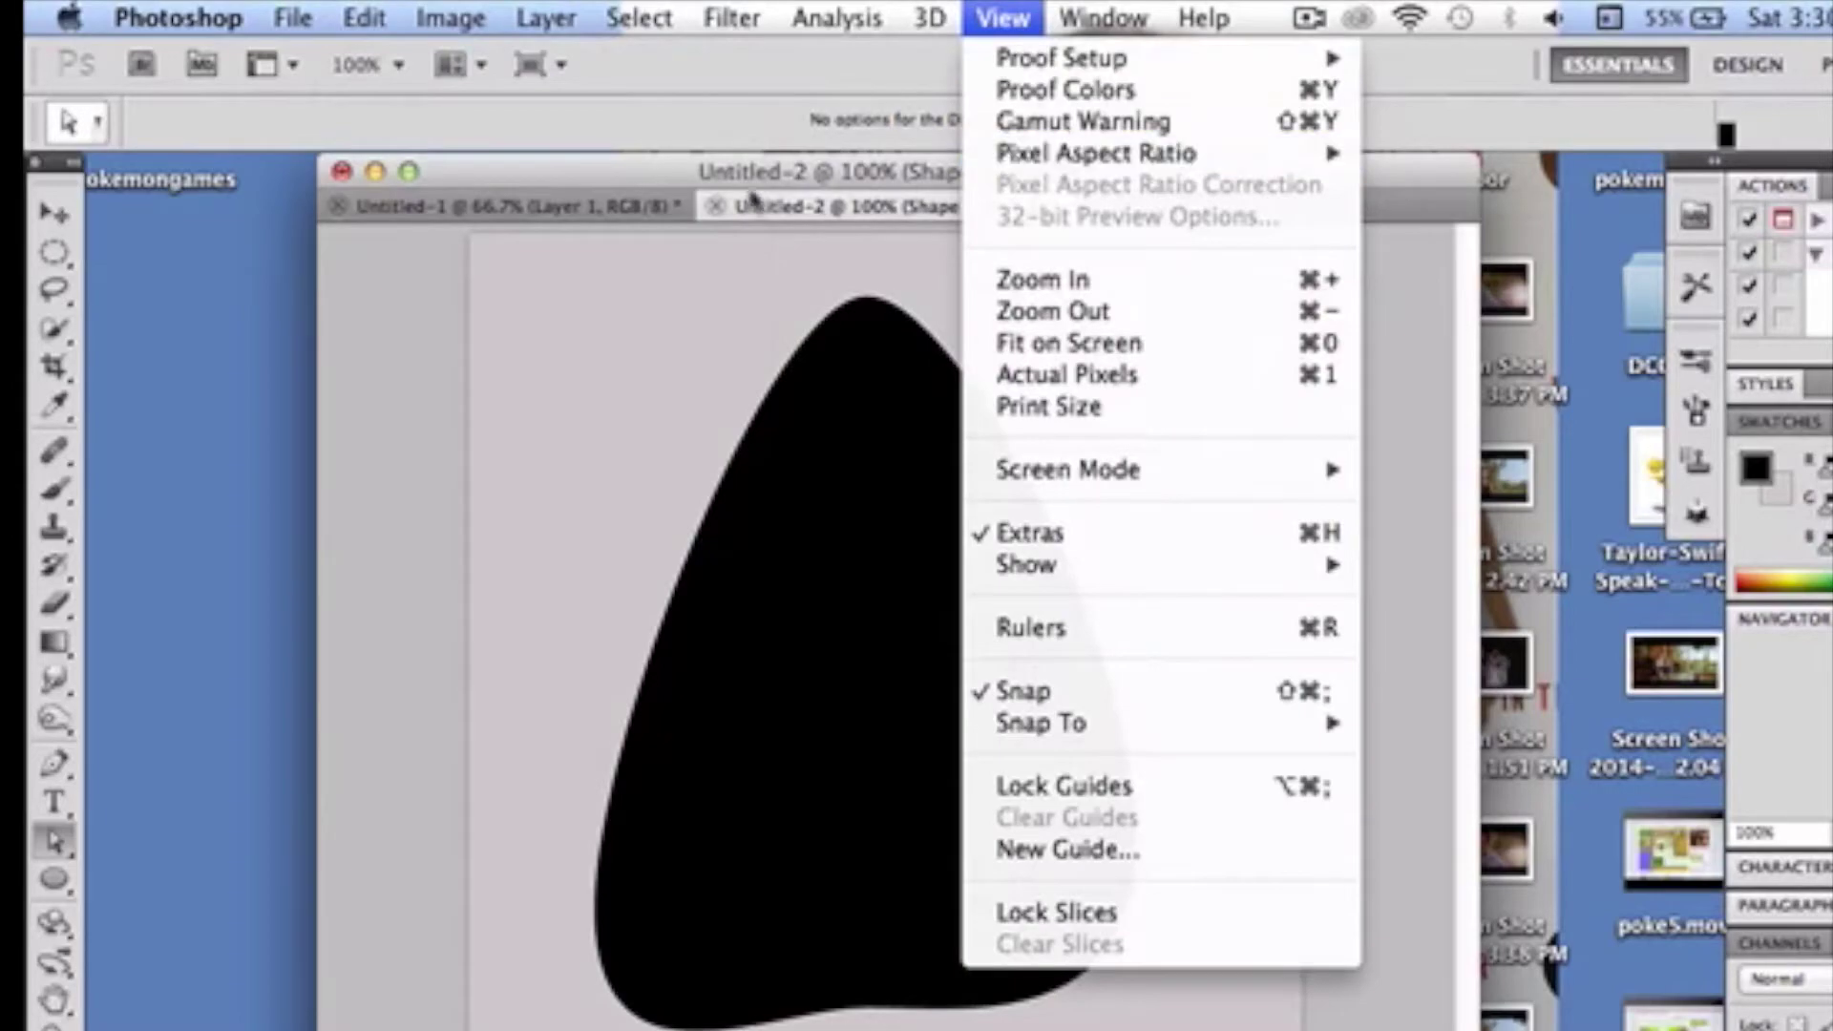
{"action": "left_click", "coordinate": [698, 174]}
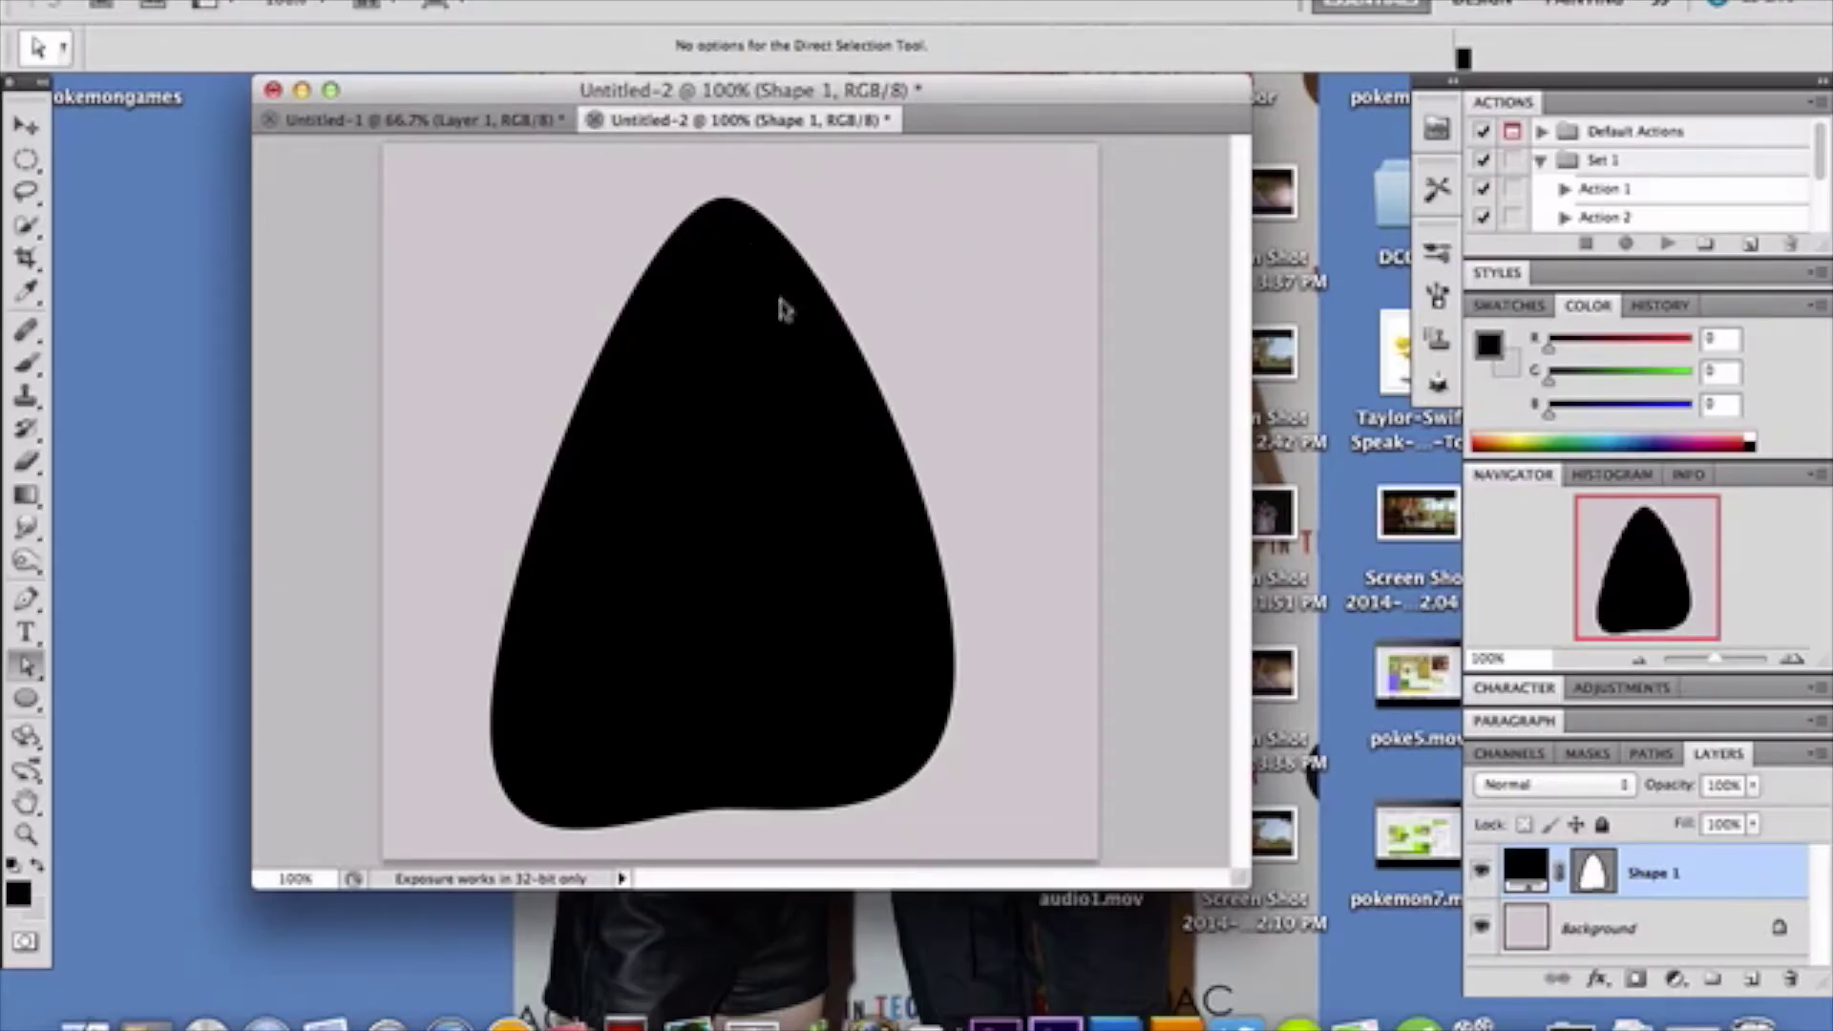
{"action": "key", "text": "super+w"}
Close Untitled-2 without saving and type JAZZed on the Untitled-1 canvas.
{"action": "left_click", "coordinate": [793, 355]}
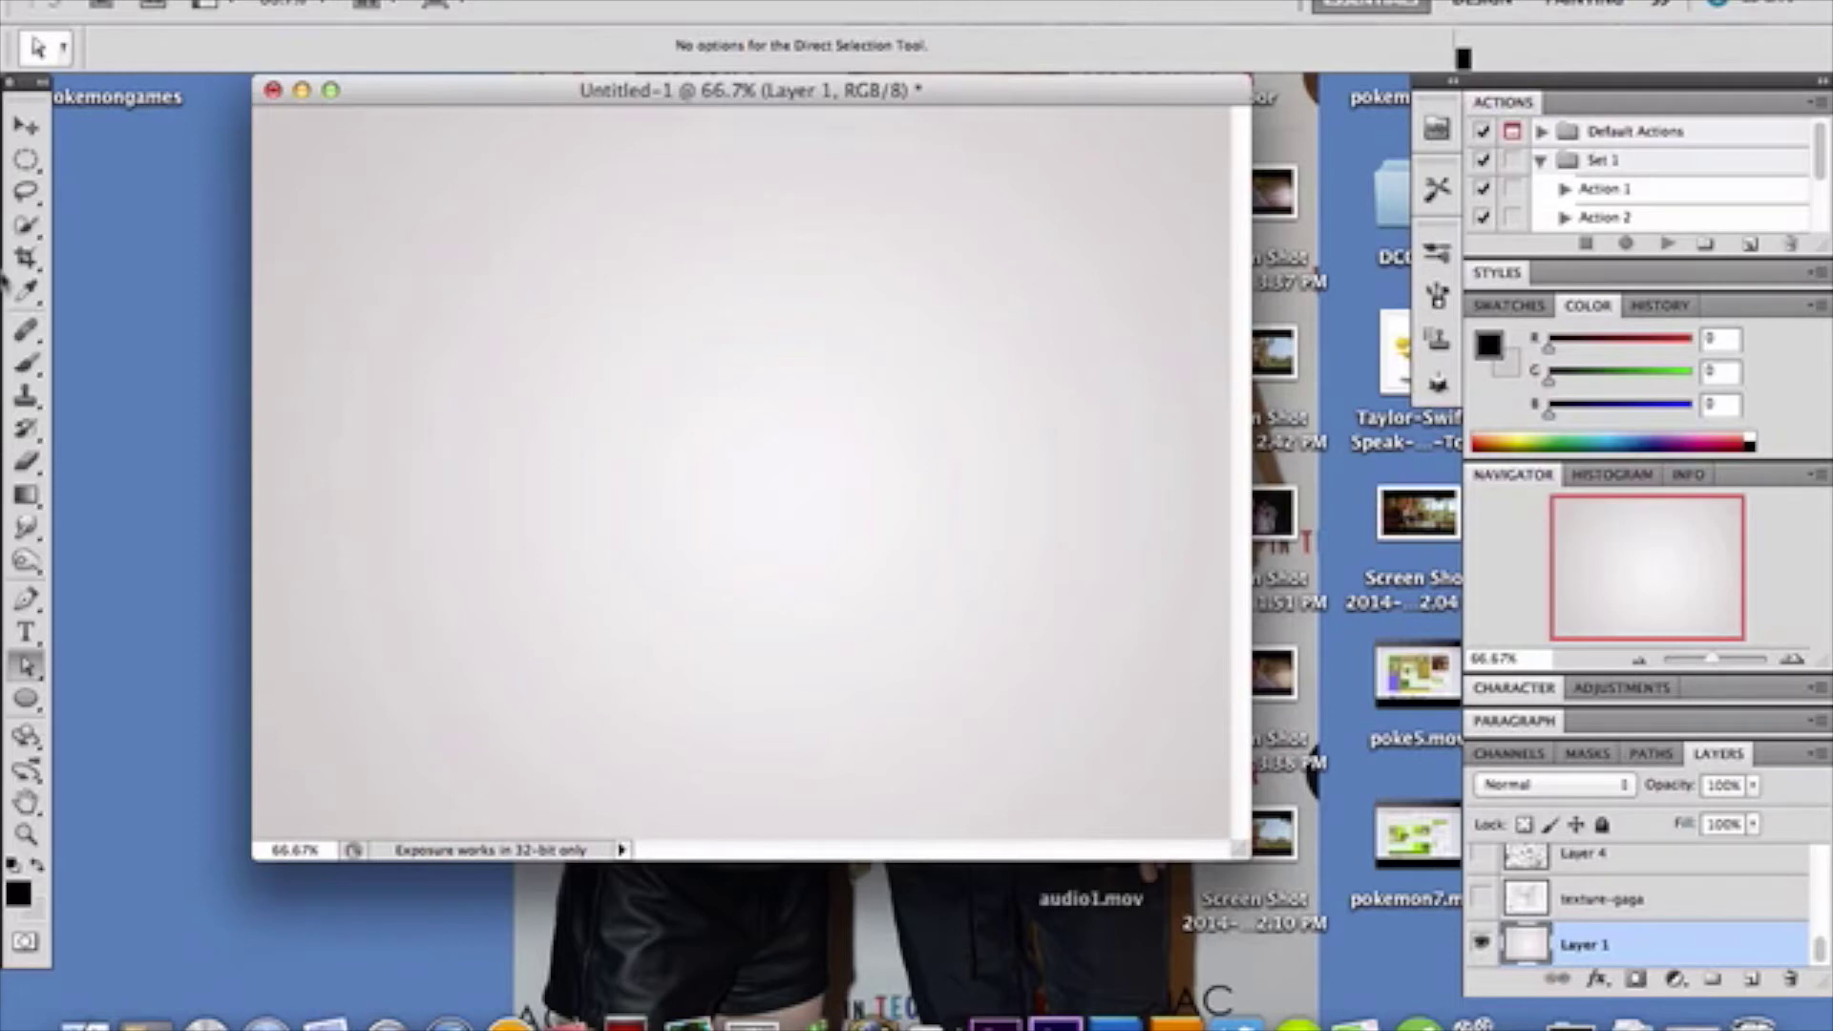
{"action": "left_click", "coordinate": [27, 632]}
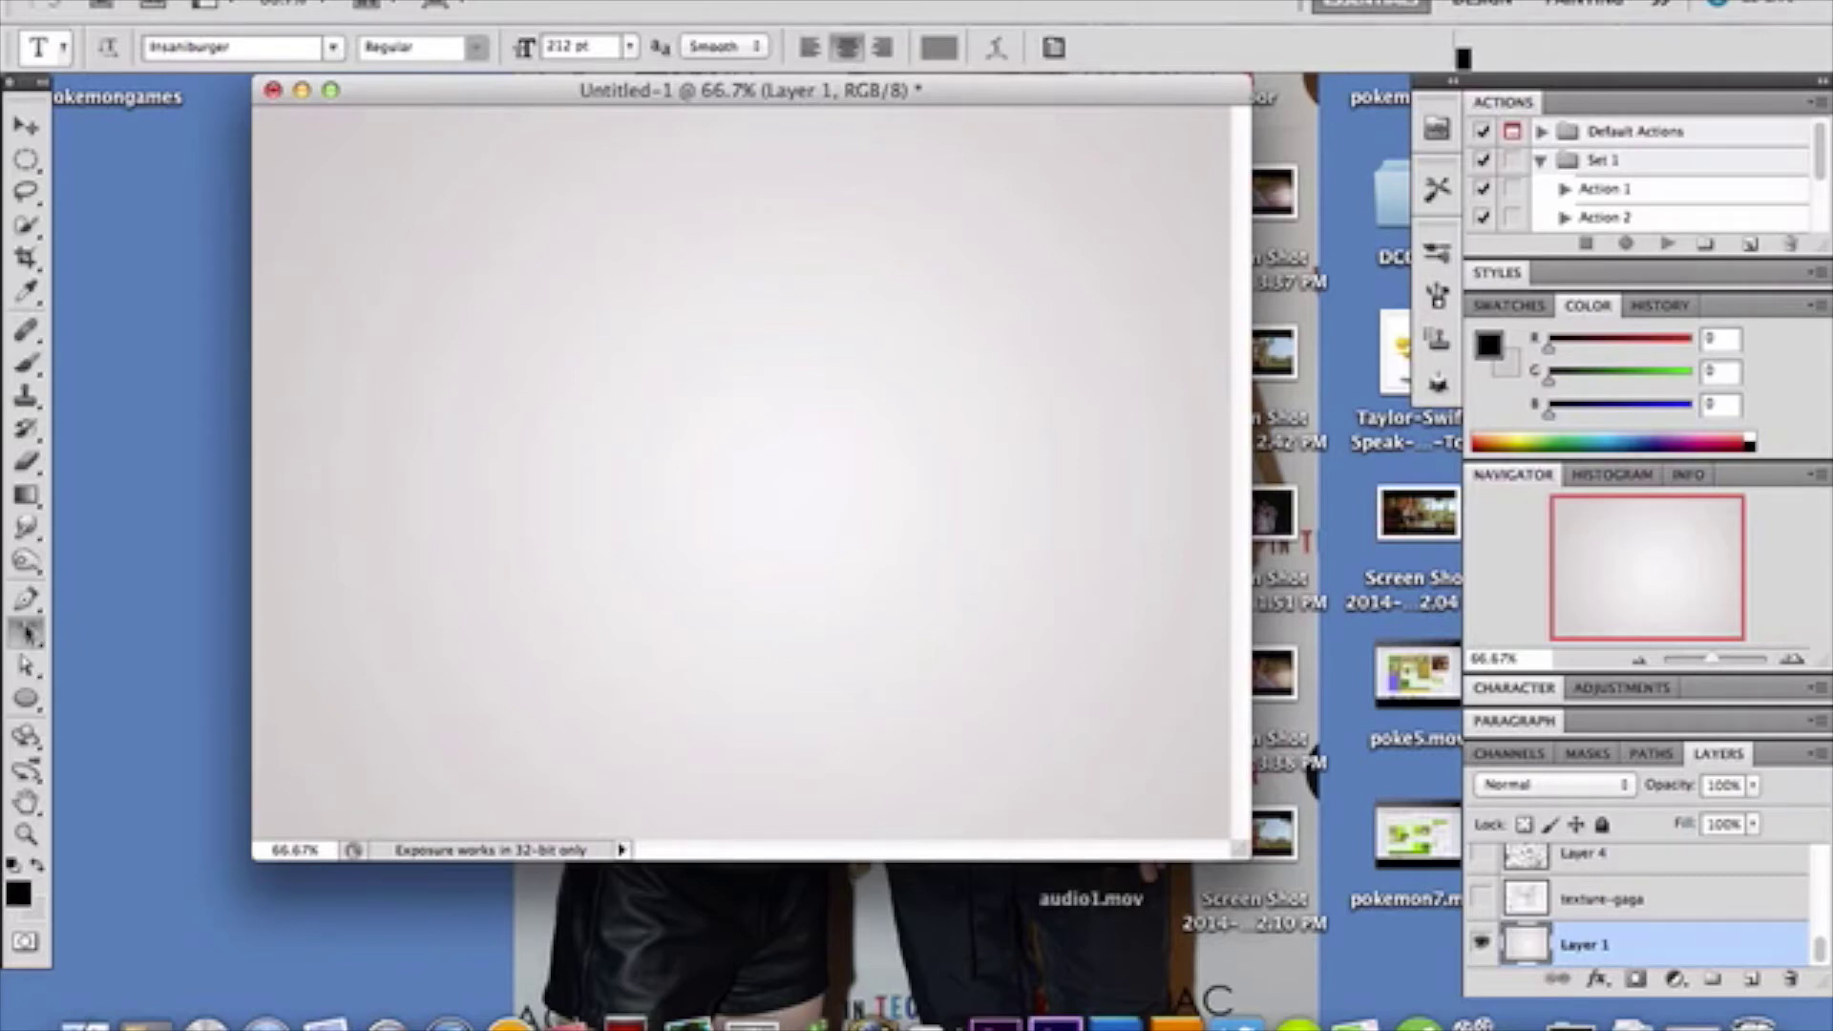
{"action": "left_click", "coordinate": [399, 498]}
{"action": "type", "text": "J"}
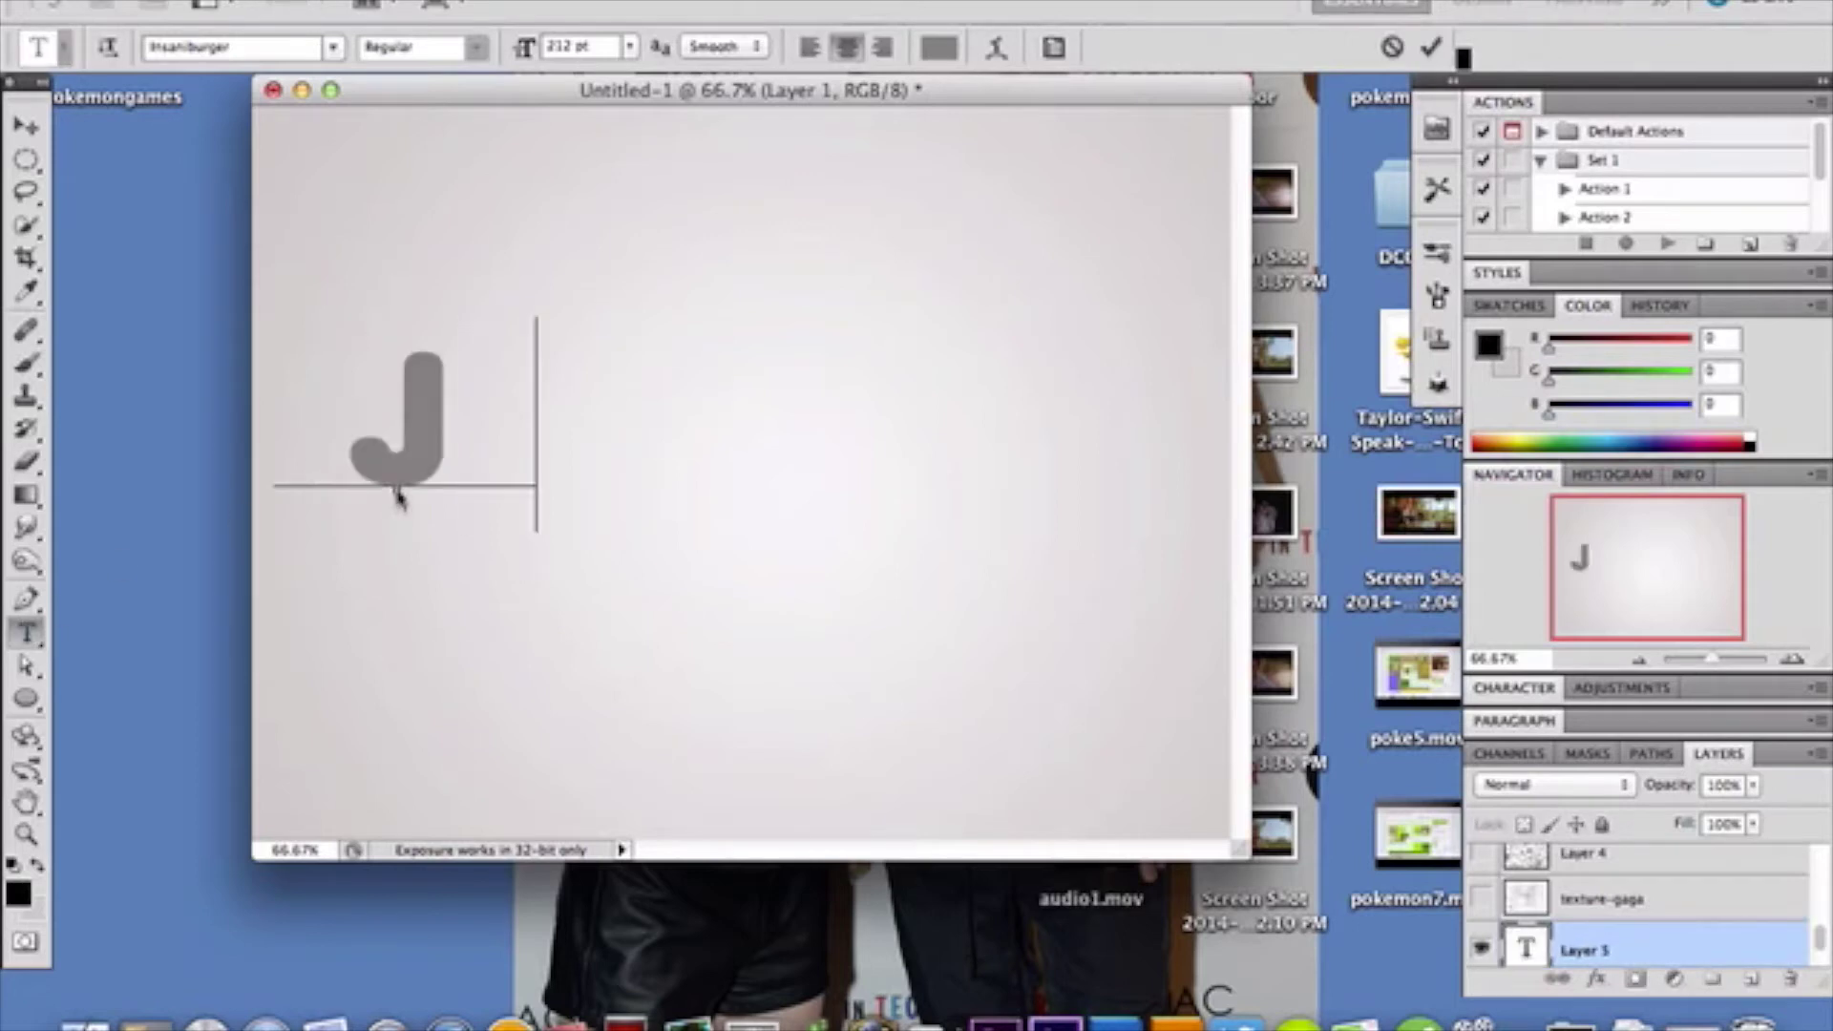
{"action": "type", "text": "AZZed"}
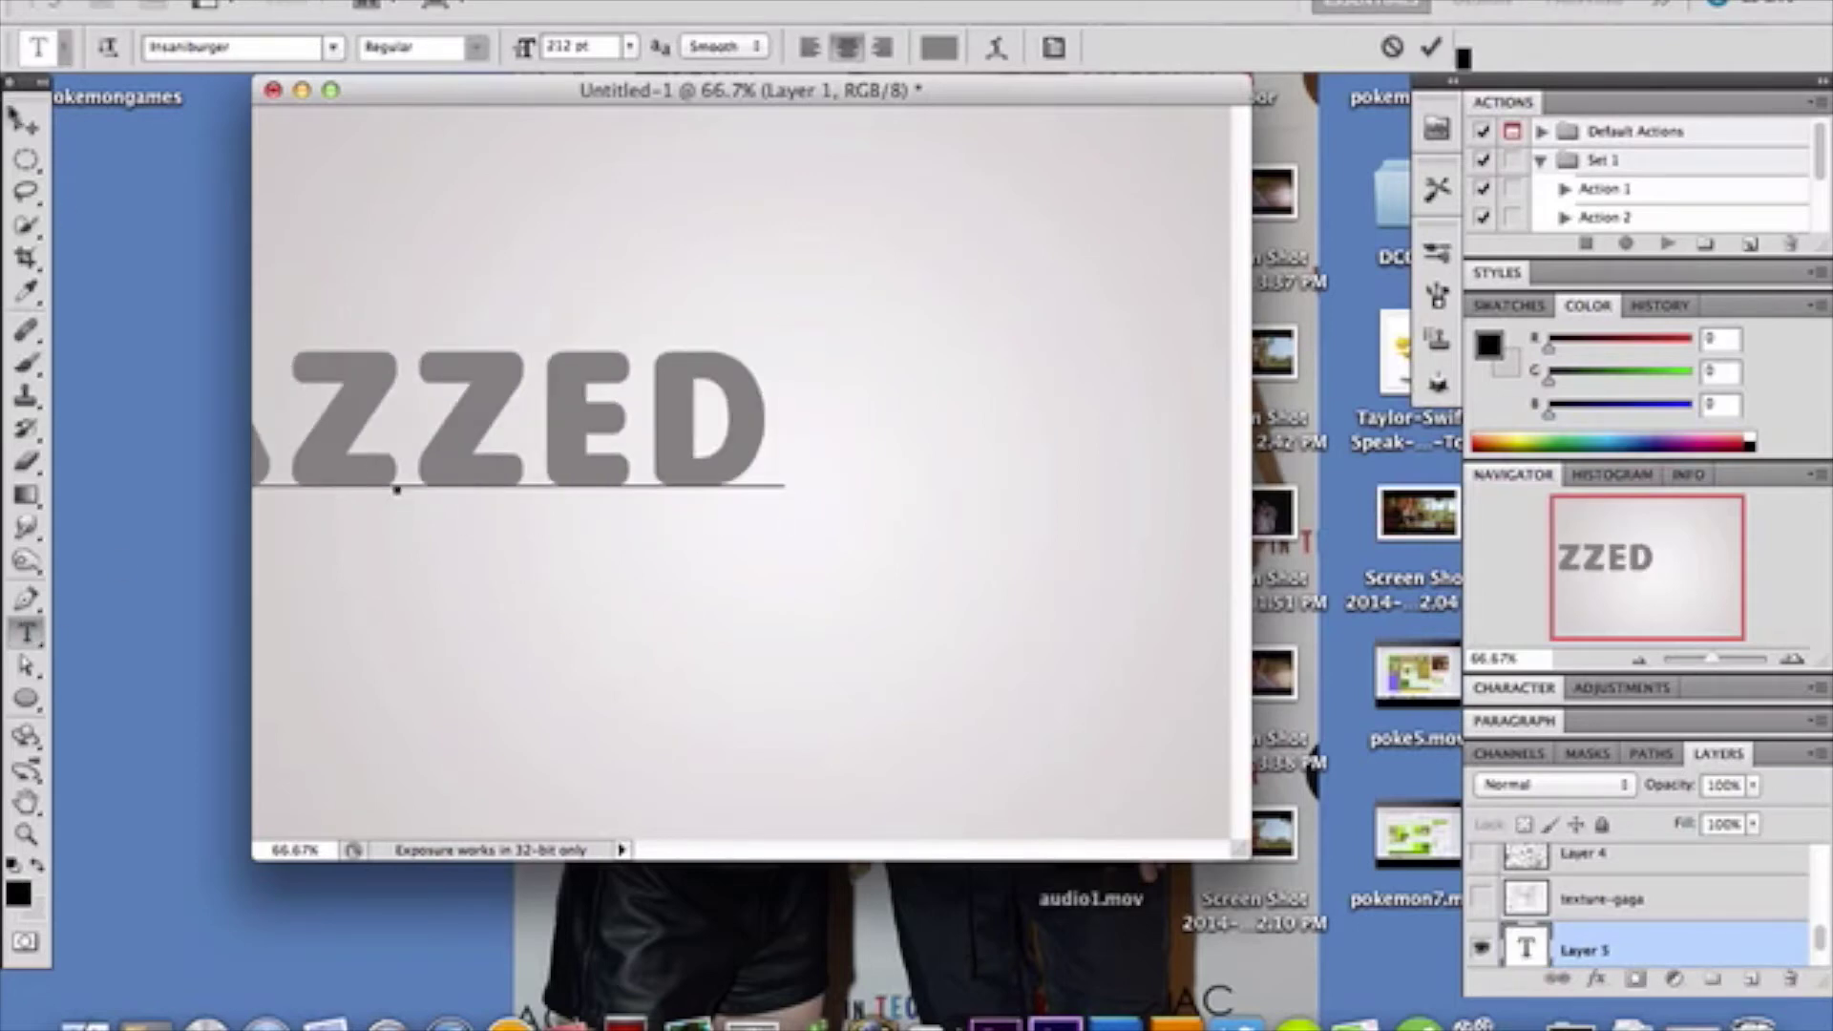
Move the JAZZED text to the centre of the canvas.
{"action": "left_click", "coordinate": [26, 134]}
{"action": "left_click_drag", "start_coordinate": [429, 347], "coordinate": [746, 370]}
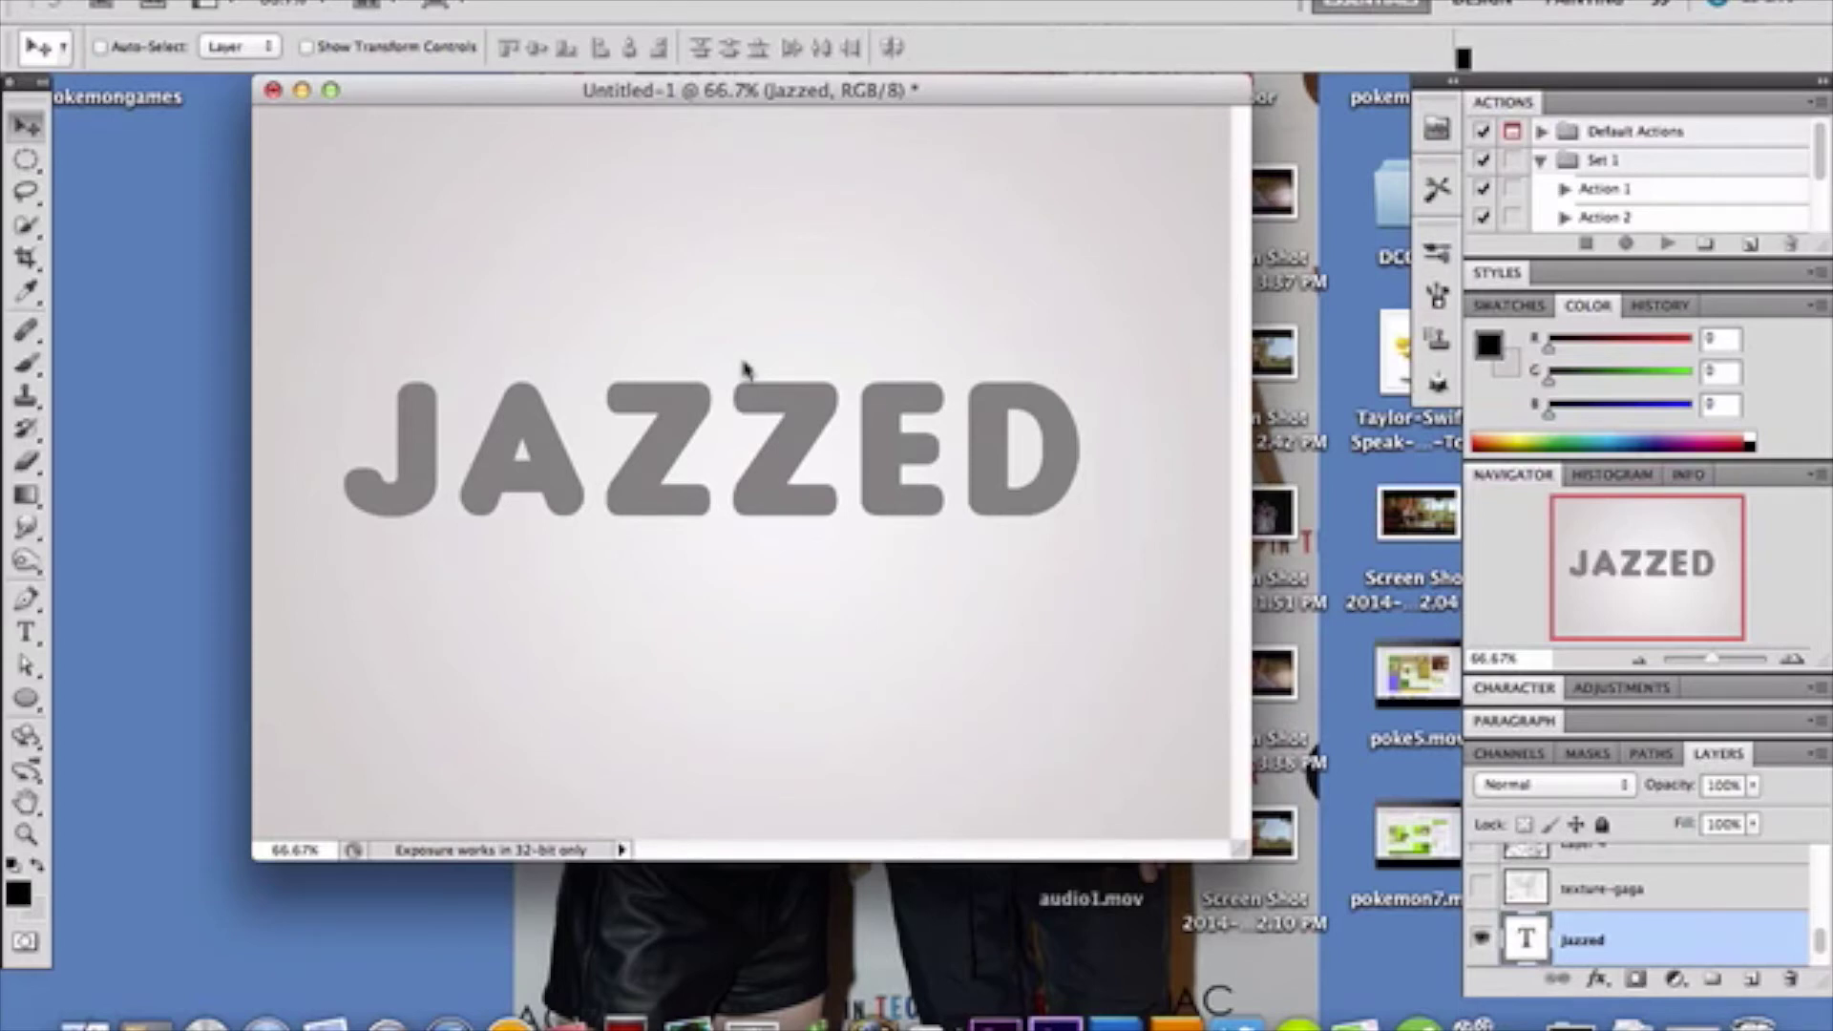
{"action": "right_click", "coordinate": [1667, 957]}
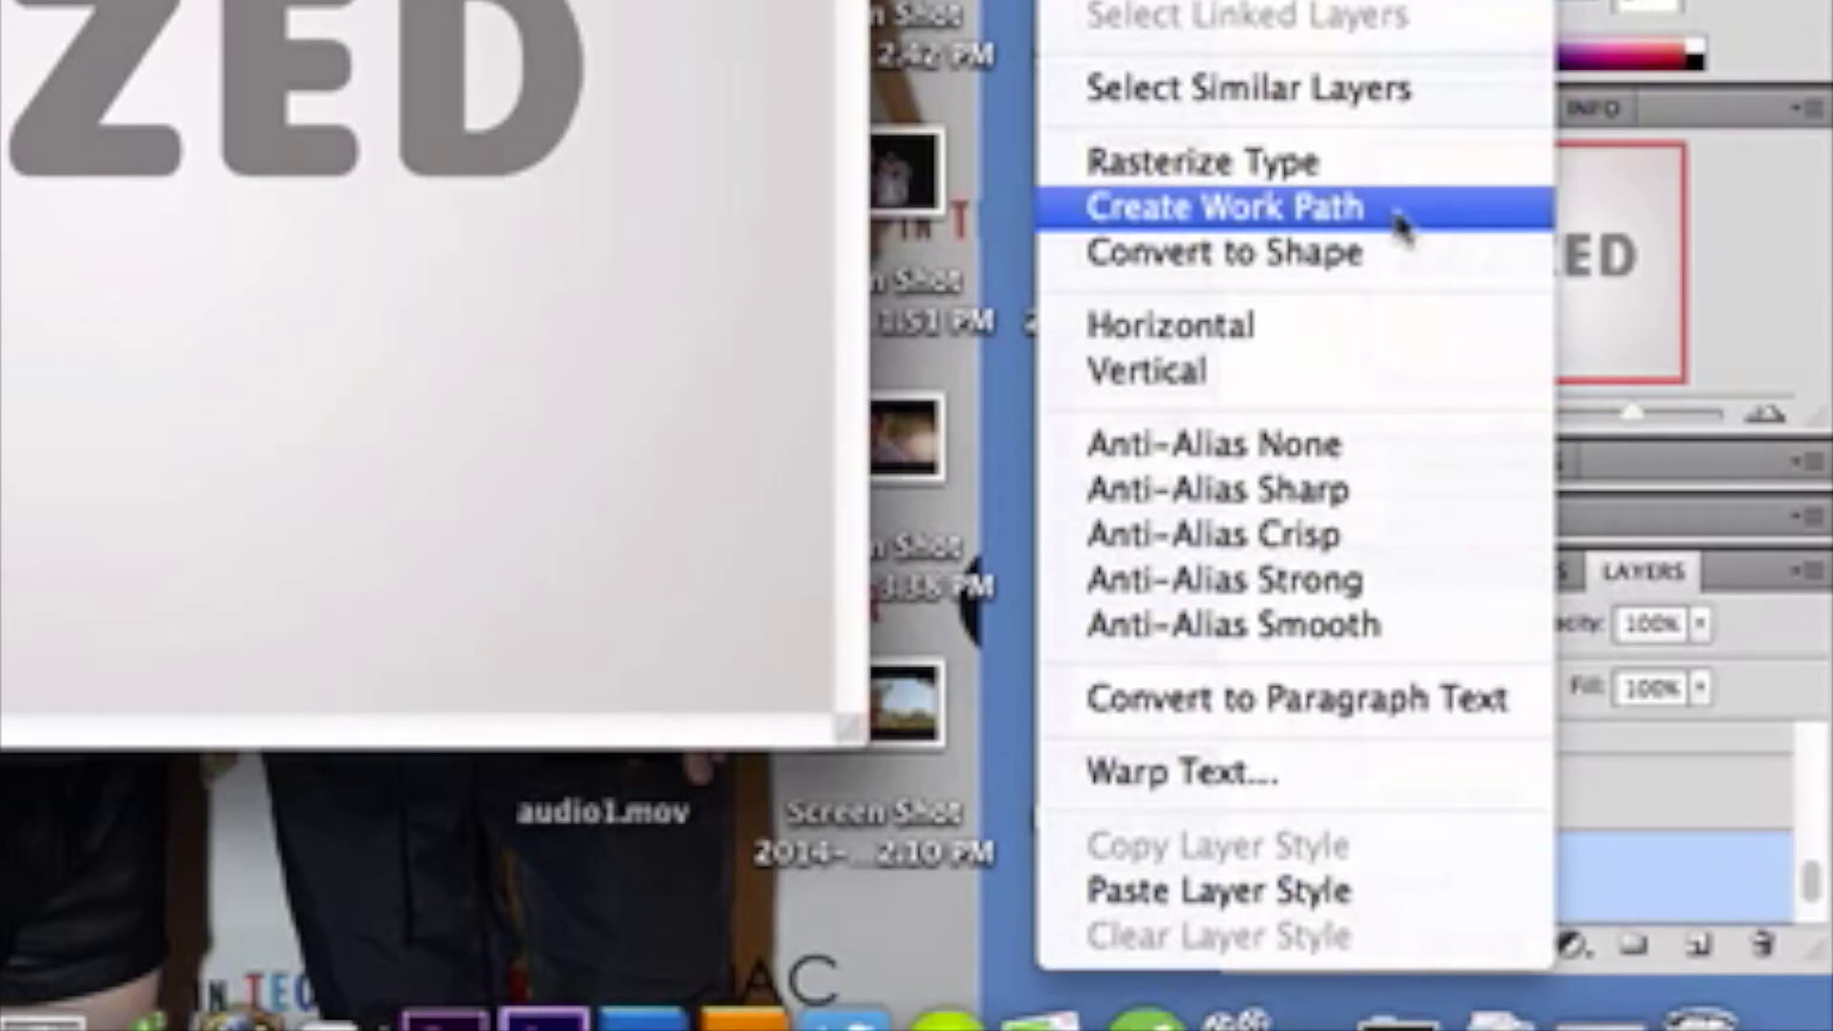
Create a Work Path from the JAZZED letters, hide the text layer, and show the Paths list.
{"action": "left_click", "coordinate": [1401, 221]}
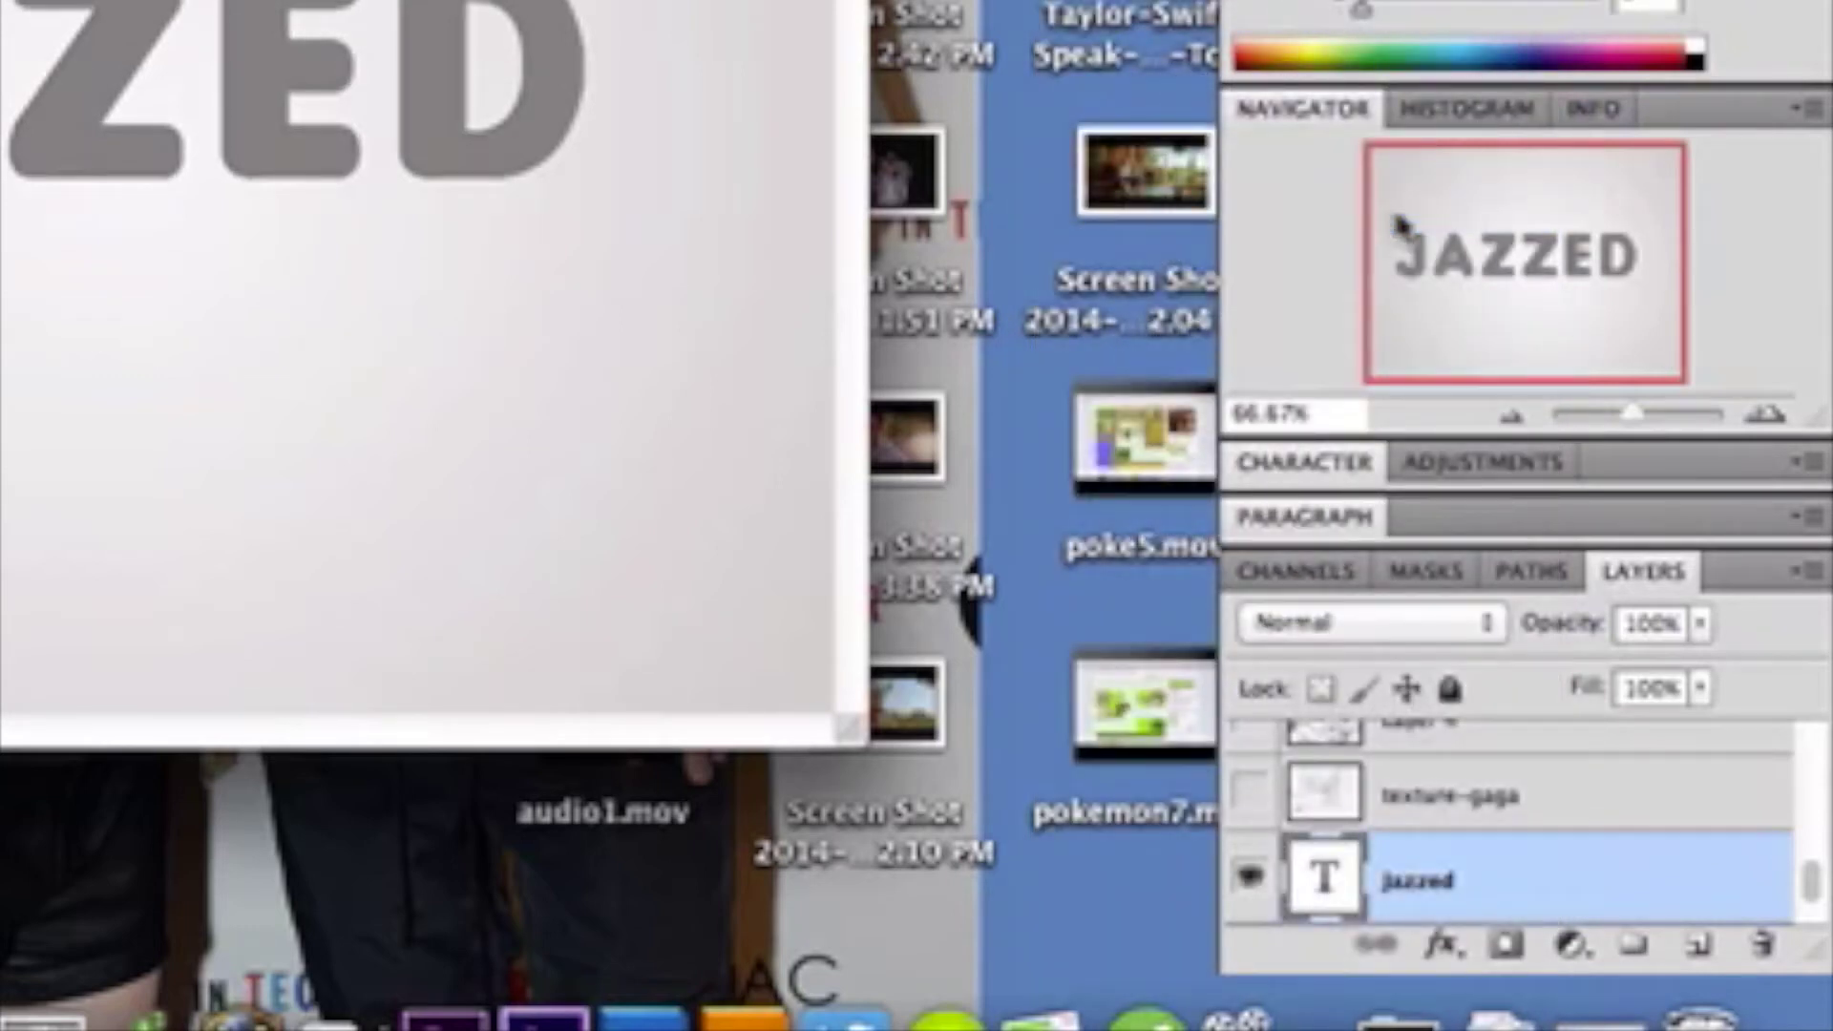
{"action": "left_click", "coordinate": [1250, 880]}
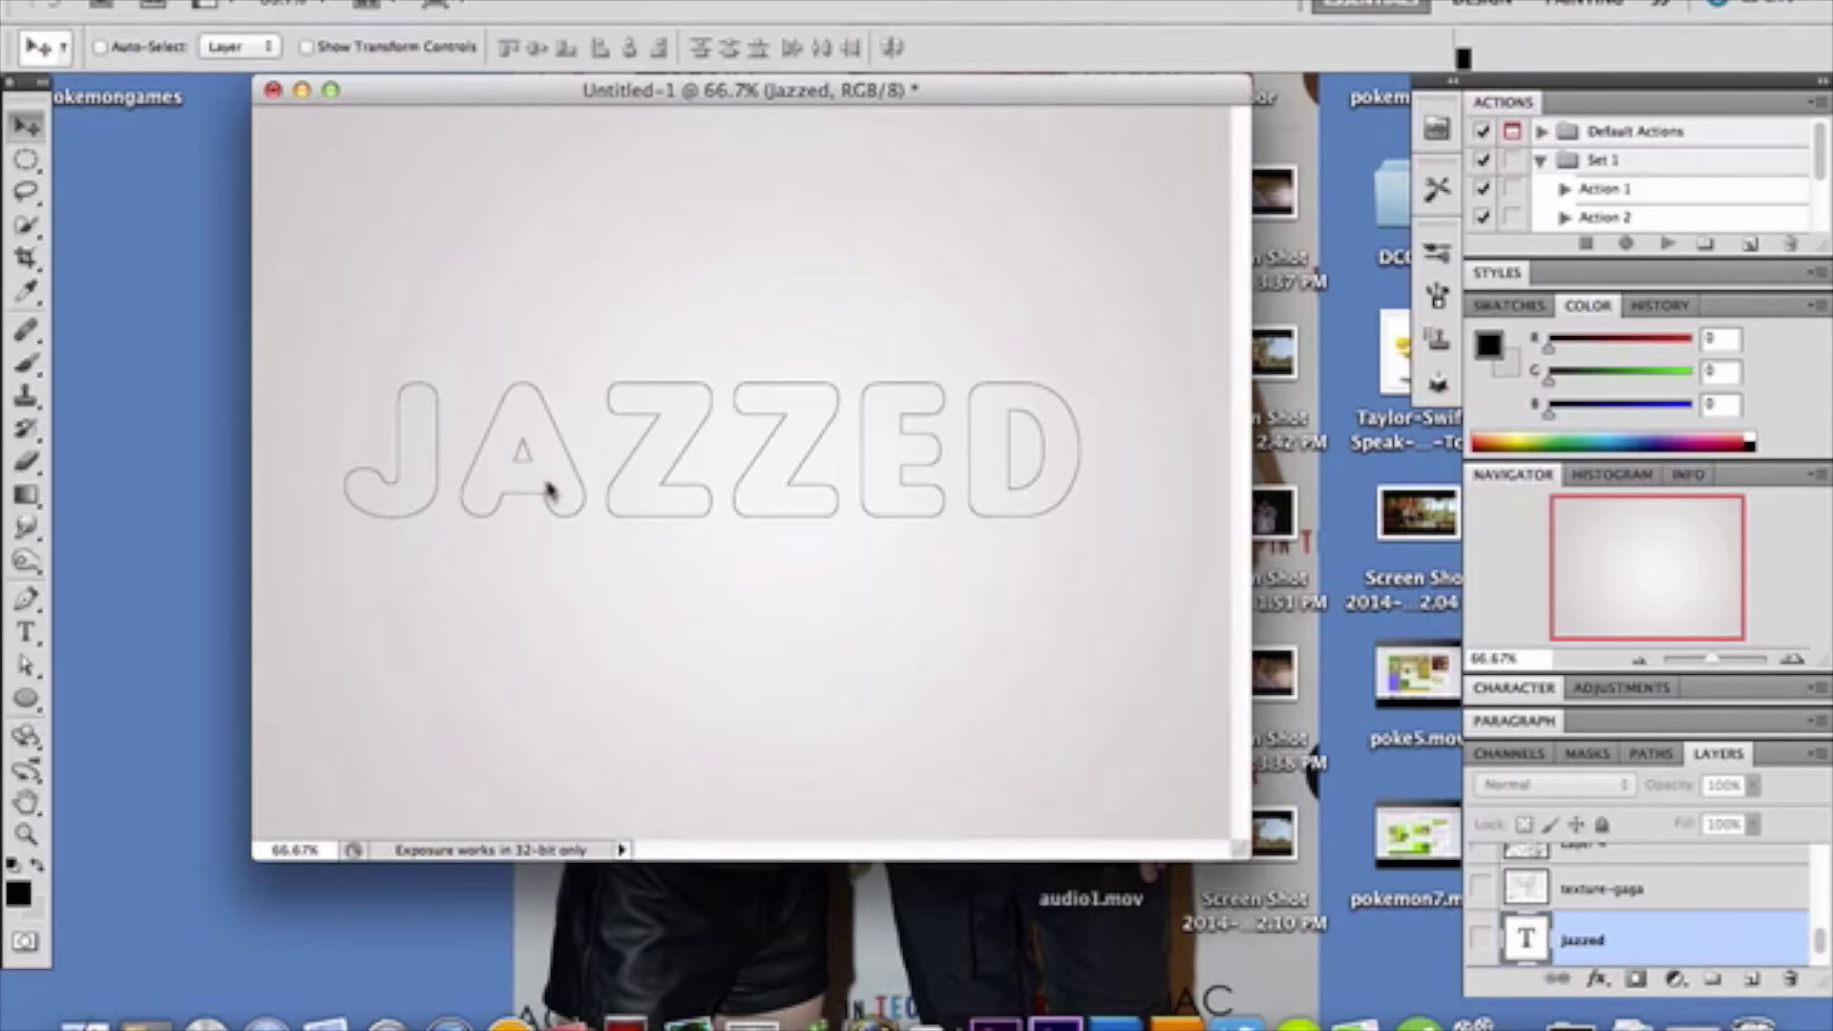
{"action": "left_click", "coordinate": [1651, 756]}
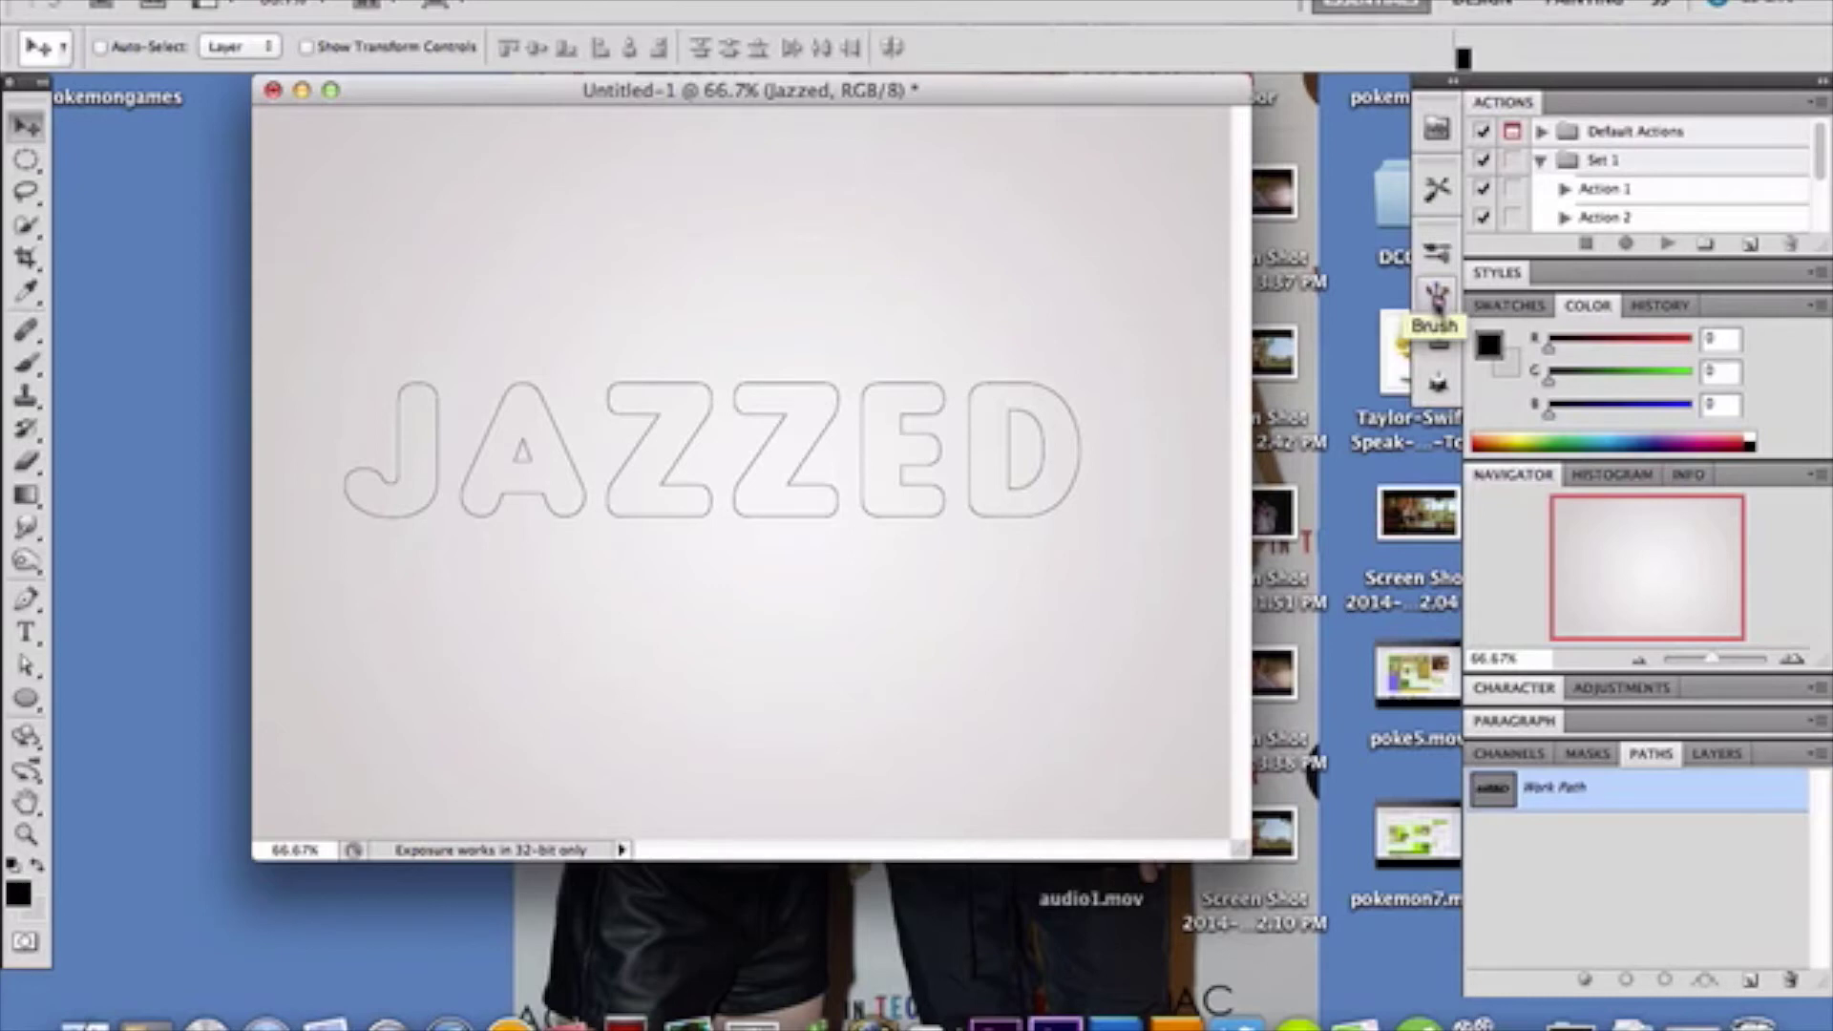
{"action": "left_click", "coordinate": [1436, 296]}
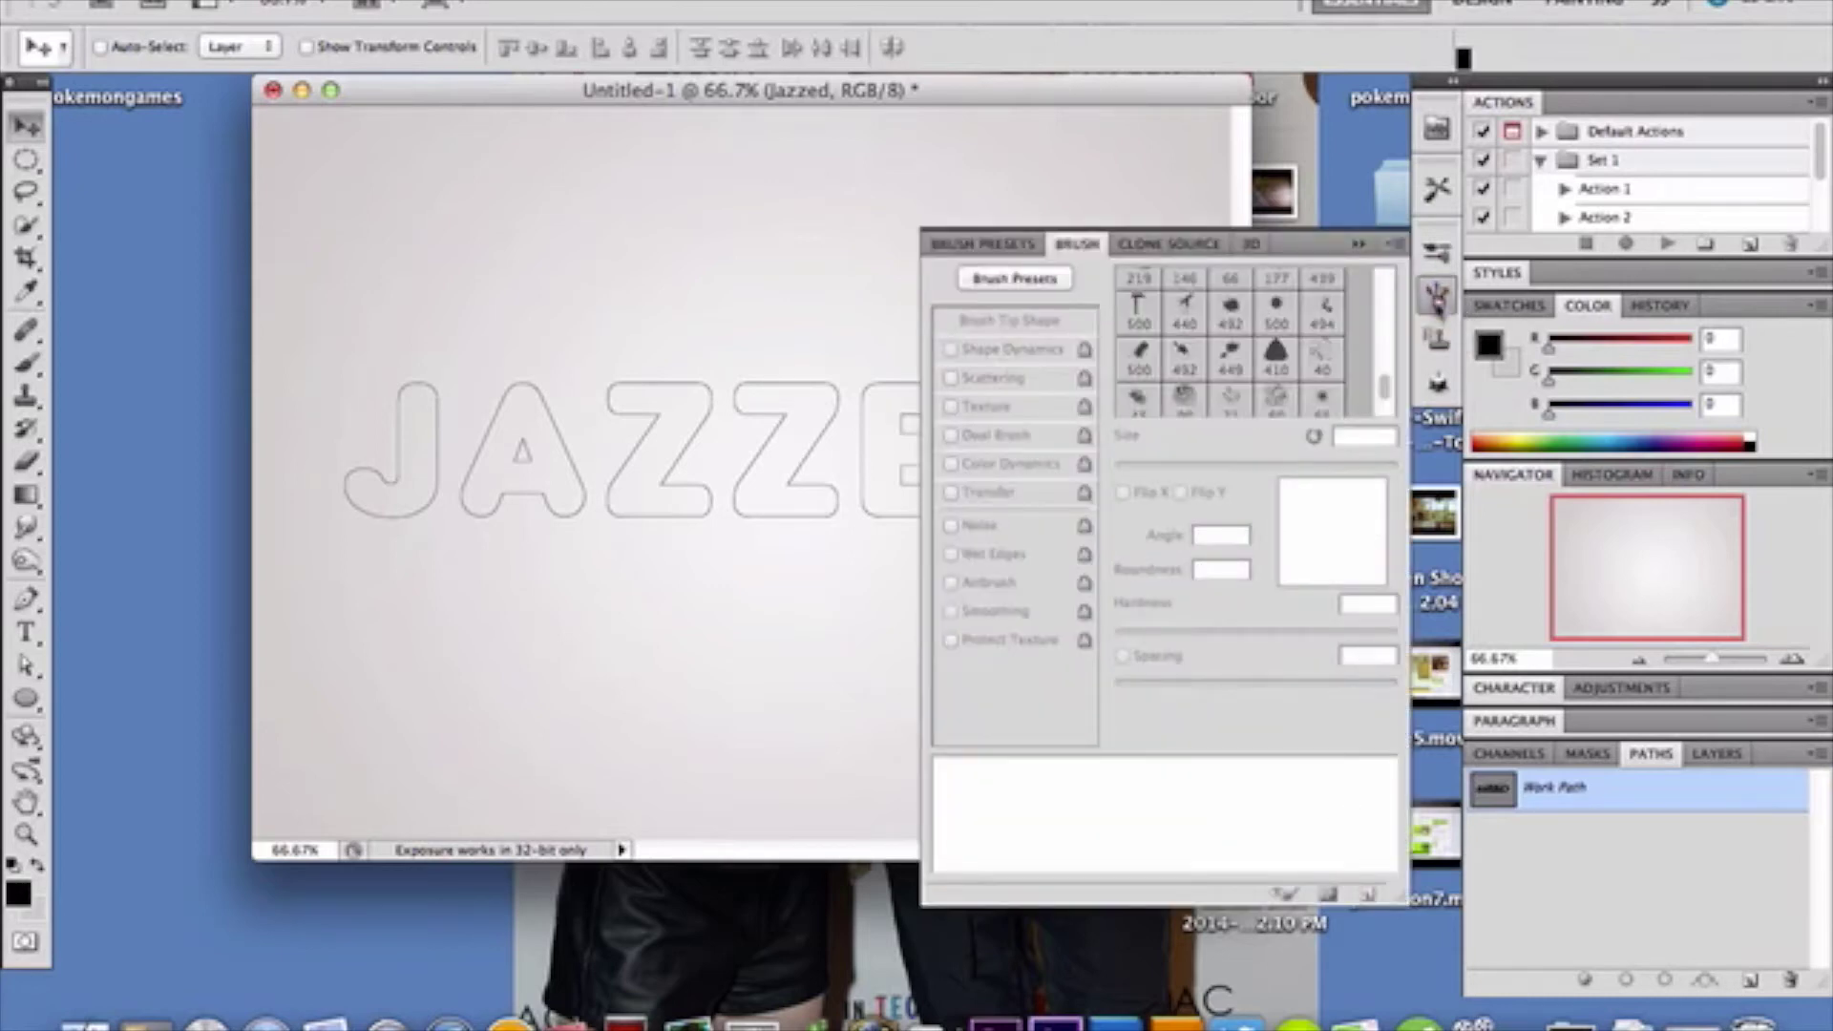
Give the brush 282% tip spacing and Shape Dynamics with Size Jitter Fade 200 and Direction-controlled angle.
{"action": "left_click", "coordinate": [1435, 296]}
{"action": "left_click", "coordinate": [28, 367]}
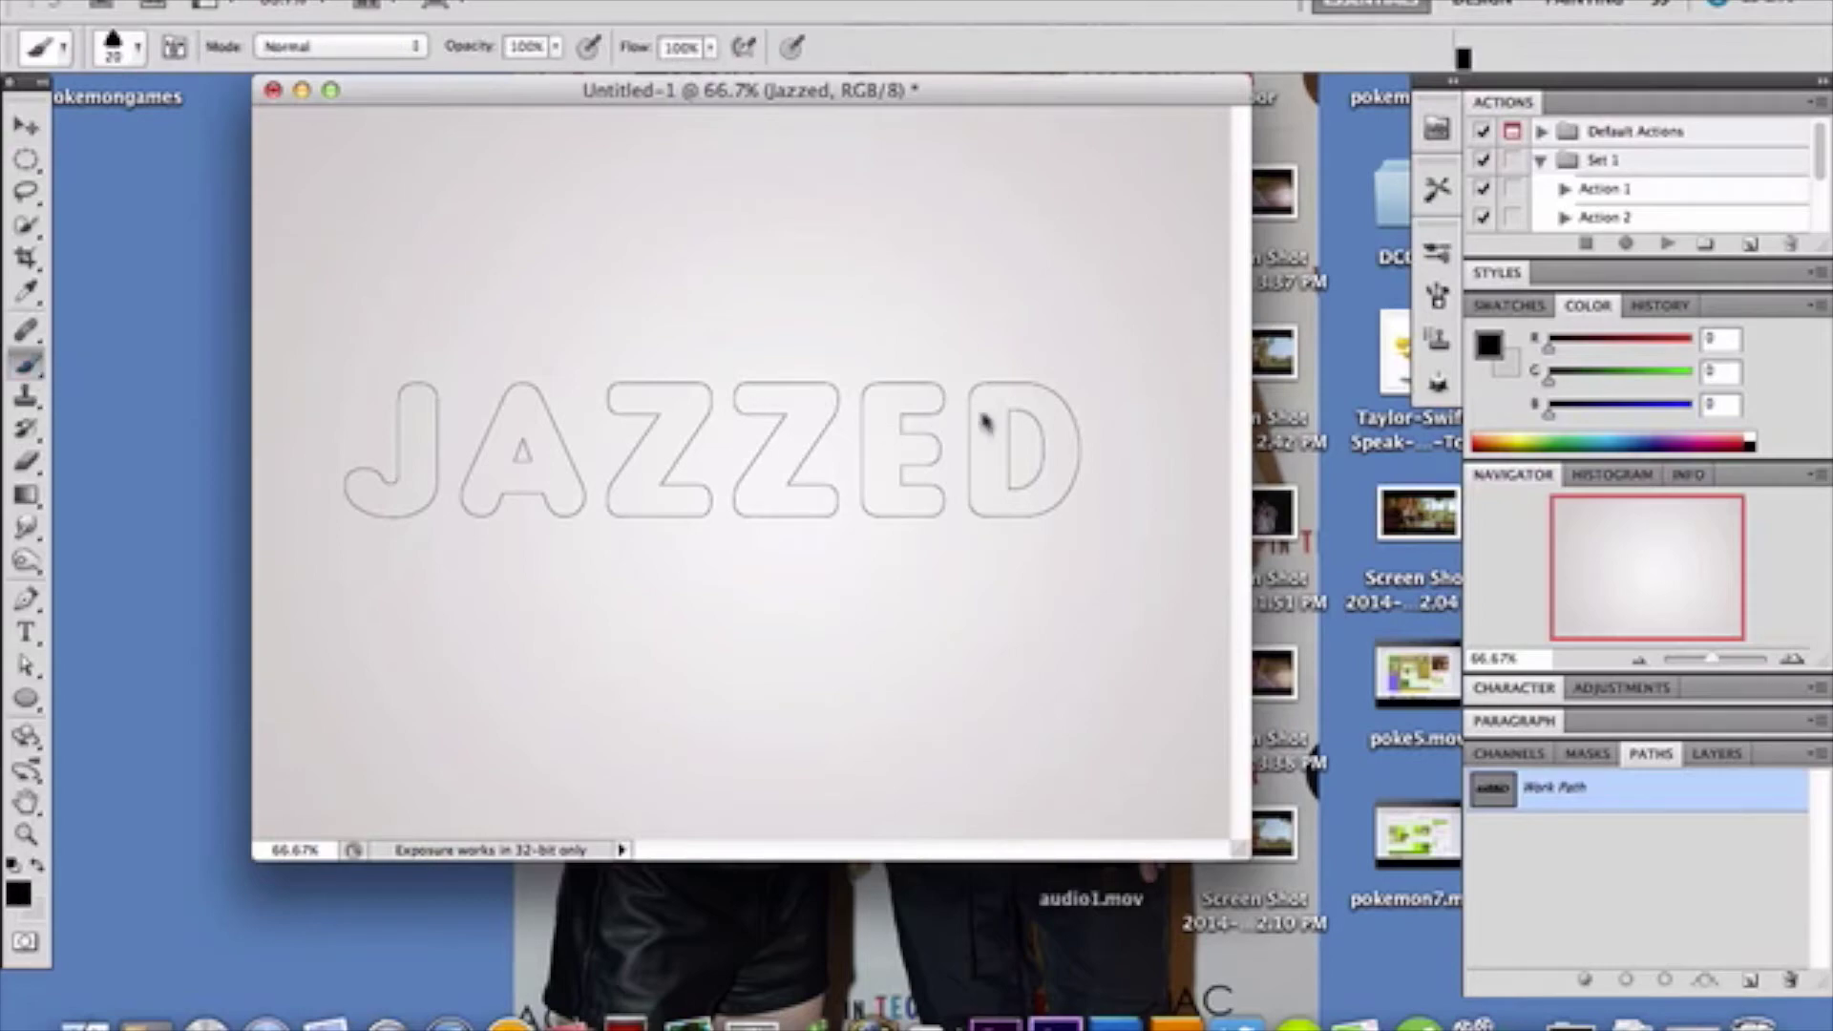
{"action": "left_click", "coordinate": [1436, 296]}
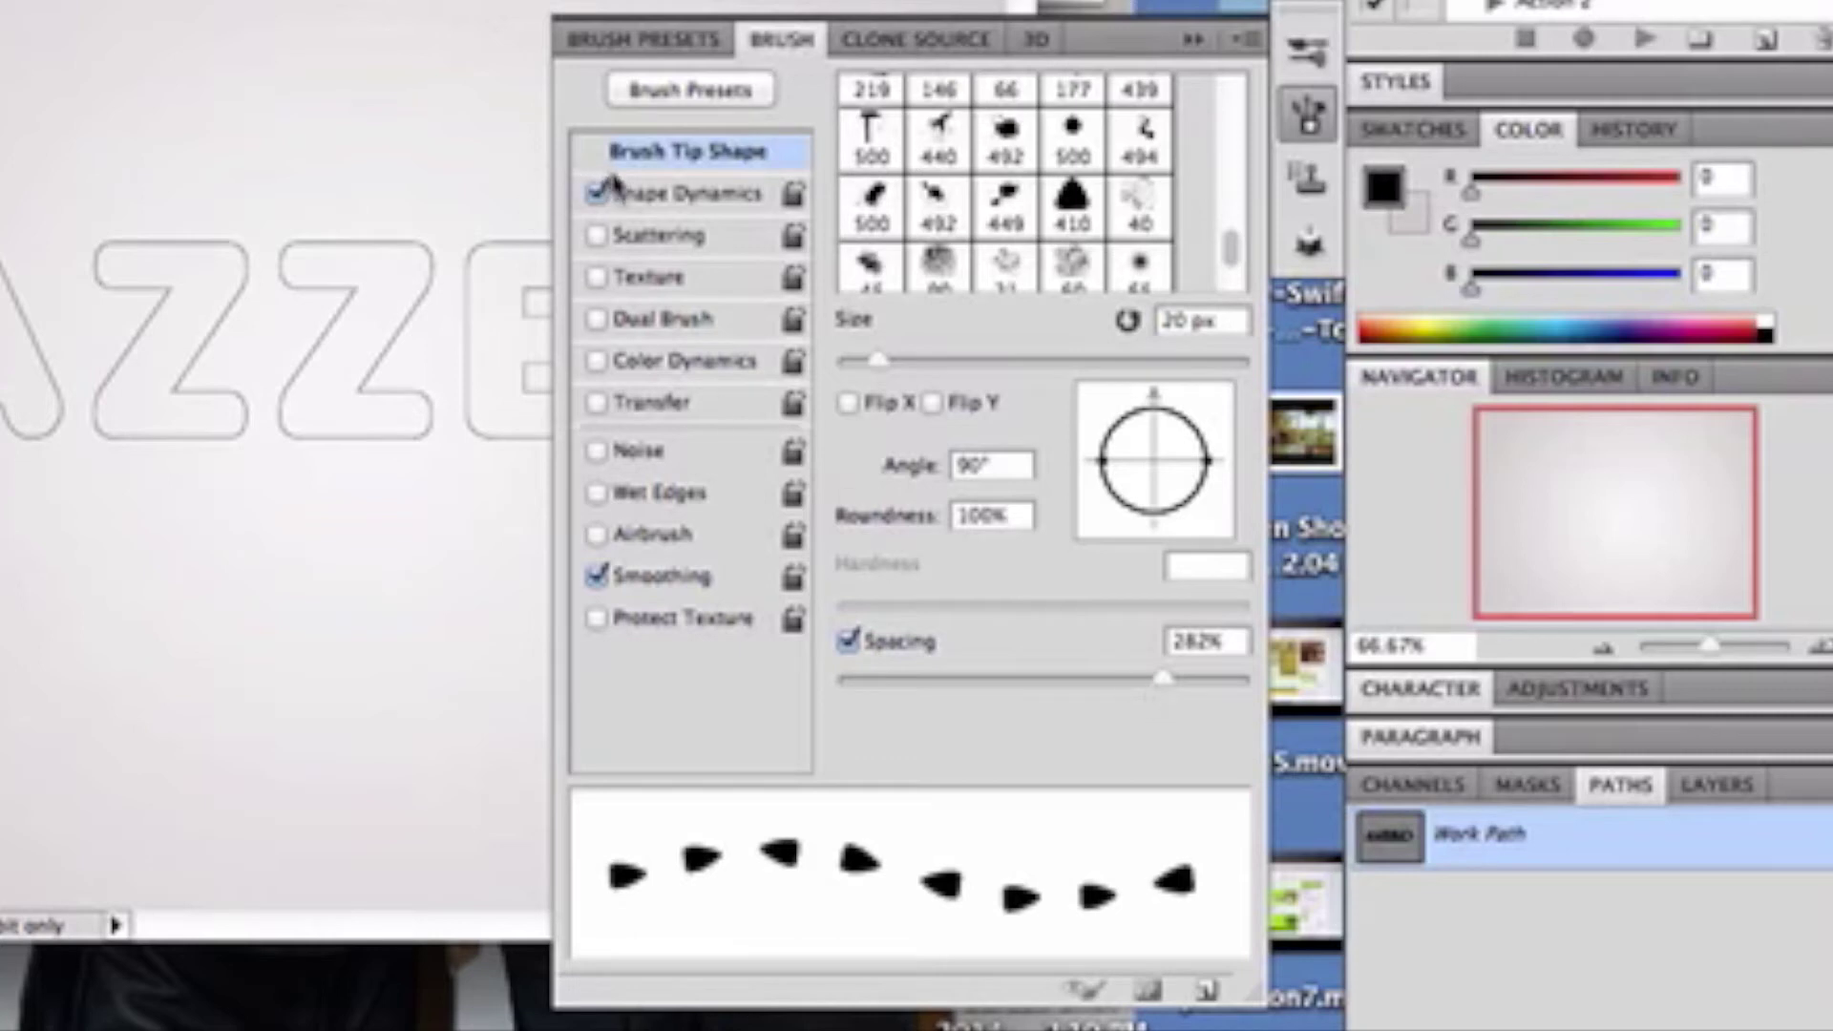
{"action": "left_click", "coordinate": [644, 196]}
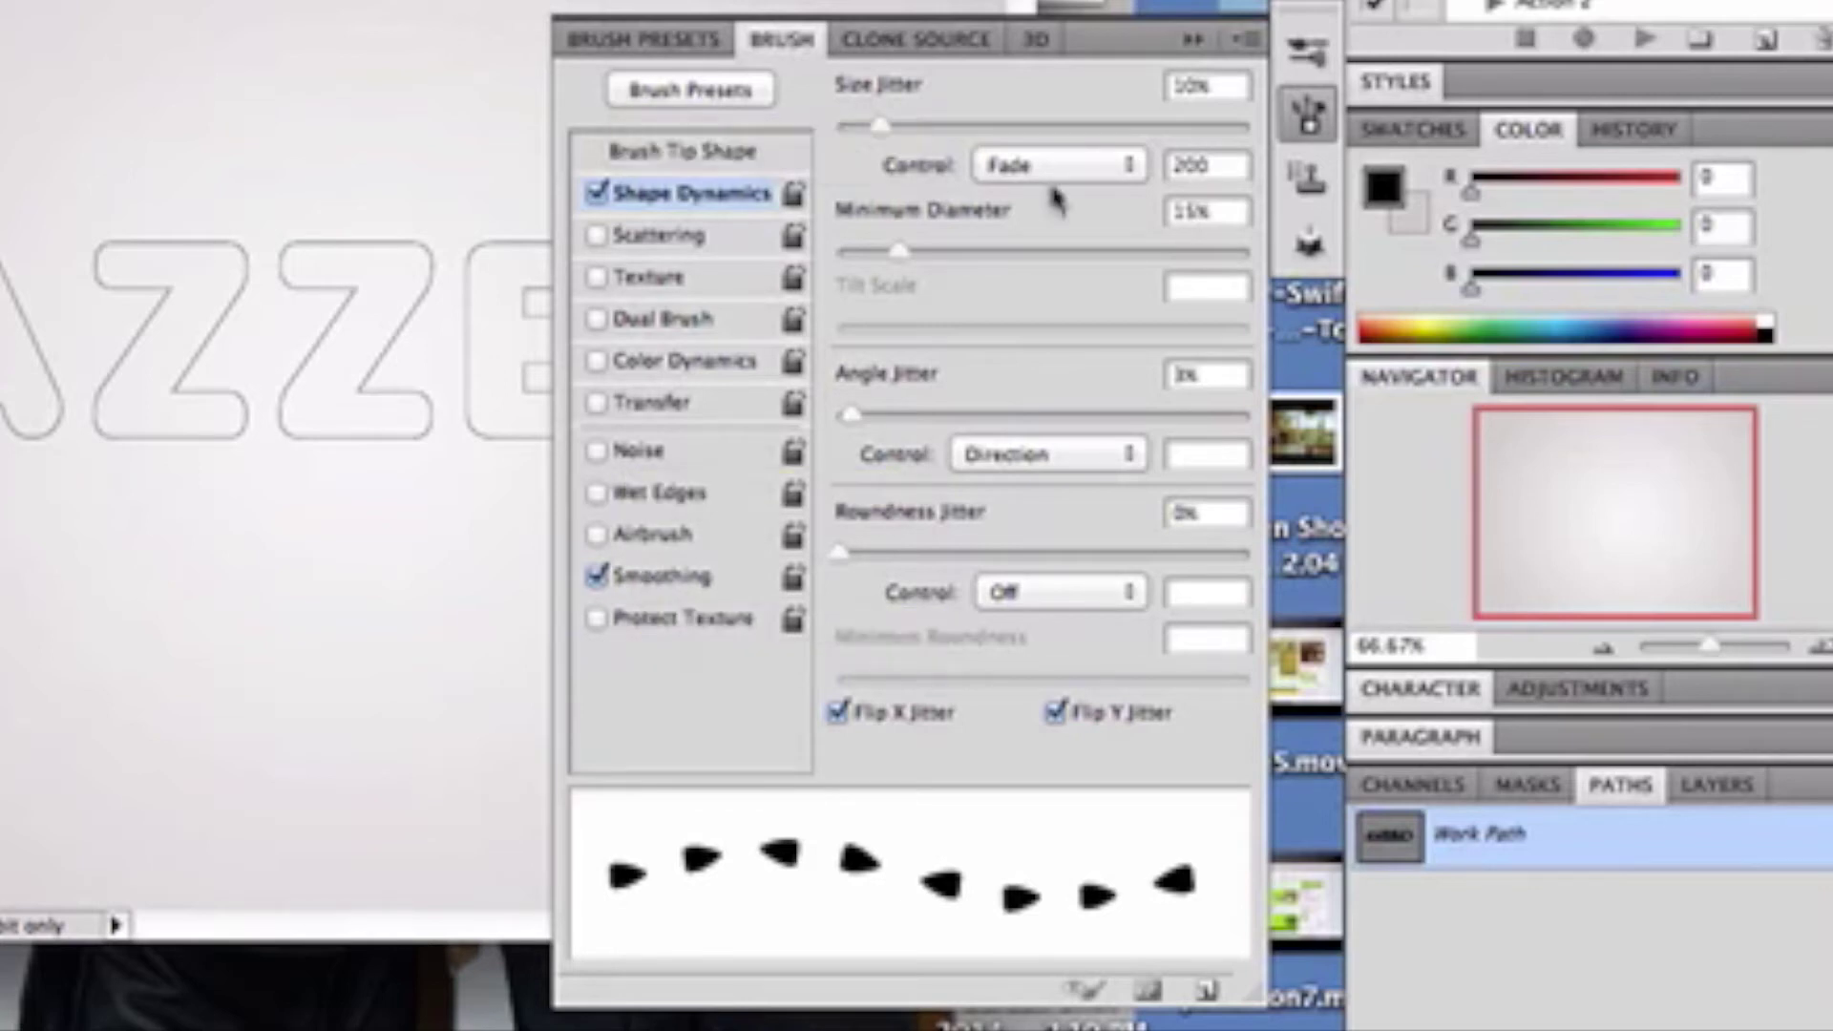
{"action": "left_click", "coordinate": [1193, 40]}
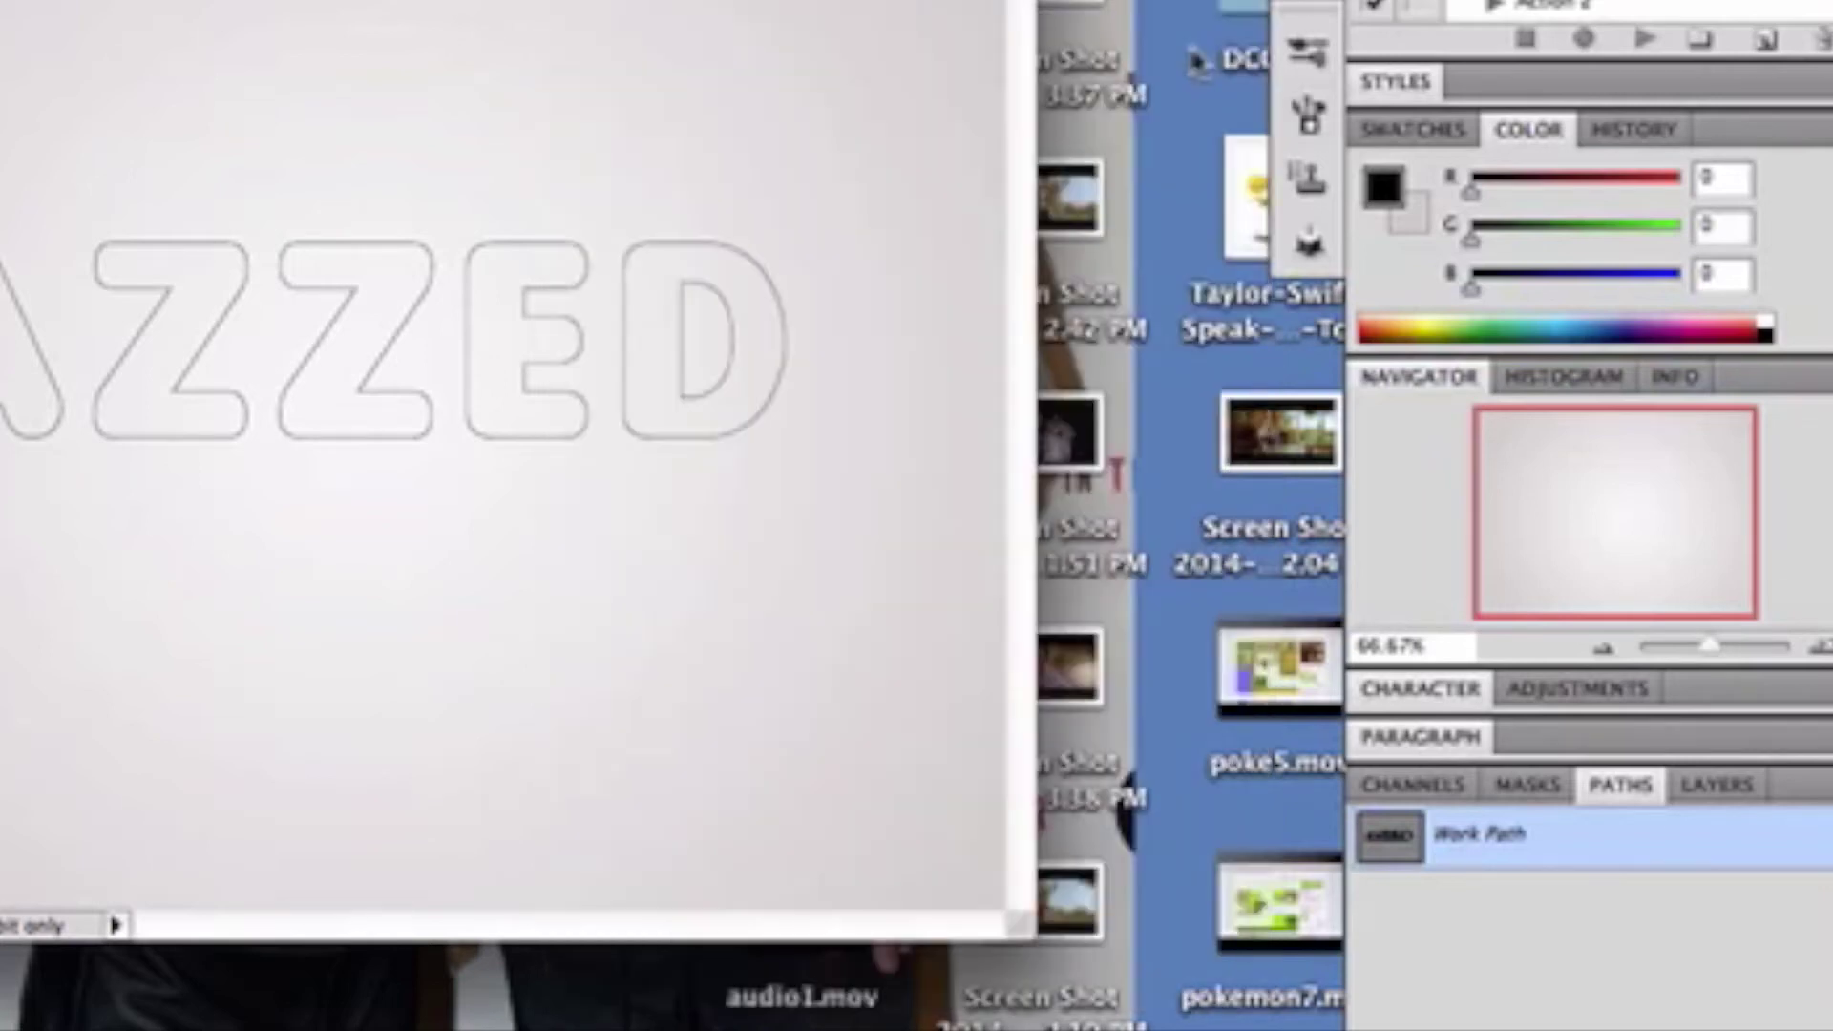
{"action": "right_click", "coordinate": [1609, 840]}
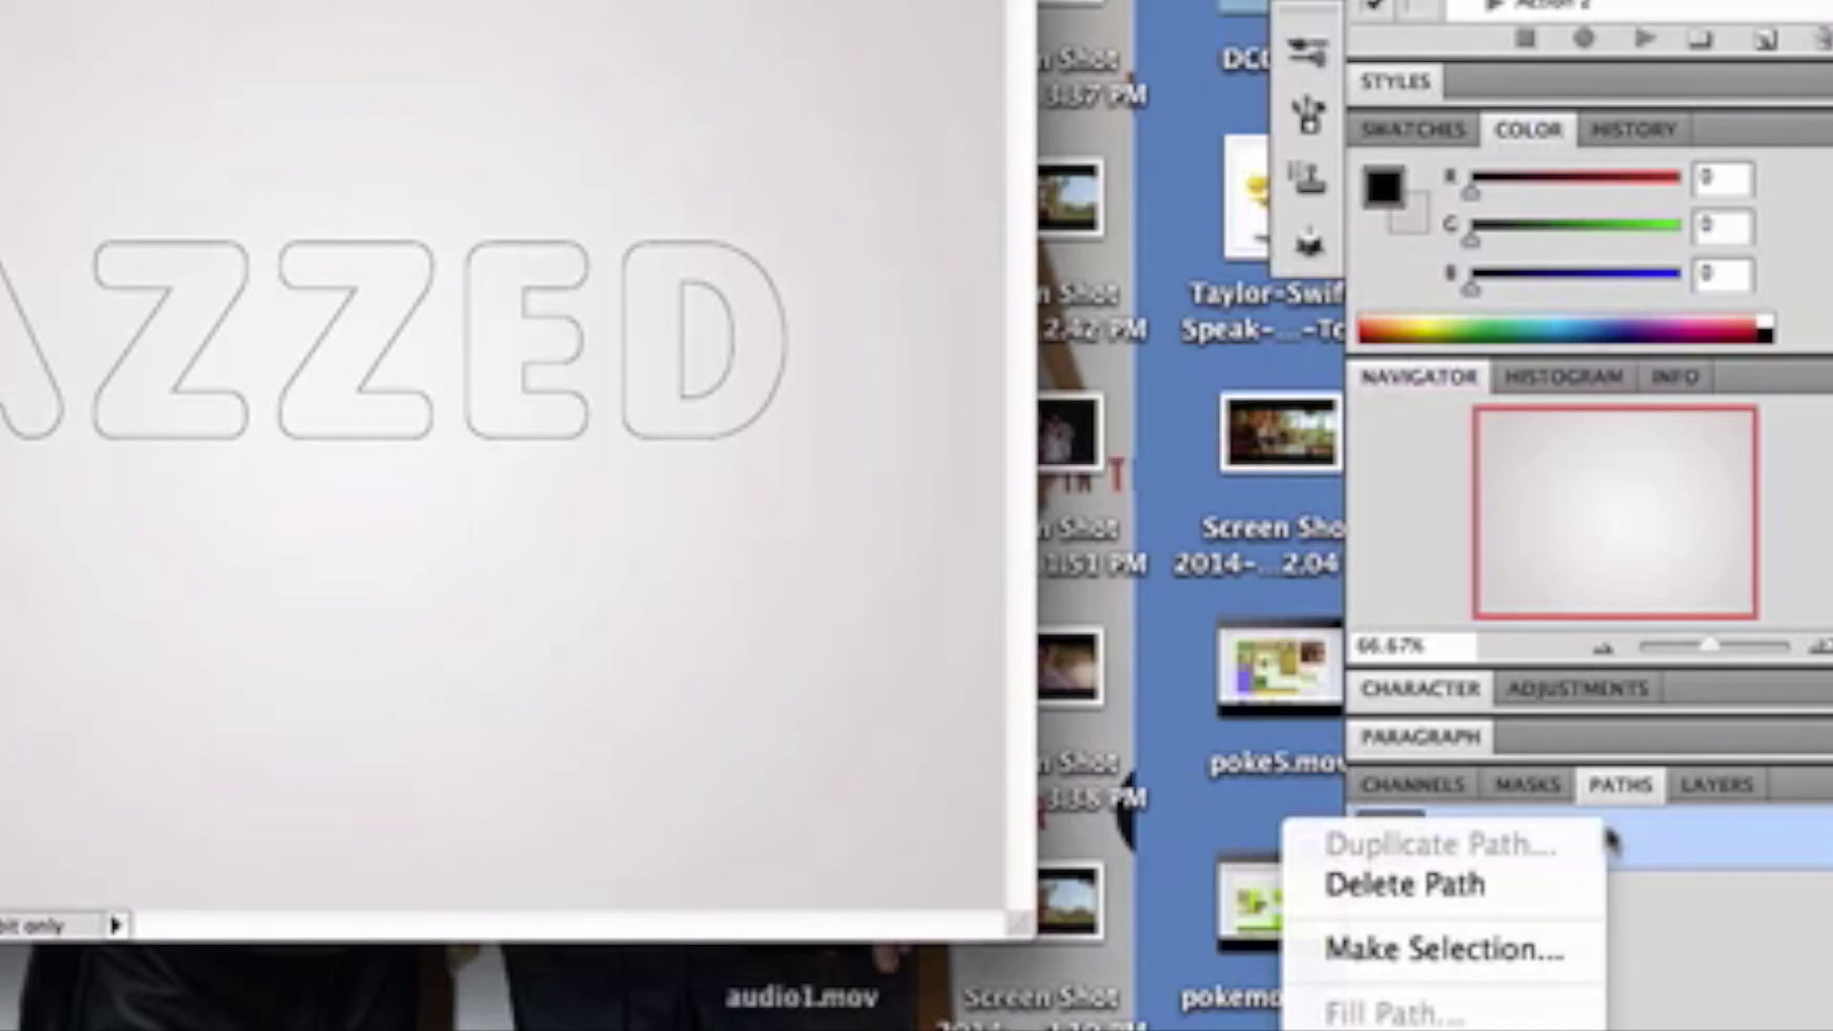
{"action": "left_click", "coordinate": [1609, 842]}
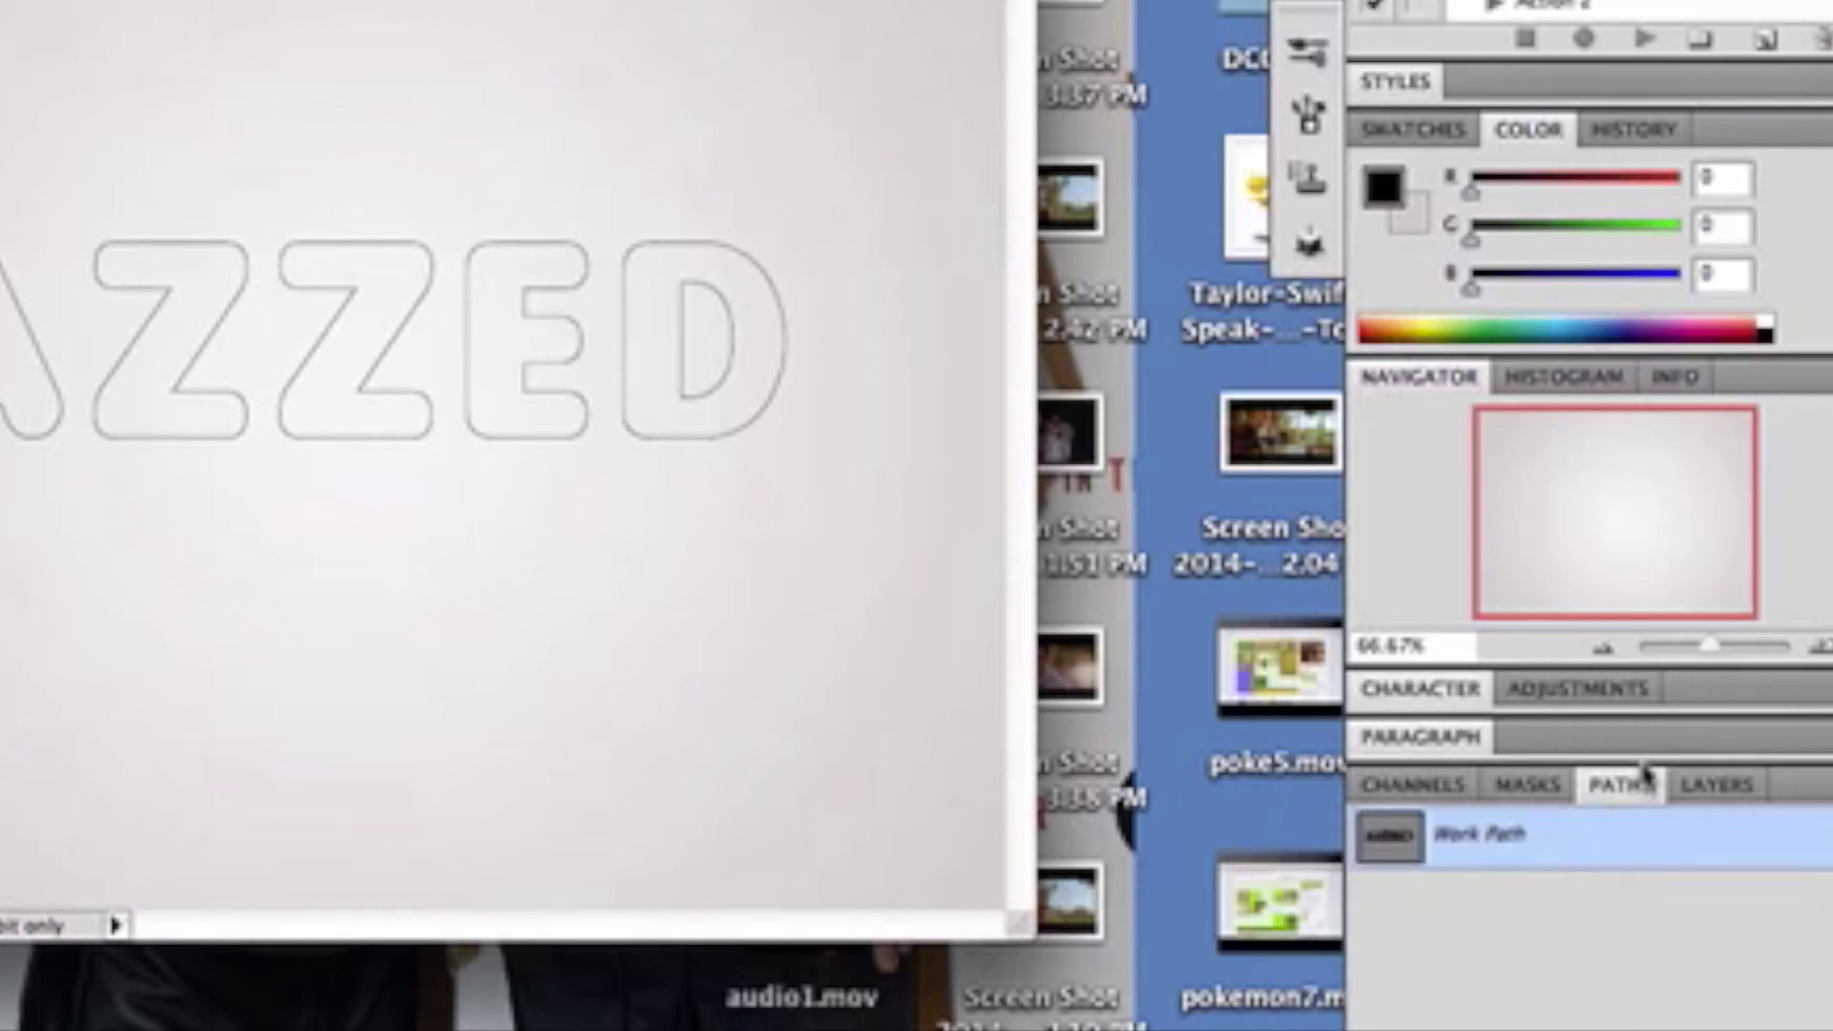
Add a new empty Layer 5 above jazzed, then return to the Work Path in Paths.
{"action": "left_click", "coordinate": [1699, 784]}
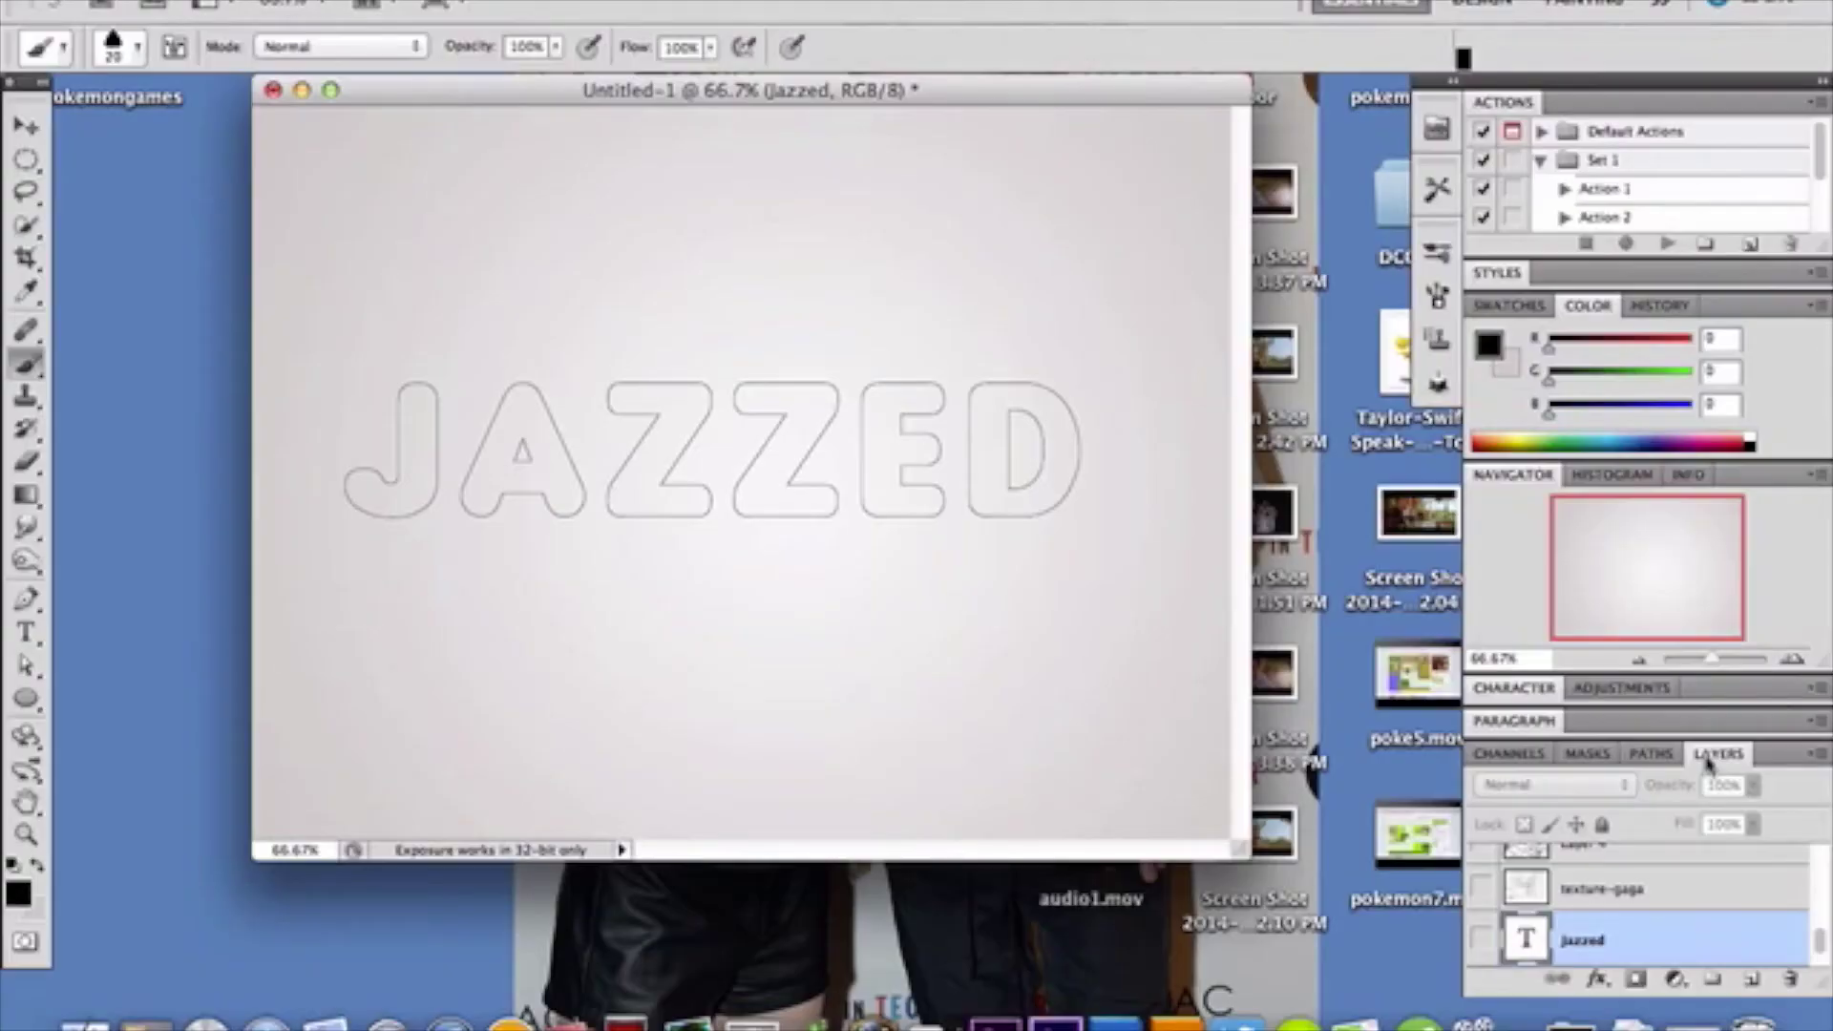
{"action": "left_click", "coordinate": [1752, 981]}
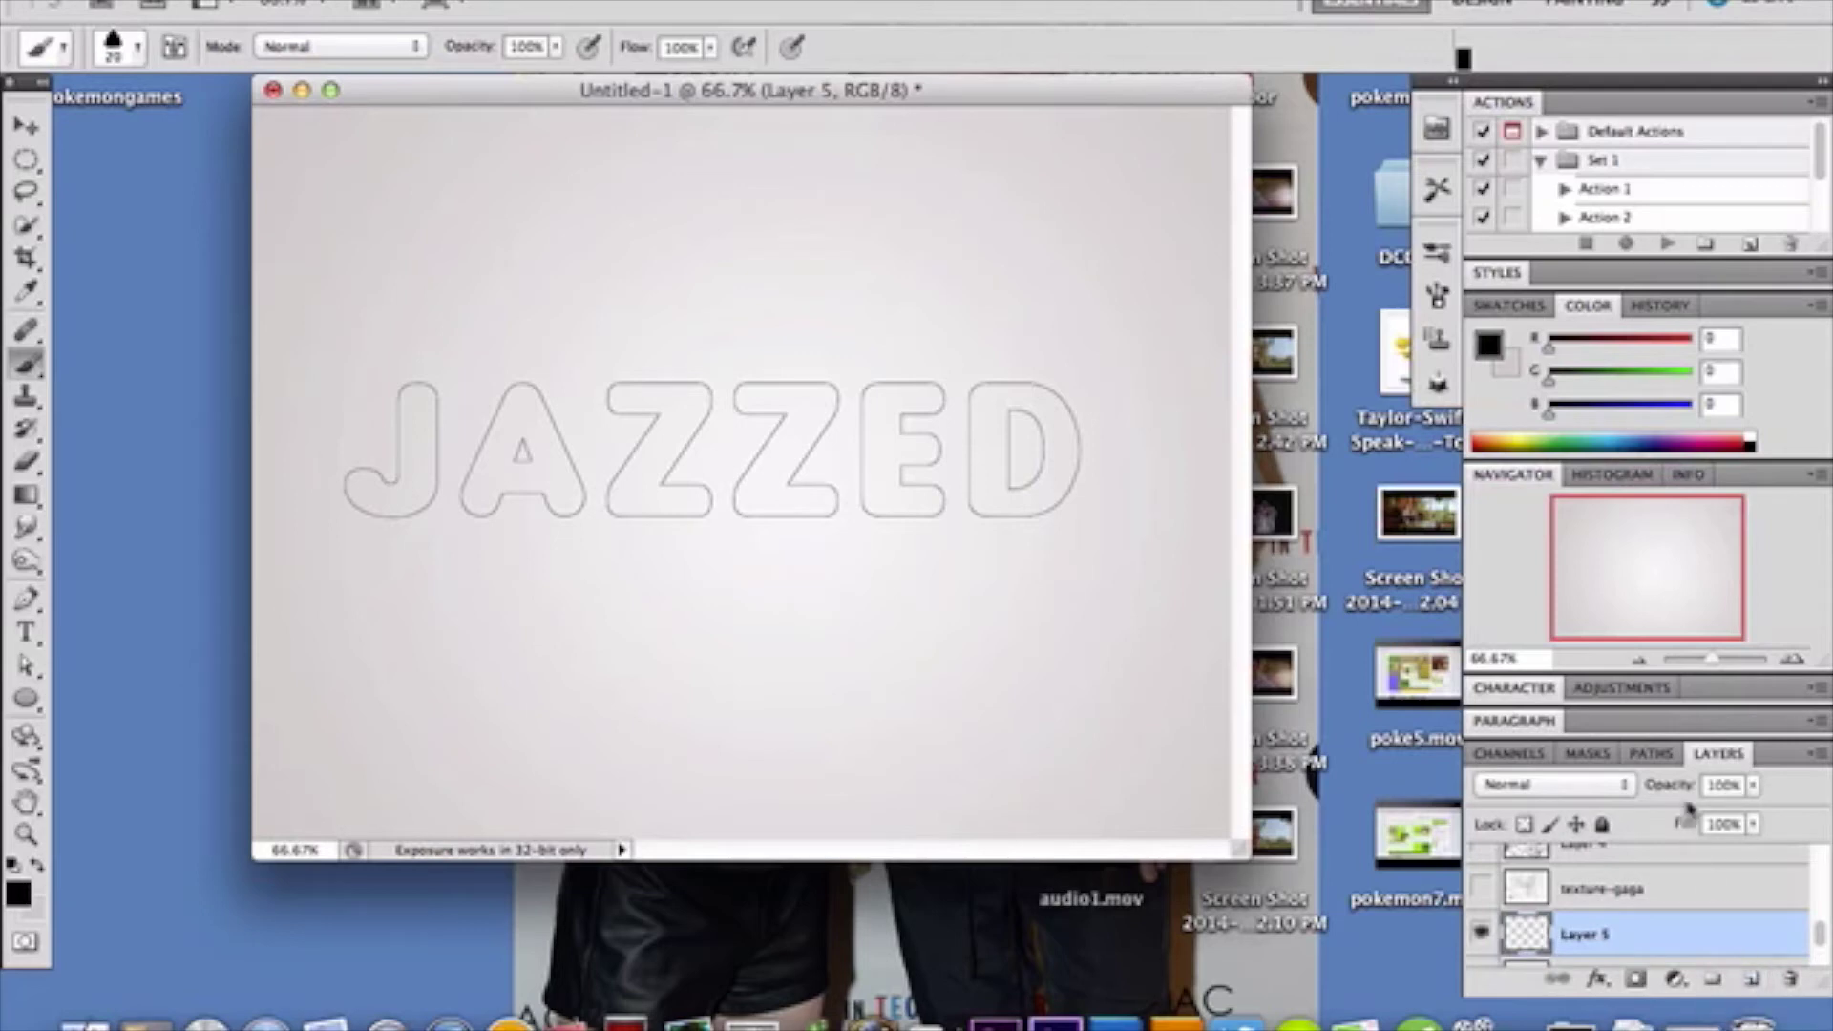
{"action": "left_click", "coordinate": [1661, 766]}
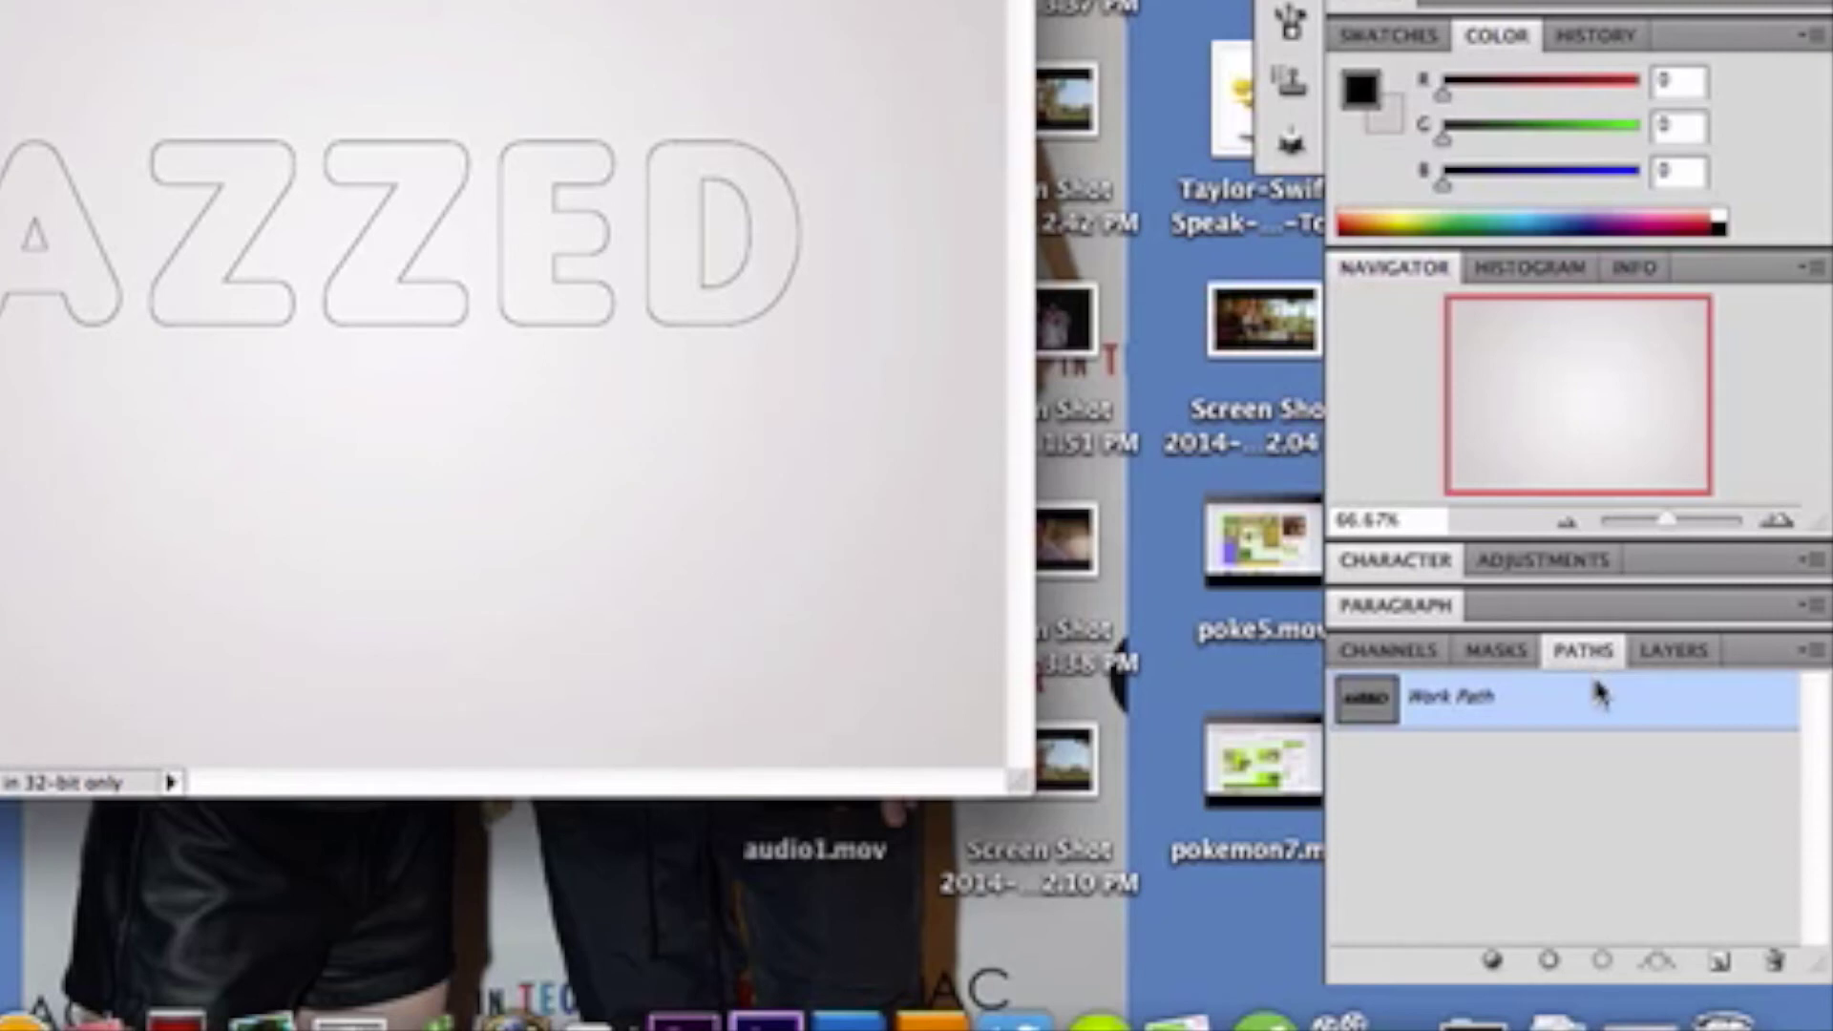
{"action": "right_click", "coordinate": [1601, 690]}
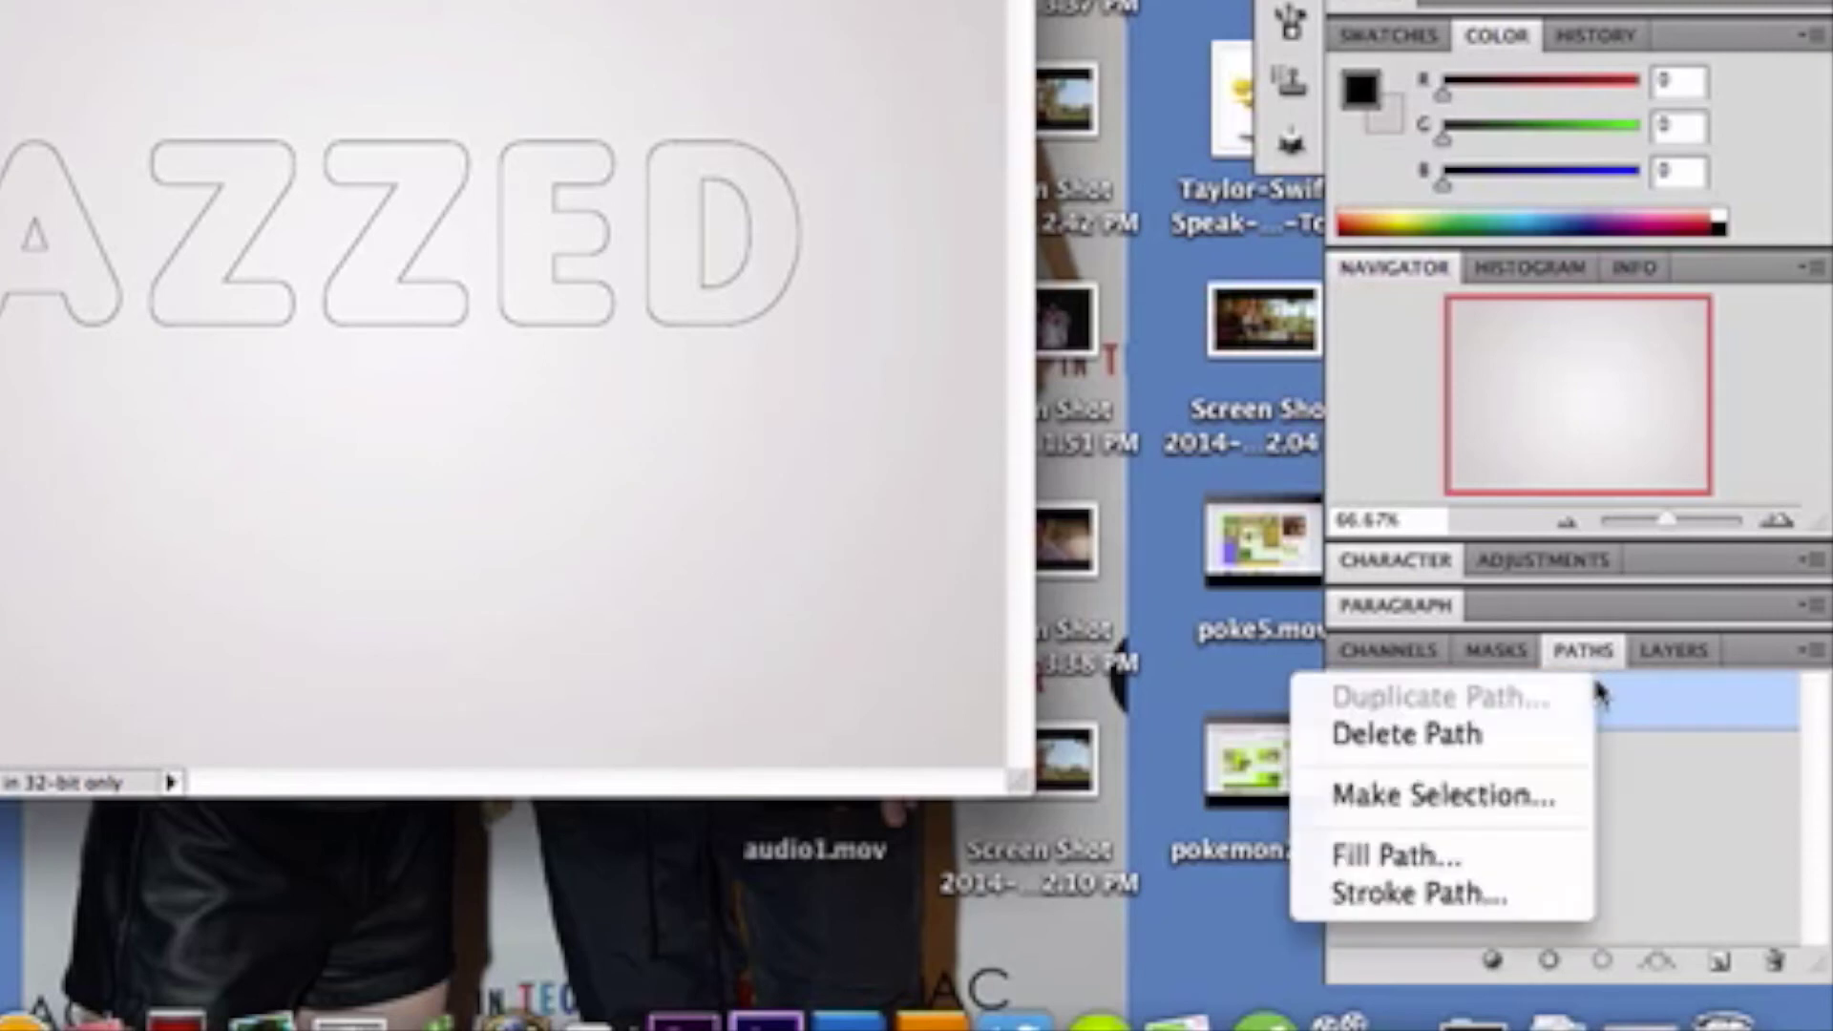
Stroke the Work Path with the brush onto Layer 5, then delete the Work Path.
{"action": "left_click", "coordinate": [1537, 899]}
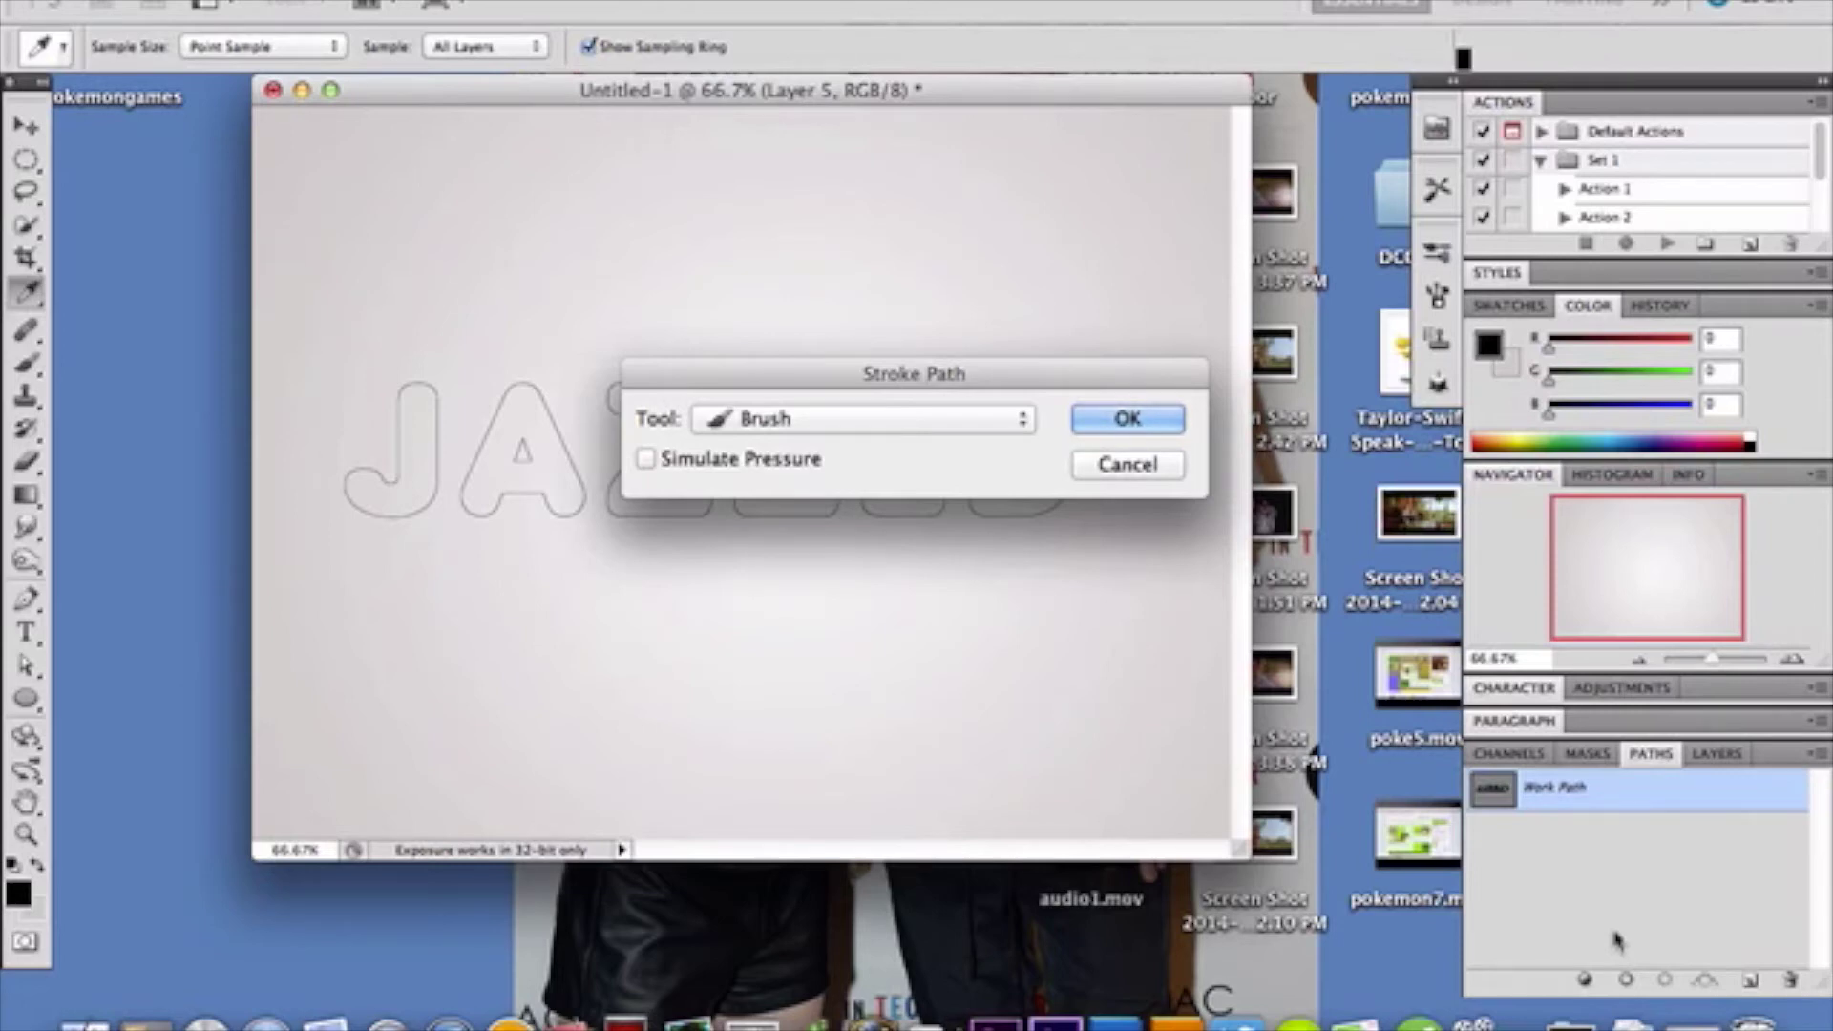
{"action": "key", "text": "Return"}
{"action": "key", "text": "b"}
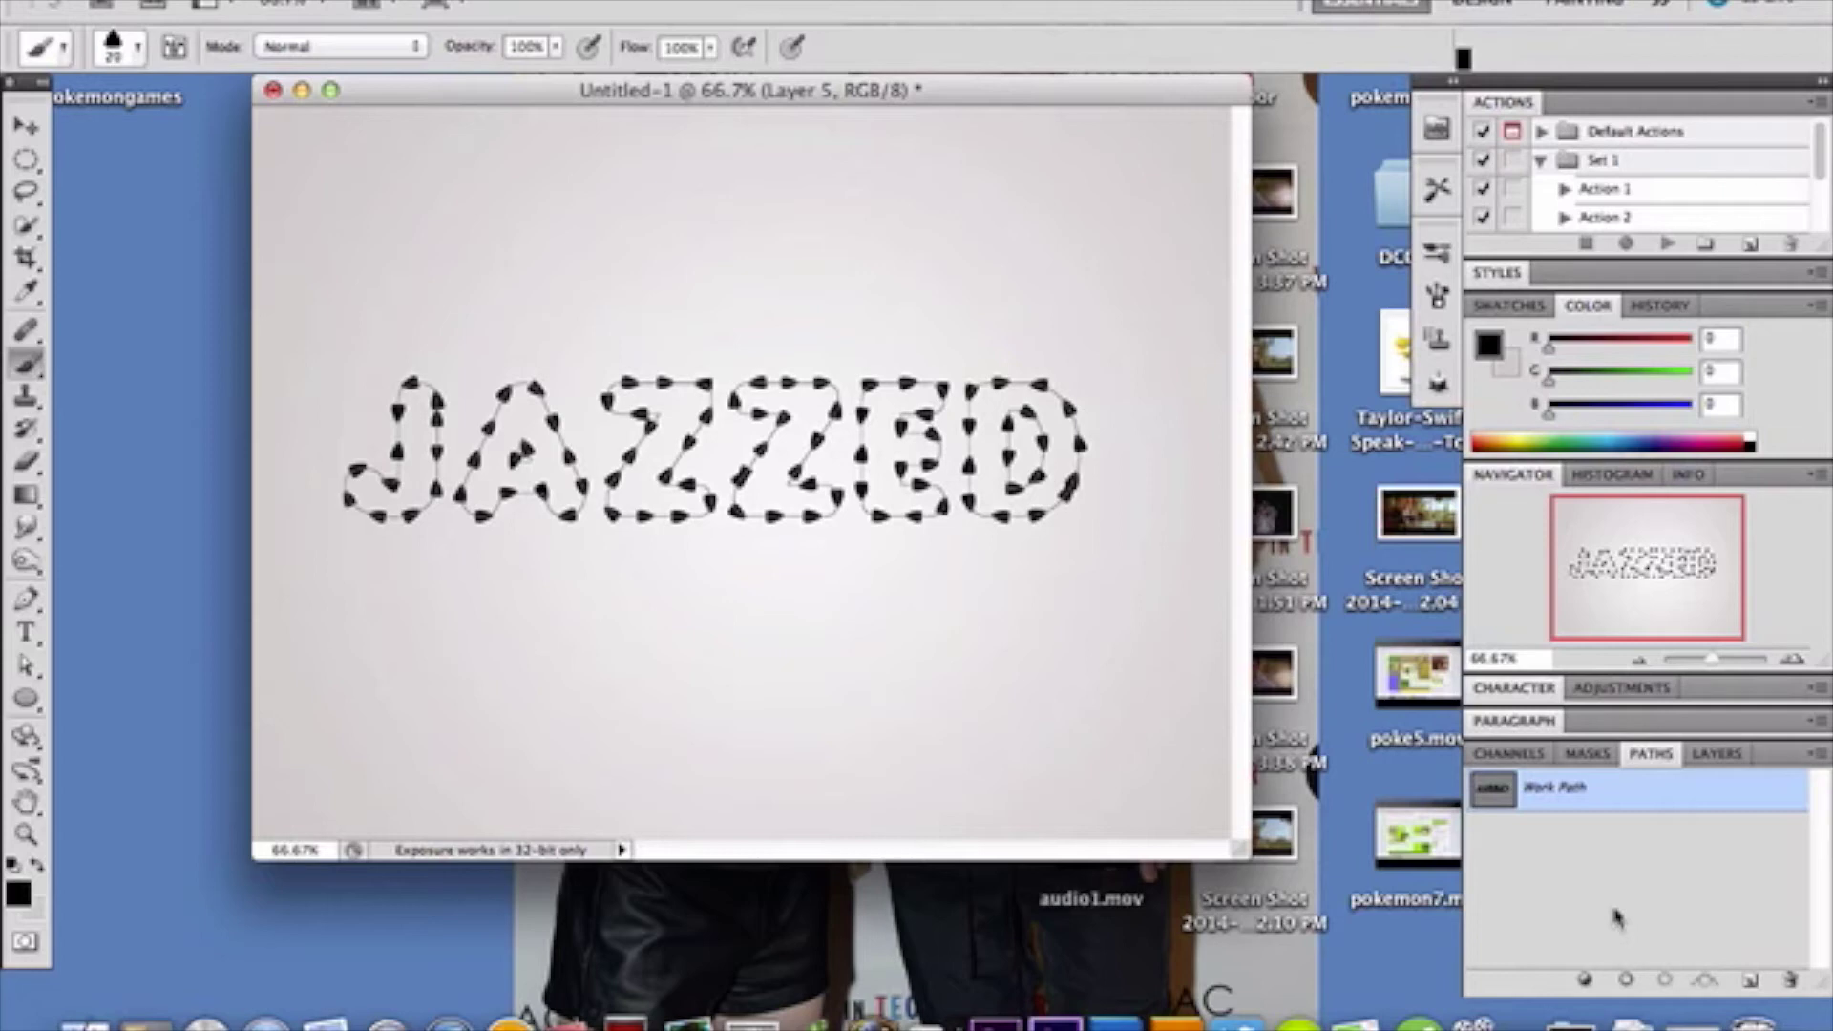
{"action": "key", "text": "BackSpace"}
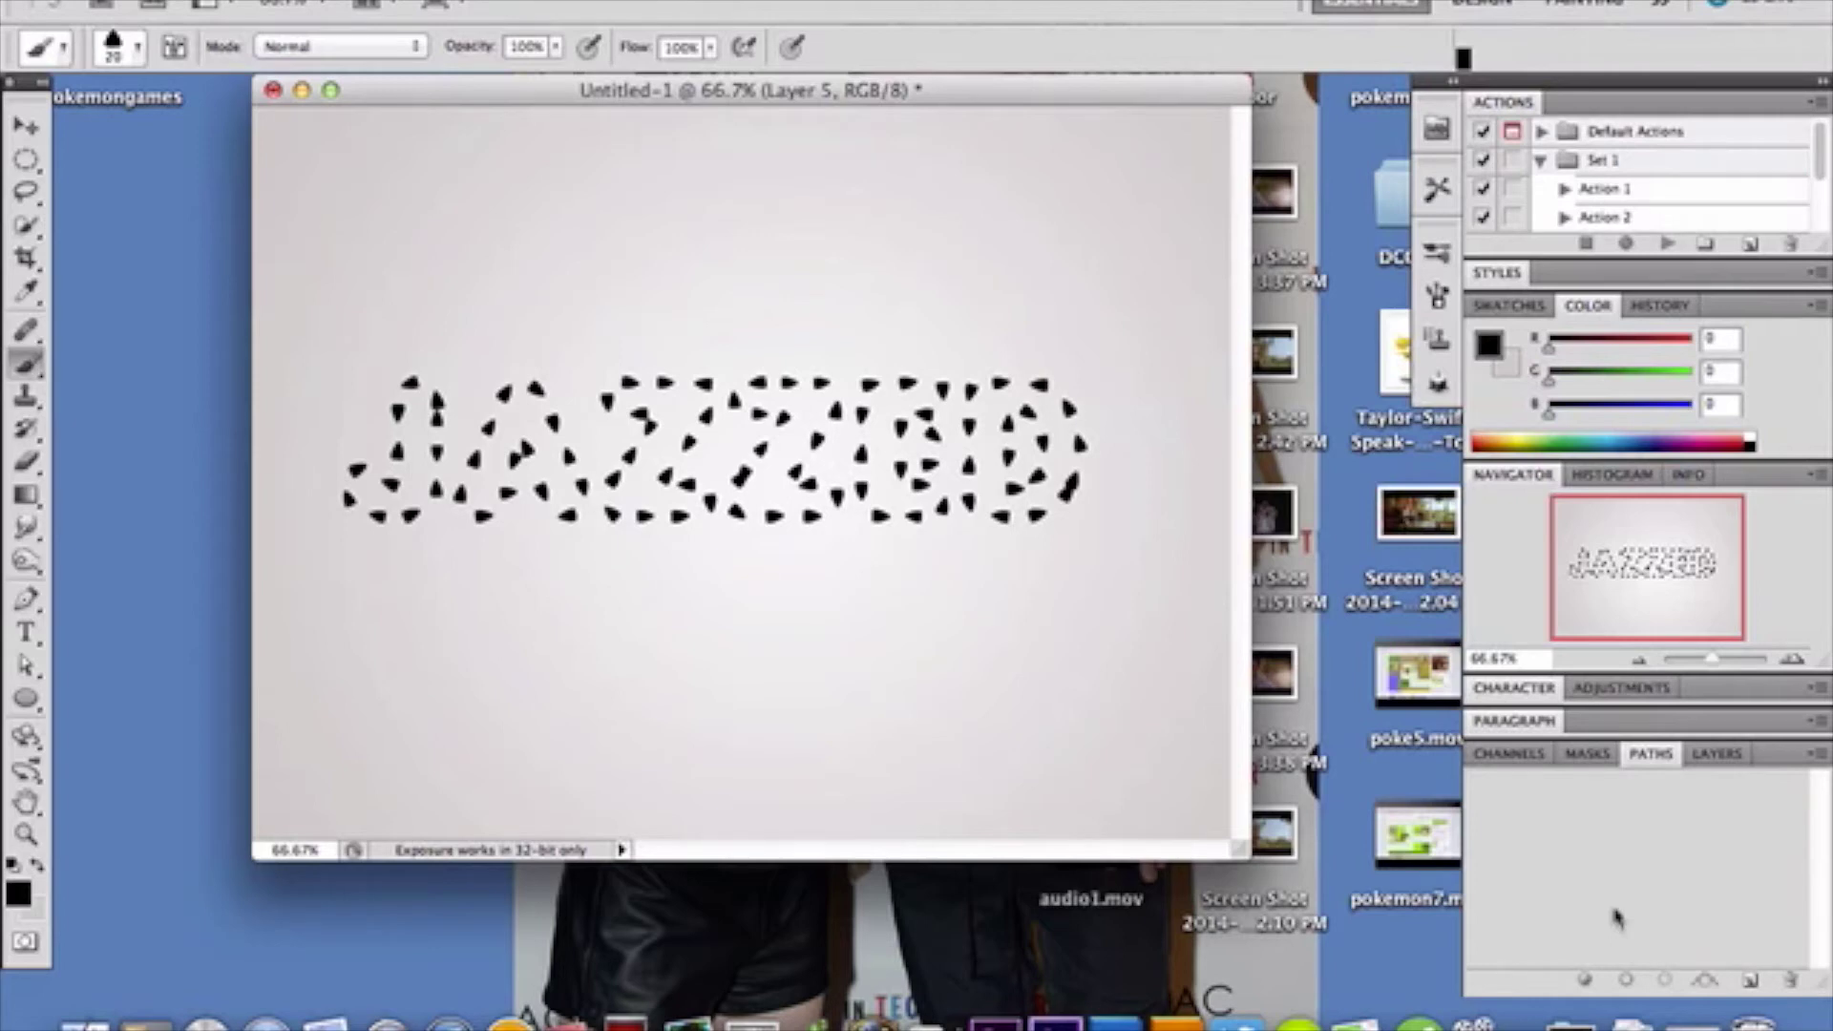
{"action": "left_click", "coordinate": [1714, 754]}
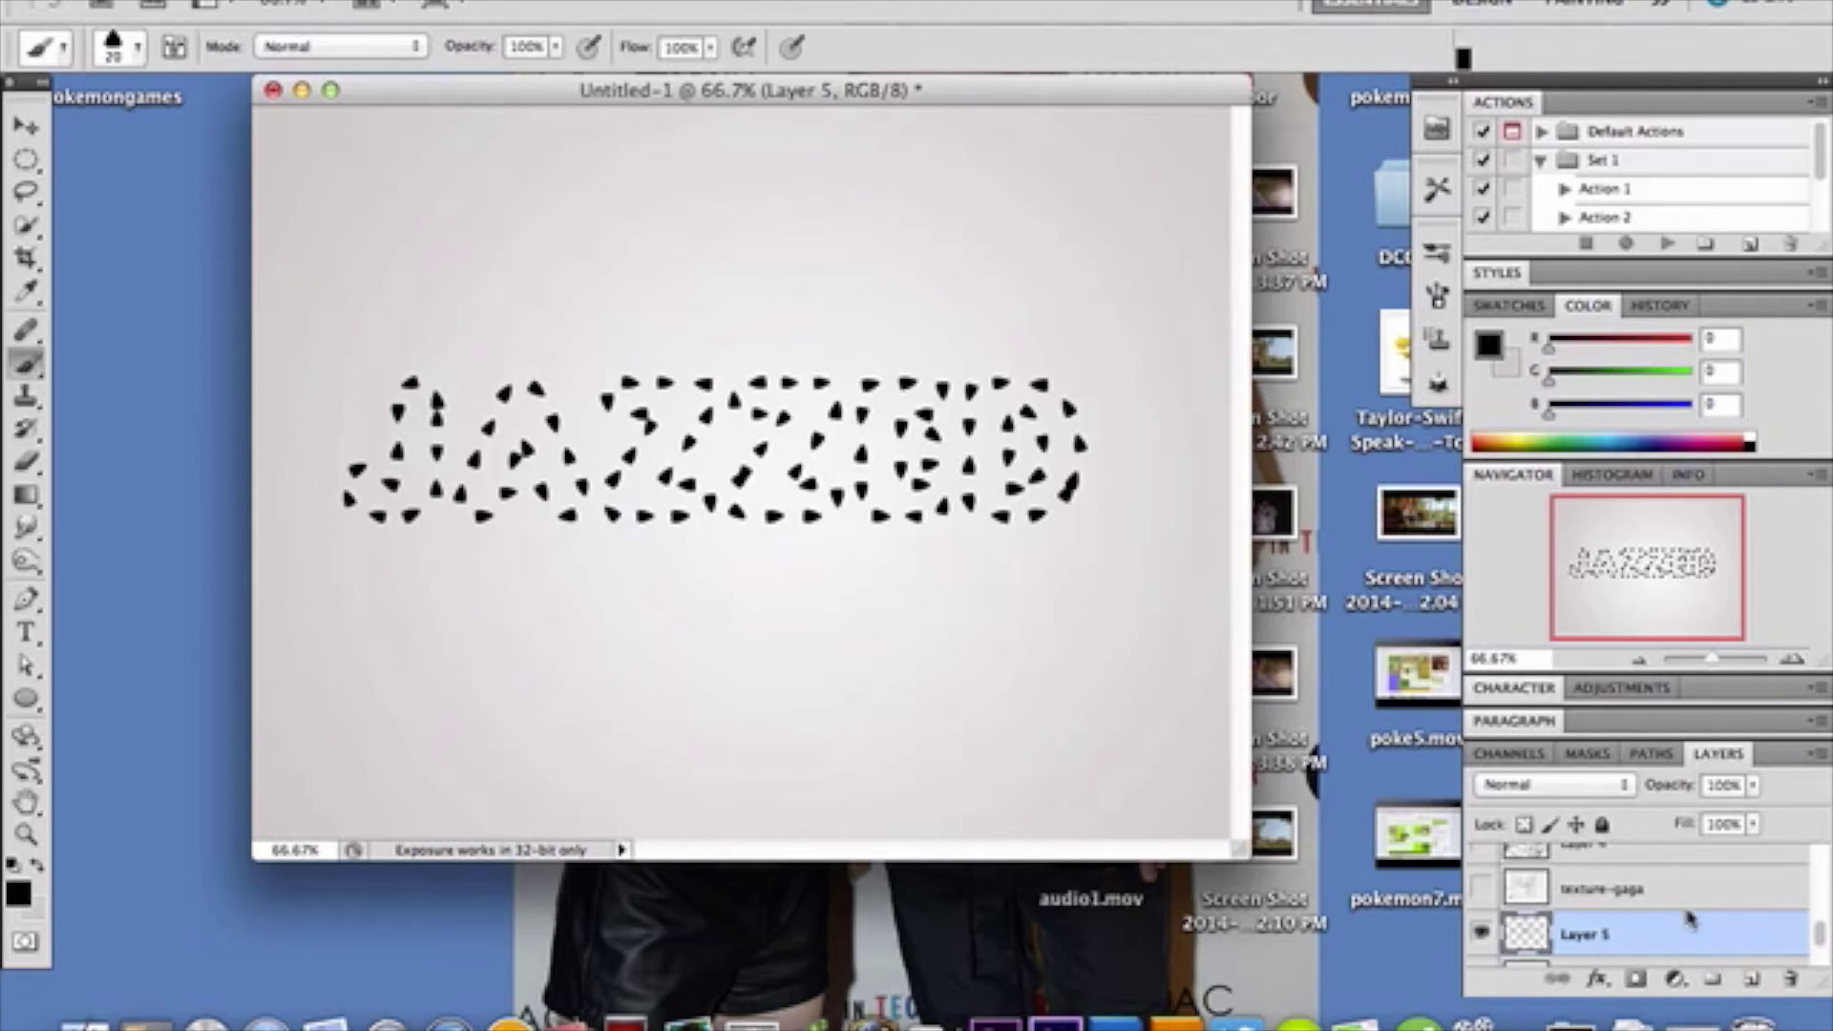
Delete Layer 5 with its dotted strokes and open Layer 2's Layer Style dialog.
{"action": "key", "text": "Delete"}
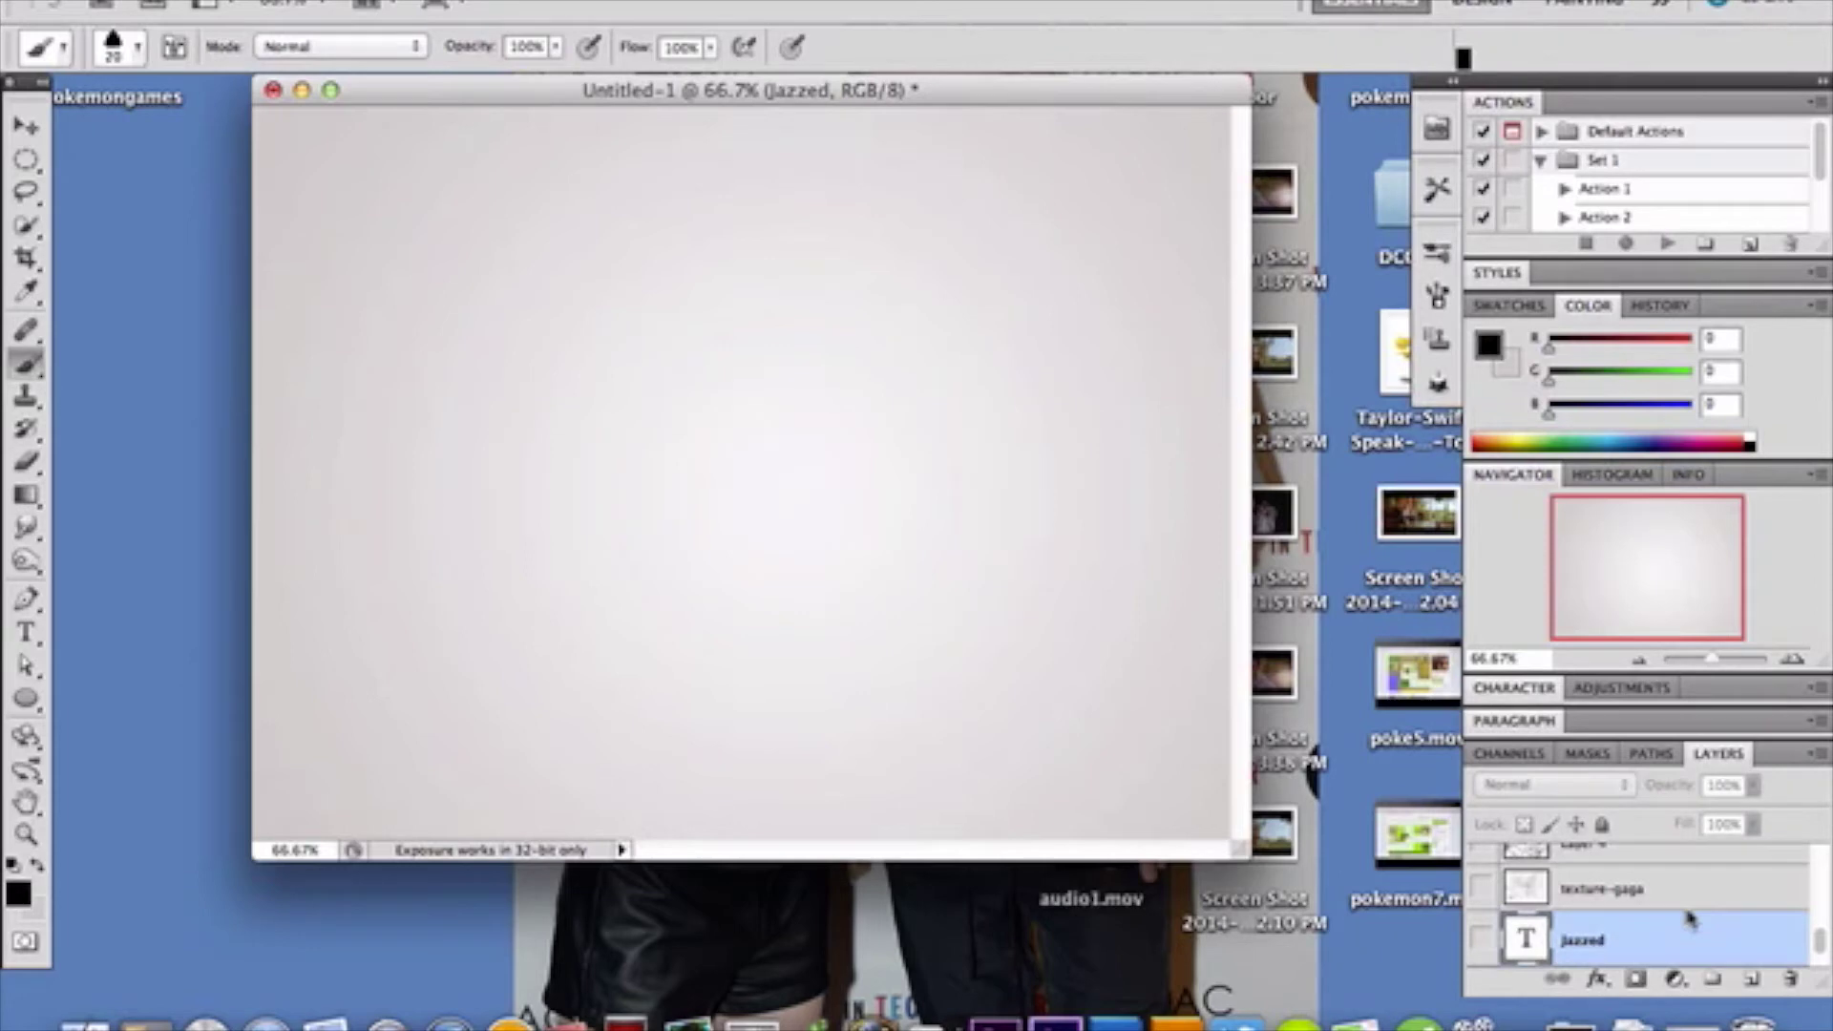
{"action": "scroll", "coordinate": [1689, 918], "scroll_direction": "up", "scroll_amount": 2}
{"action": "scroll", "coordinate": [1690, 918], "scroll_direction": "up", "scroll_amount": 3}
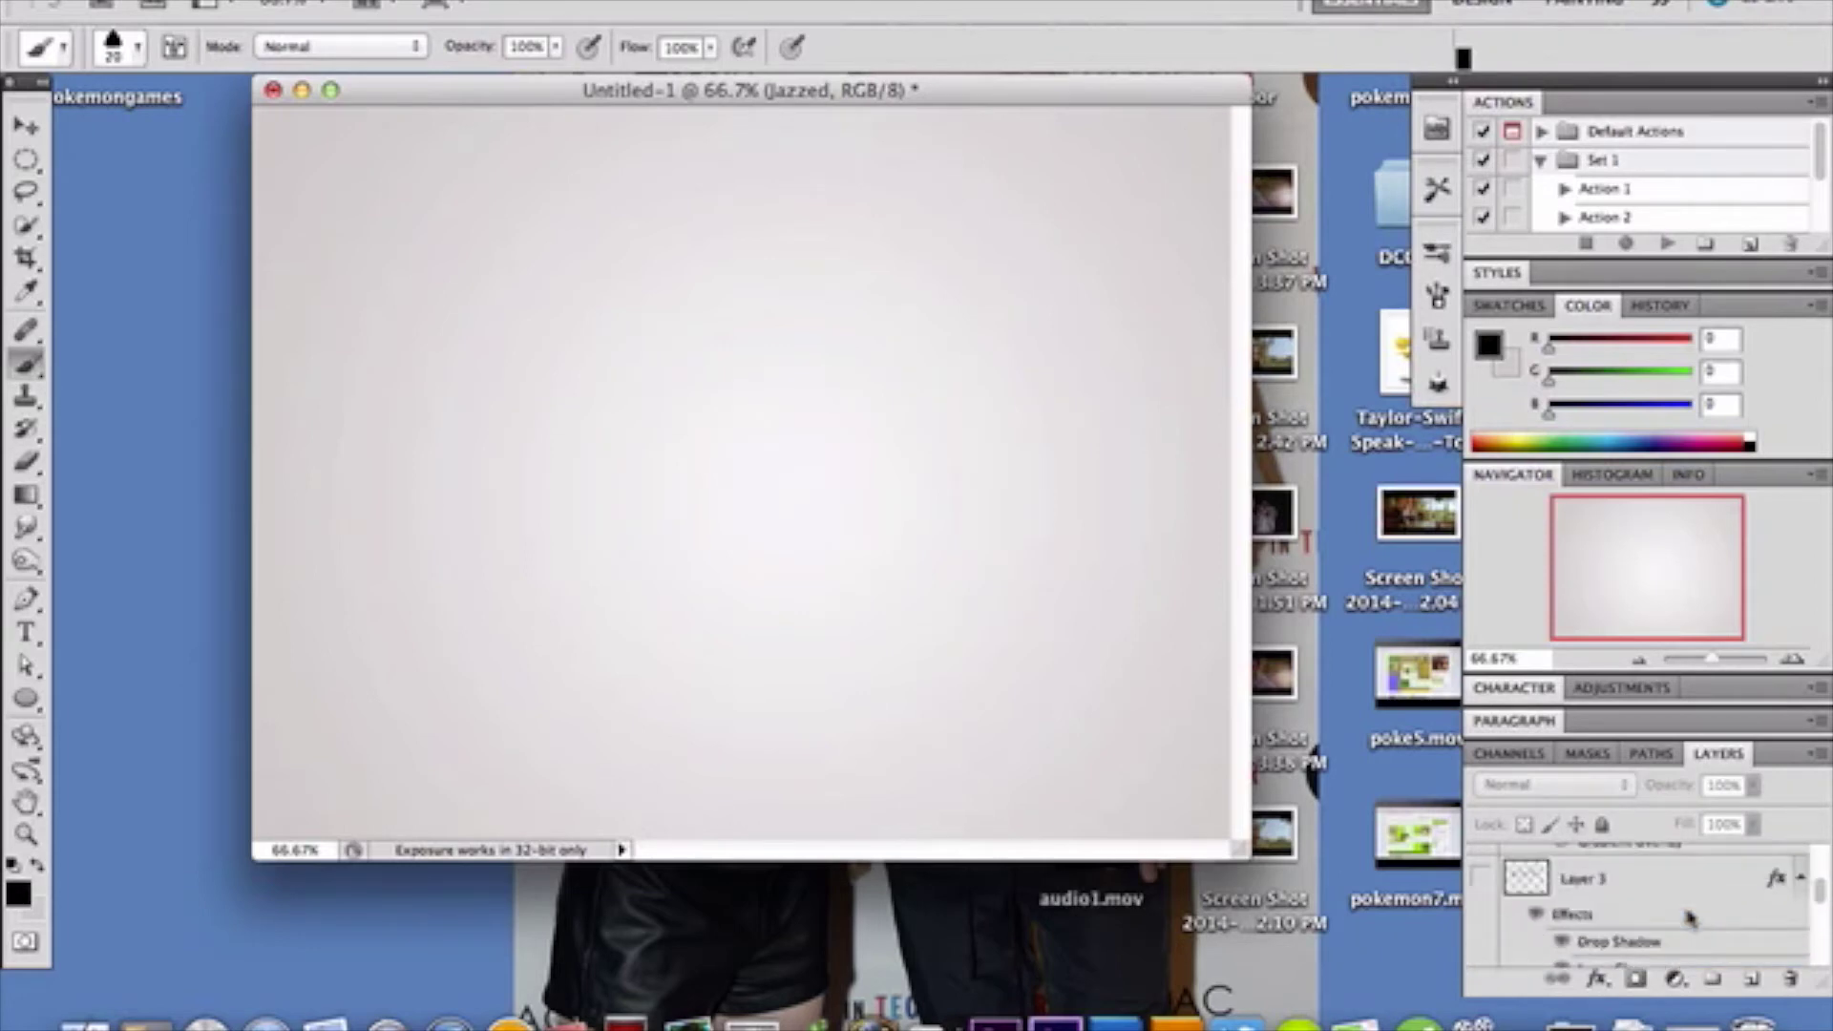
{"action": "scroll", "coordinate": [1497, 902], "scroll_direction": "up", "scroll_amount": 3}
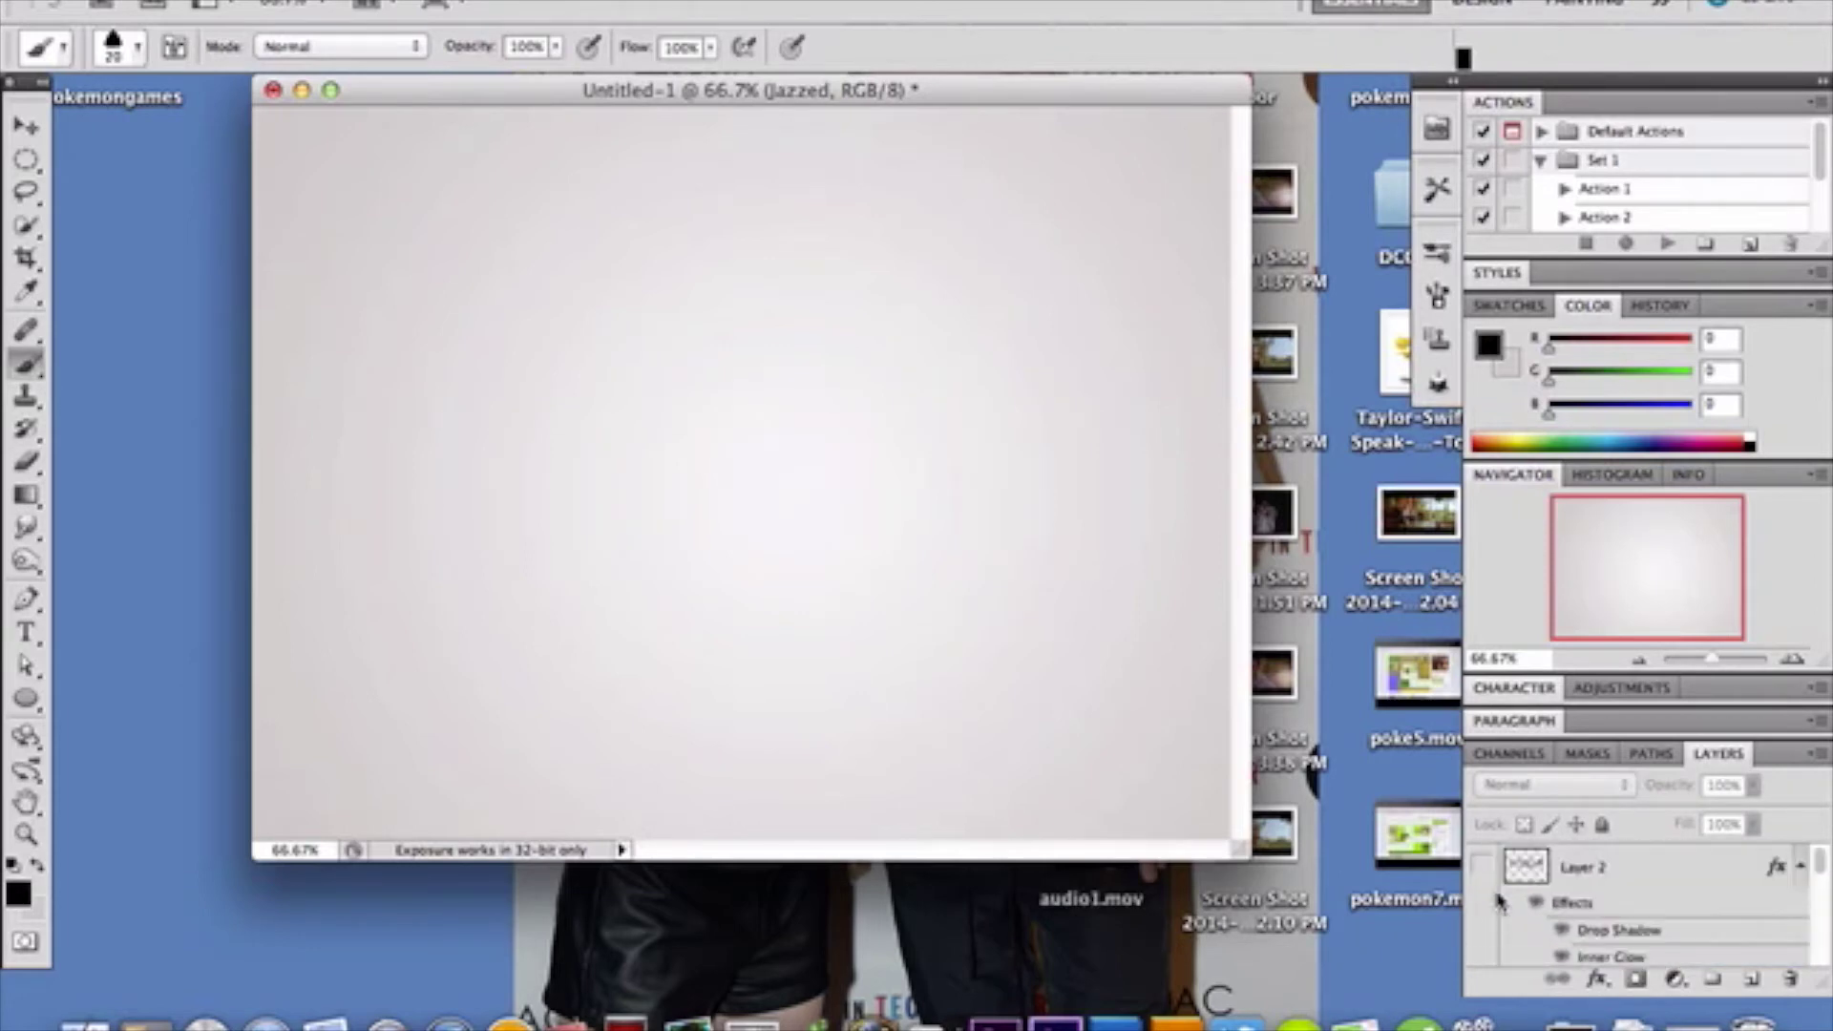
{"action": "double_click", "coordinate": [1654, 863]}
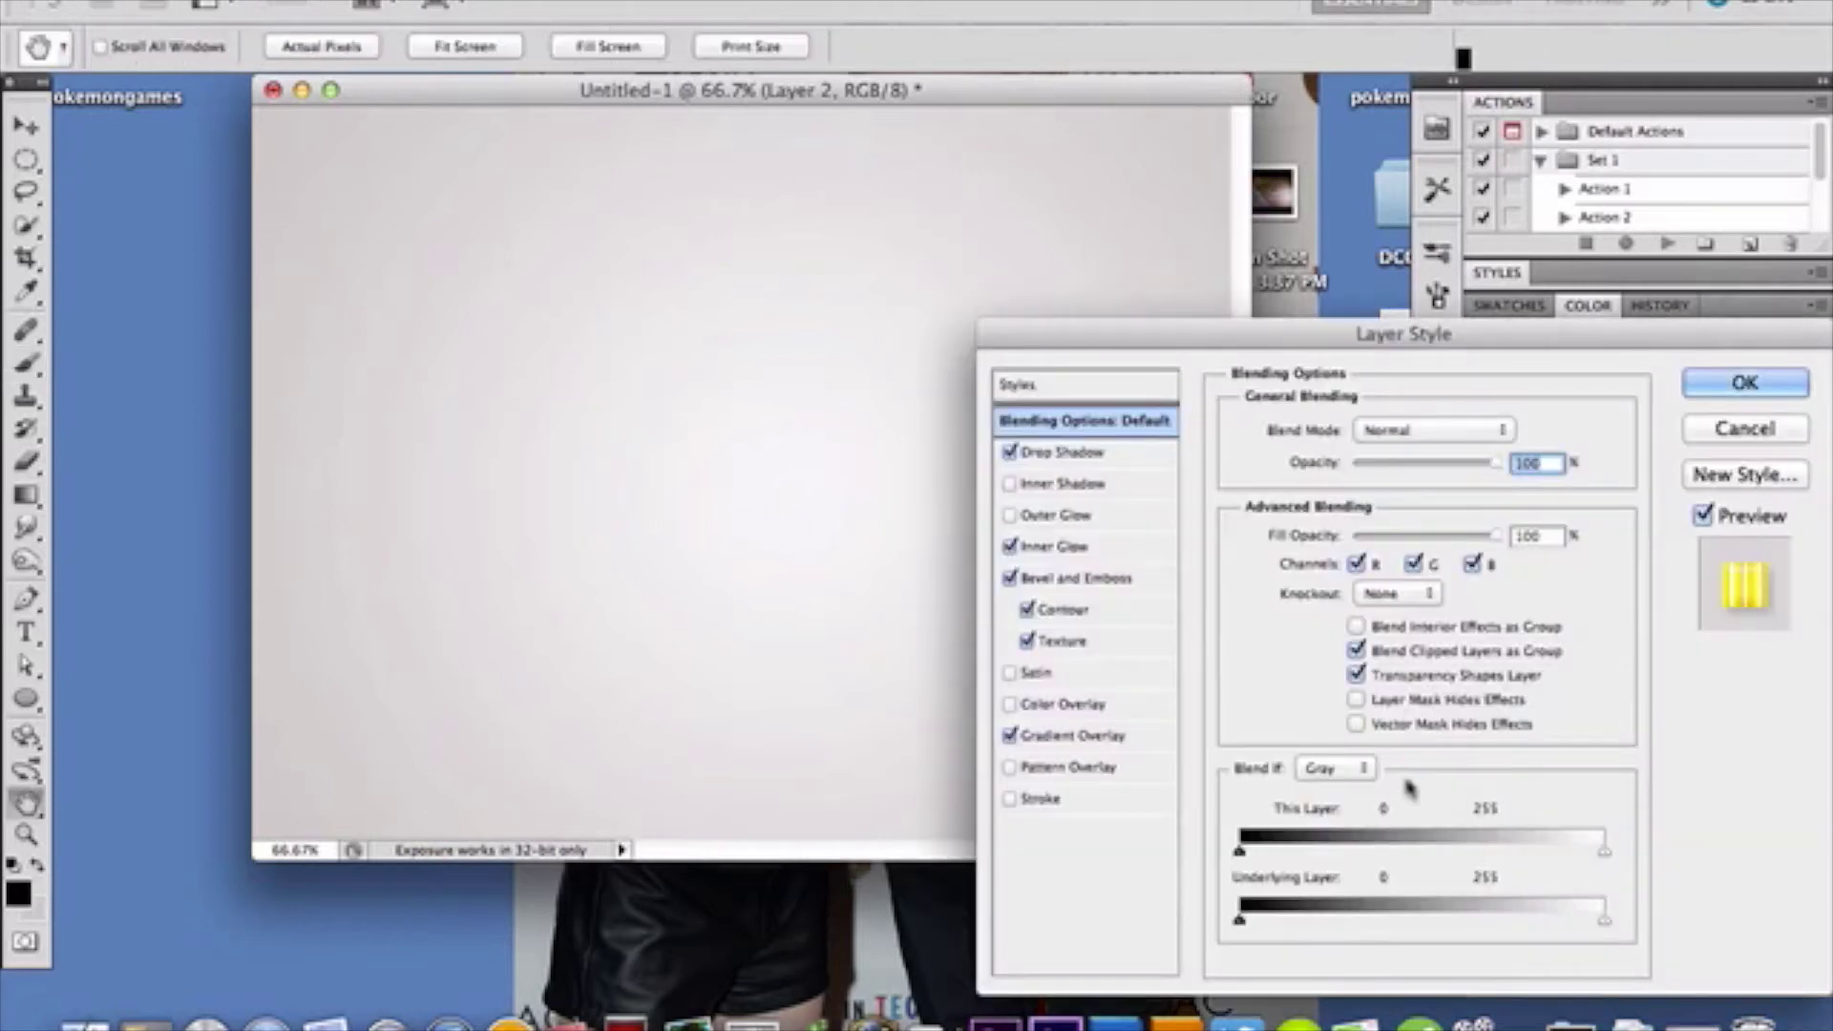
{"action": "left_click", "coordinate": [1743, 389]}
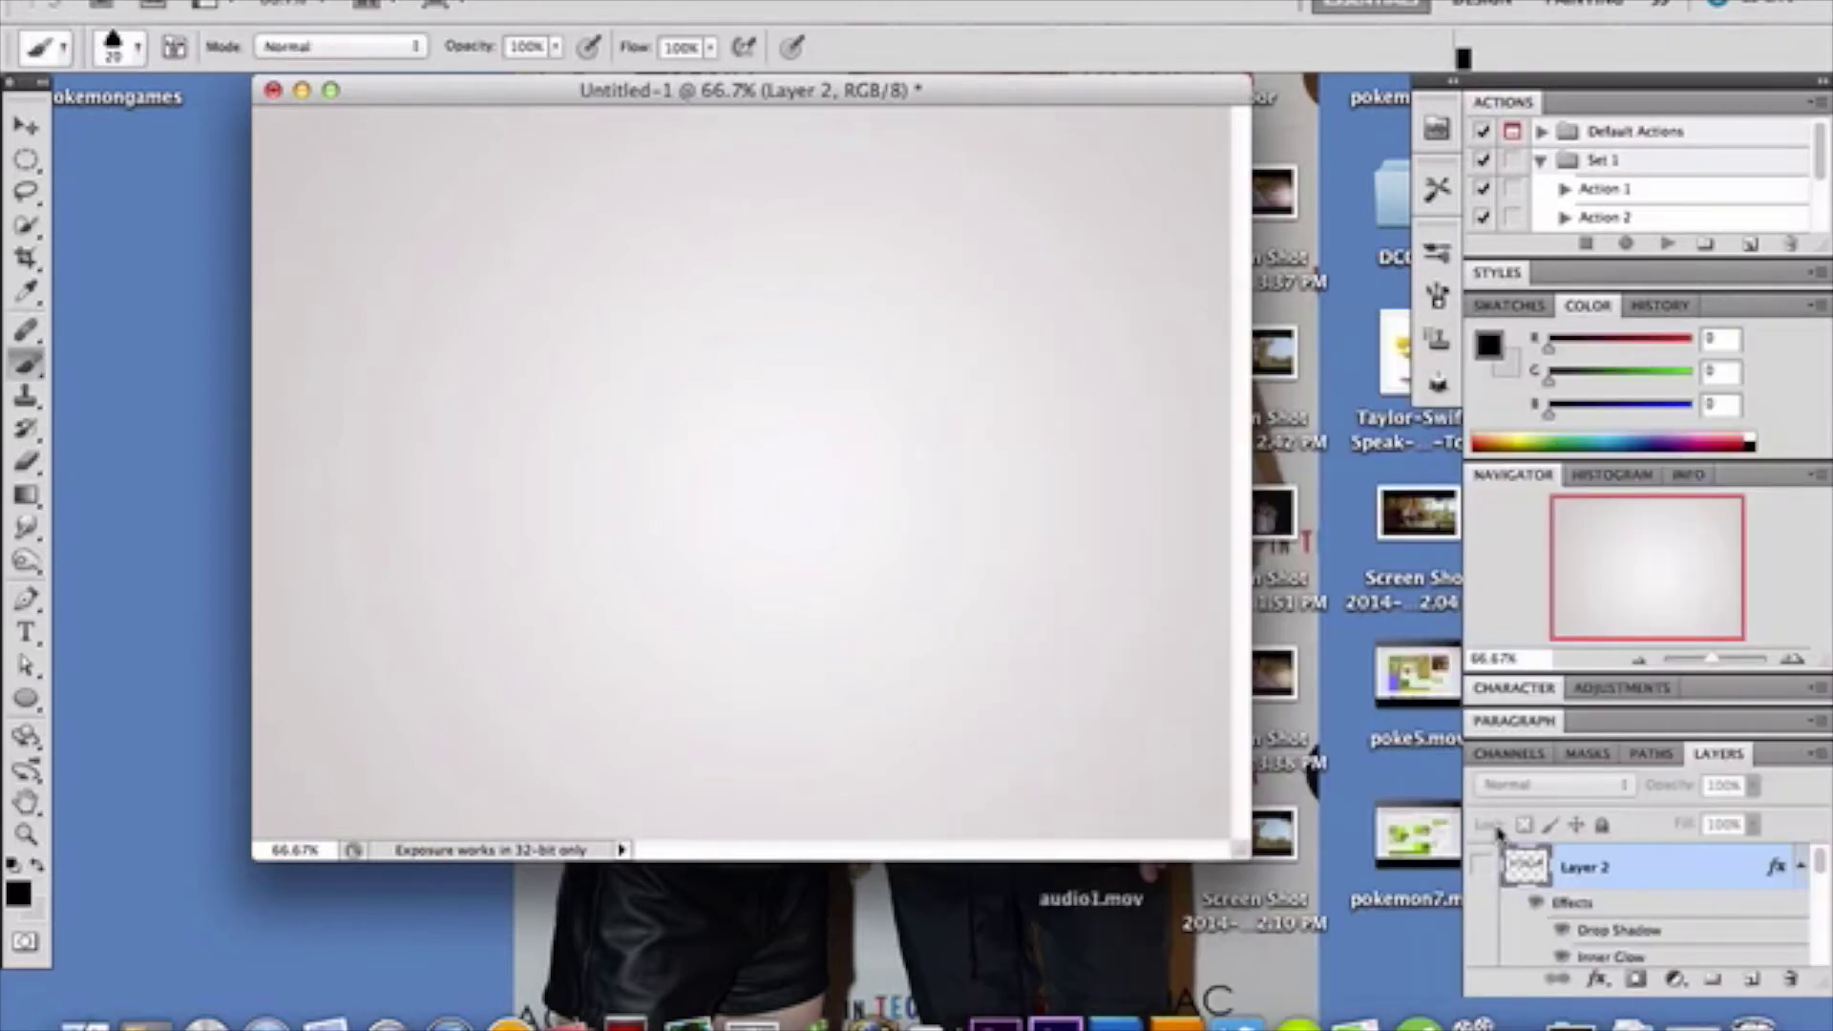
{"action": "double_click", "coordinate": [1642, 869]}
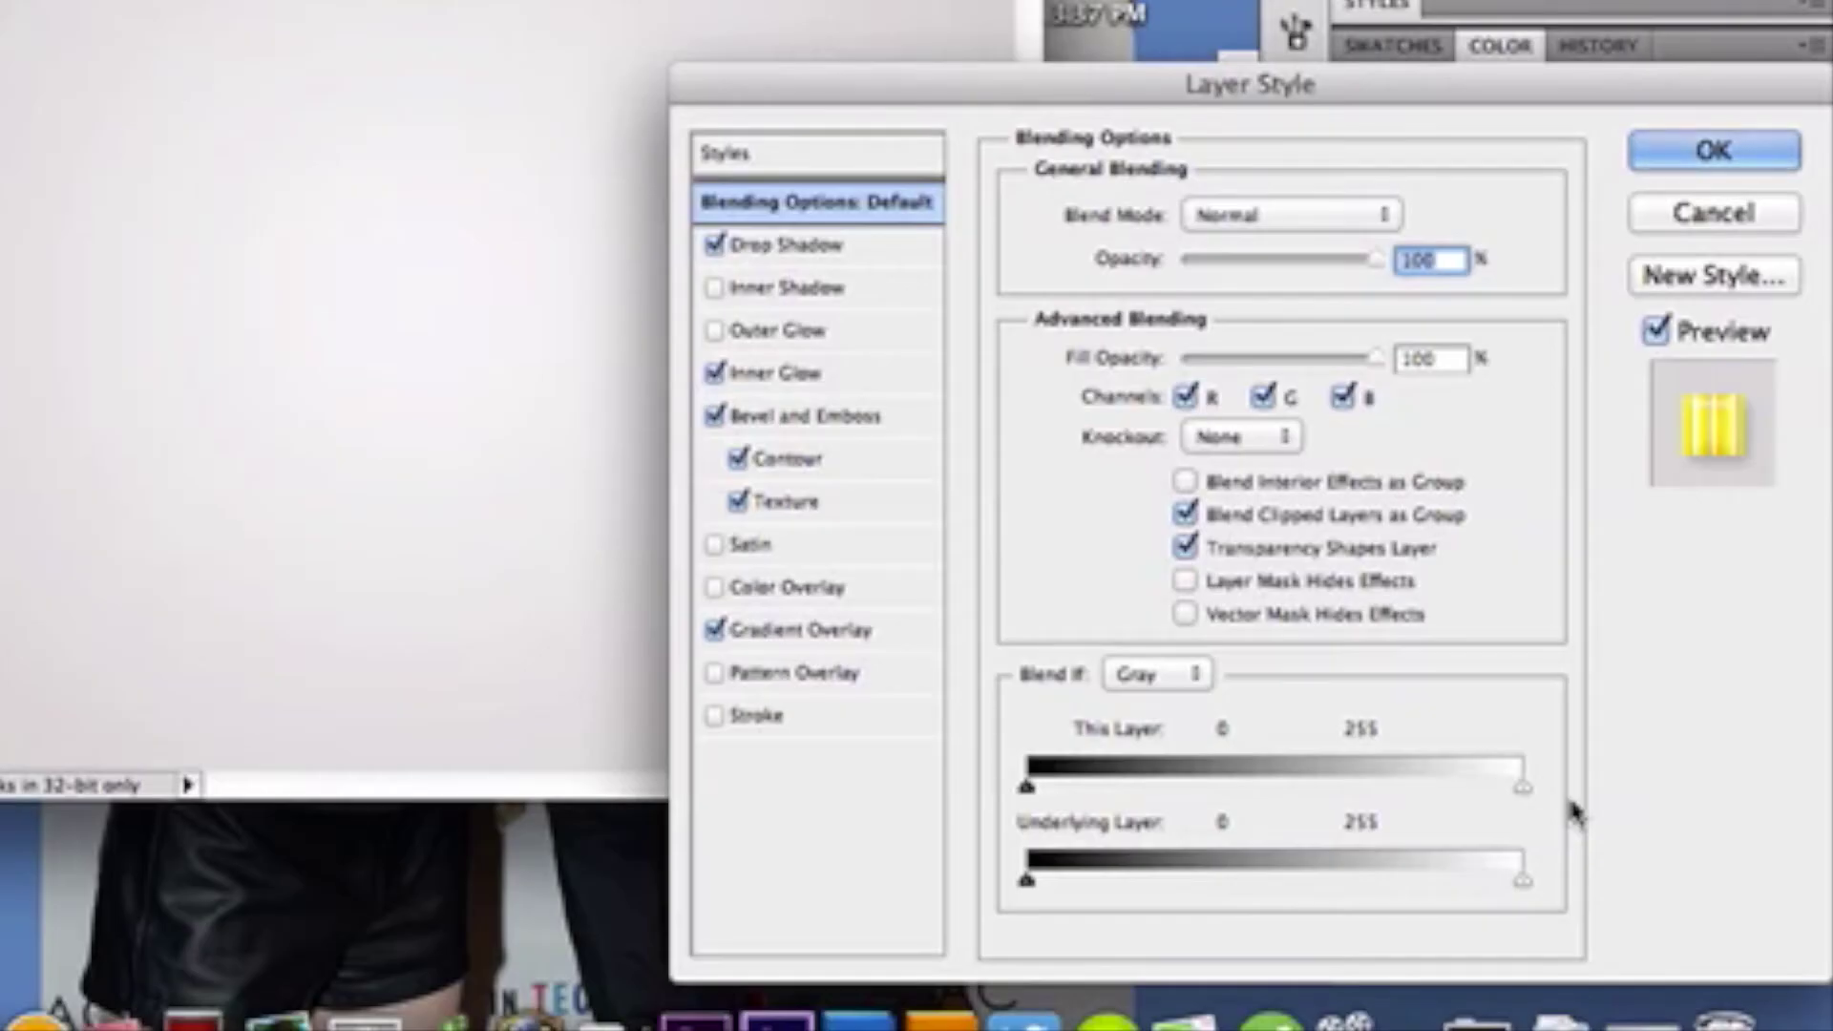
Review Layer 2's 20% Multiply drop shadow, 16 px Overlay inner glow, and bevel settings.
{"action": "left_click", "coordinate": [830, 256]}
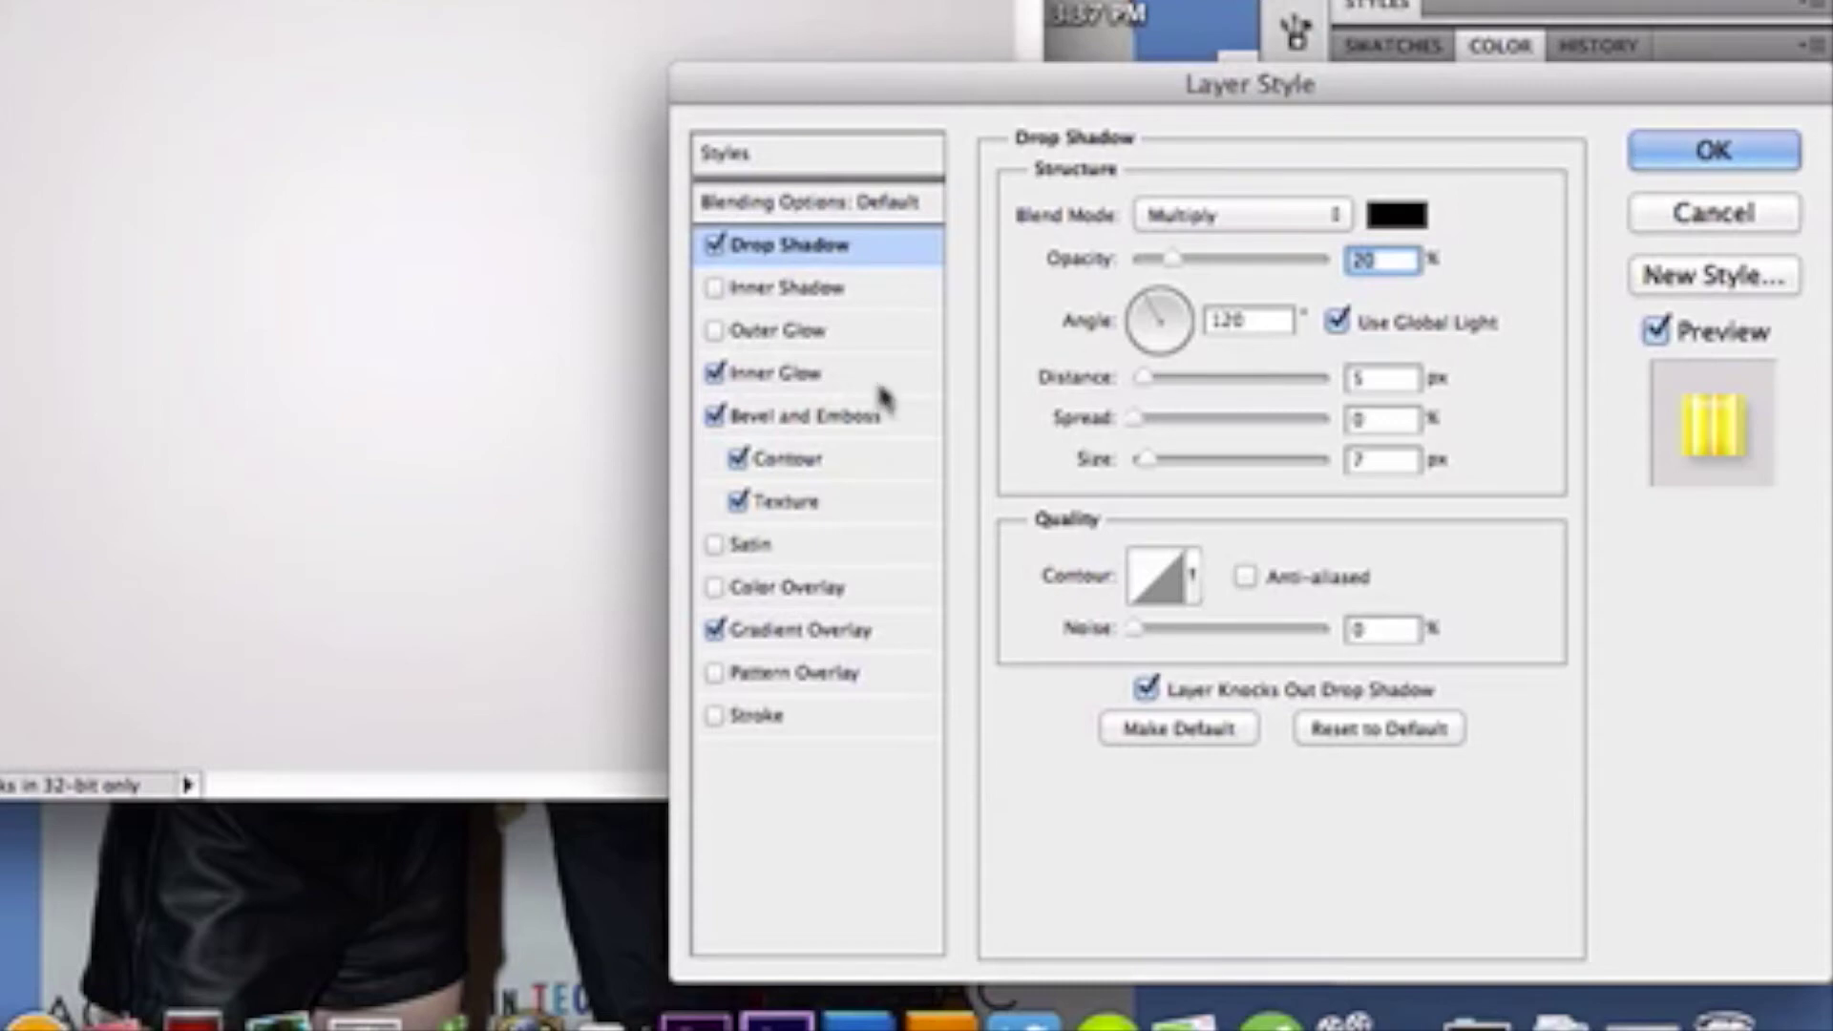
{"action": "left_click", "coordinate": [778, 372]}
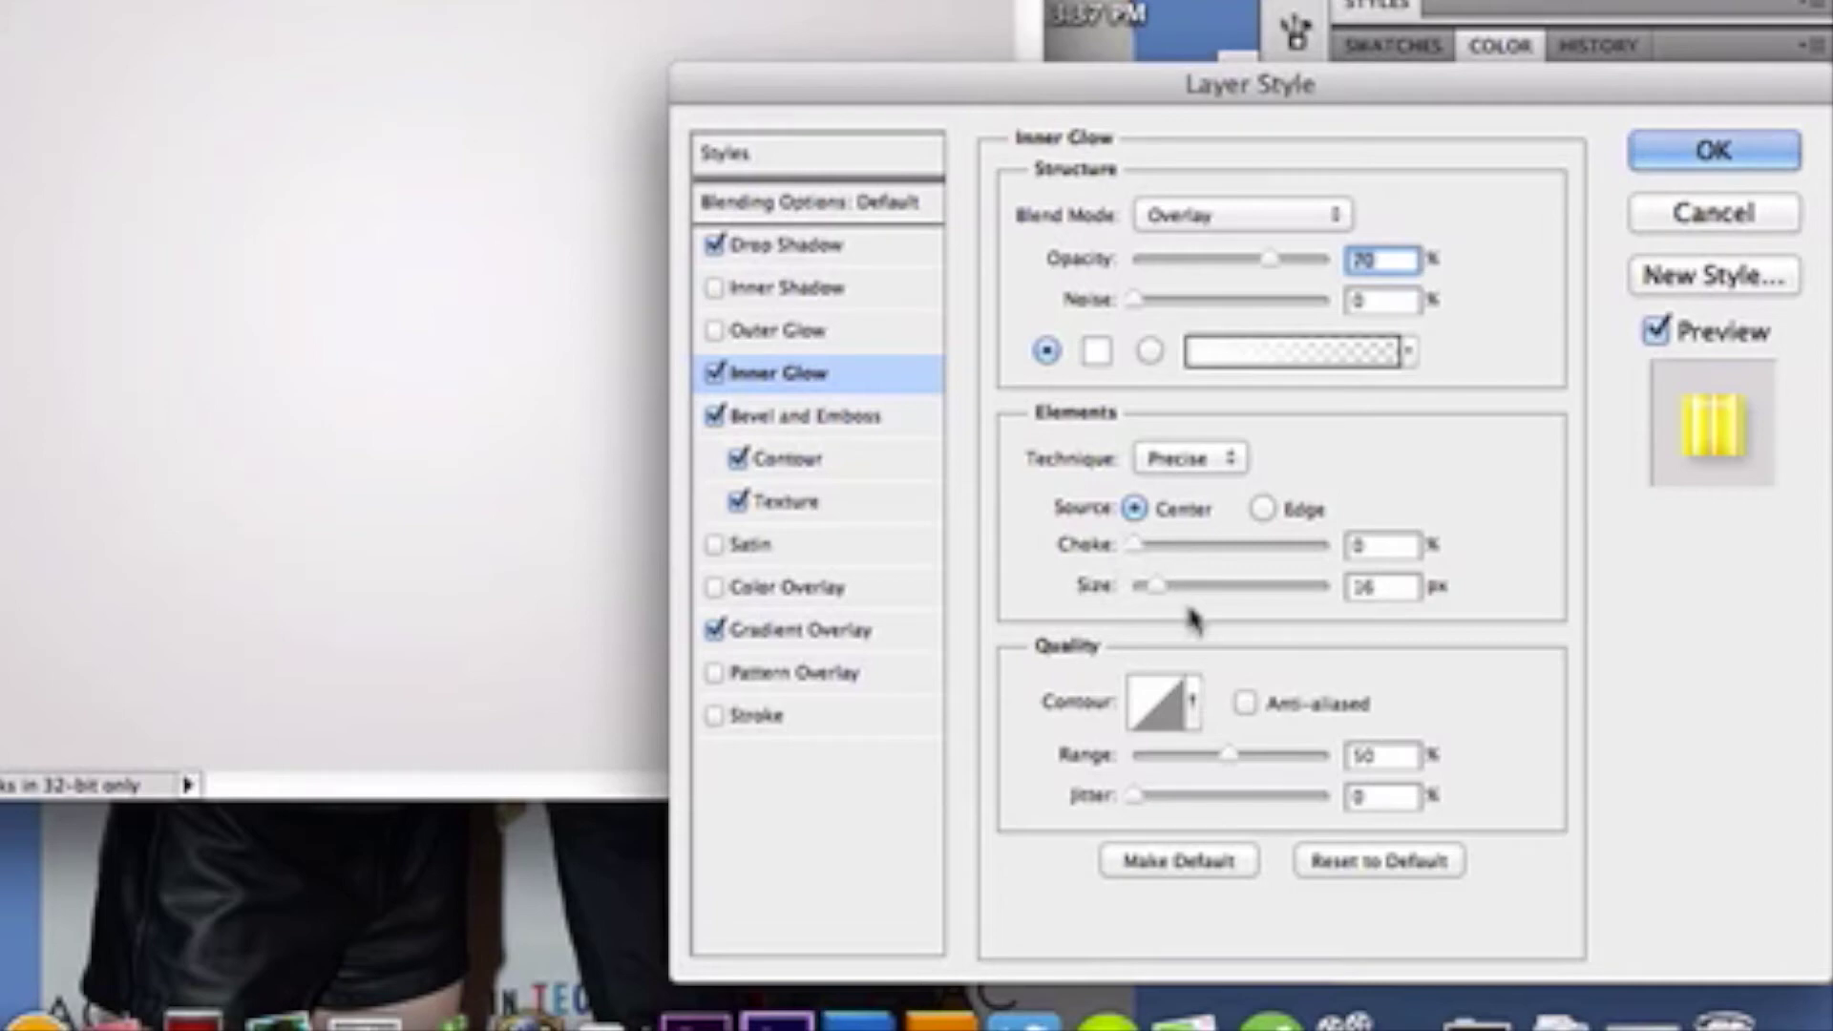
{"action": "left_click", "coordinate": [828, 428]}
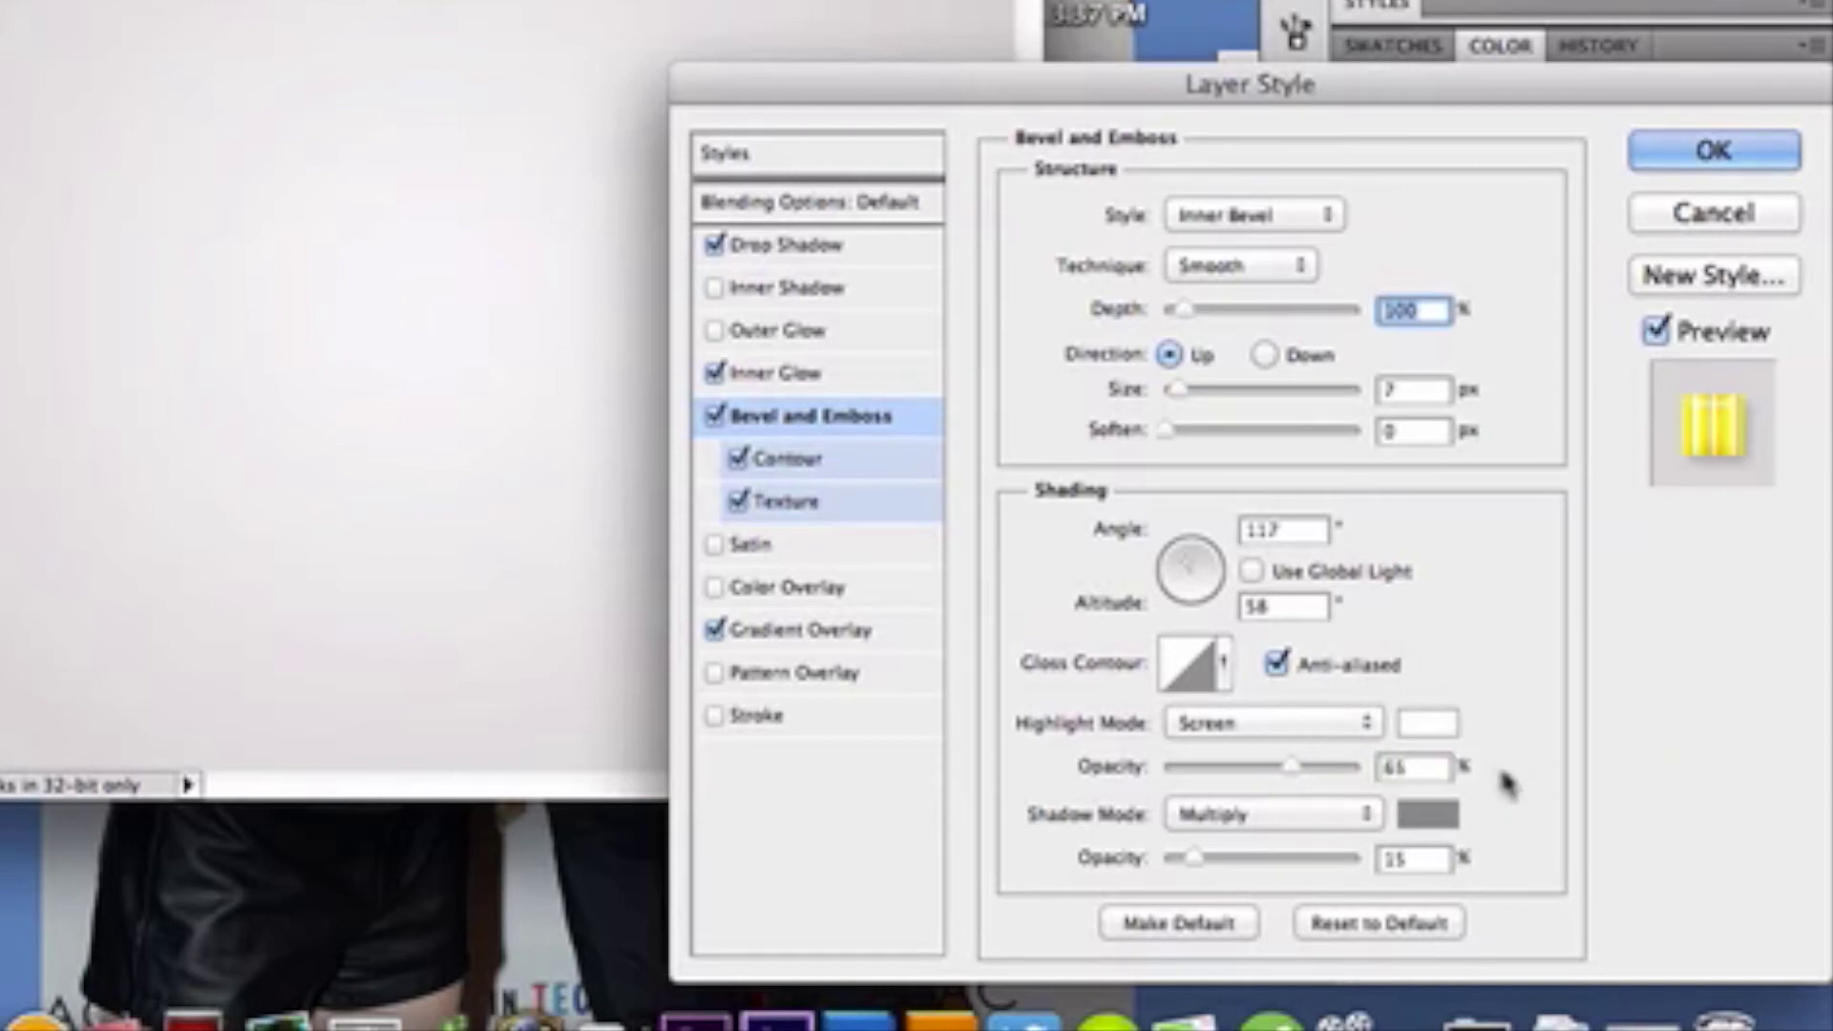
Keep the bevel shadow gray, then check the linear contour with anti-aliasing and 50% range.
{"action": "left_click", "coordinate": [1449, 819]}
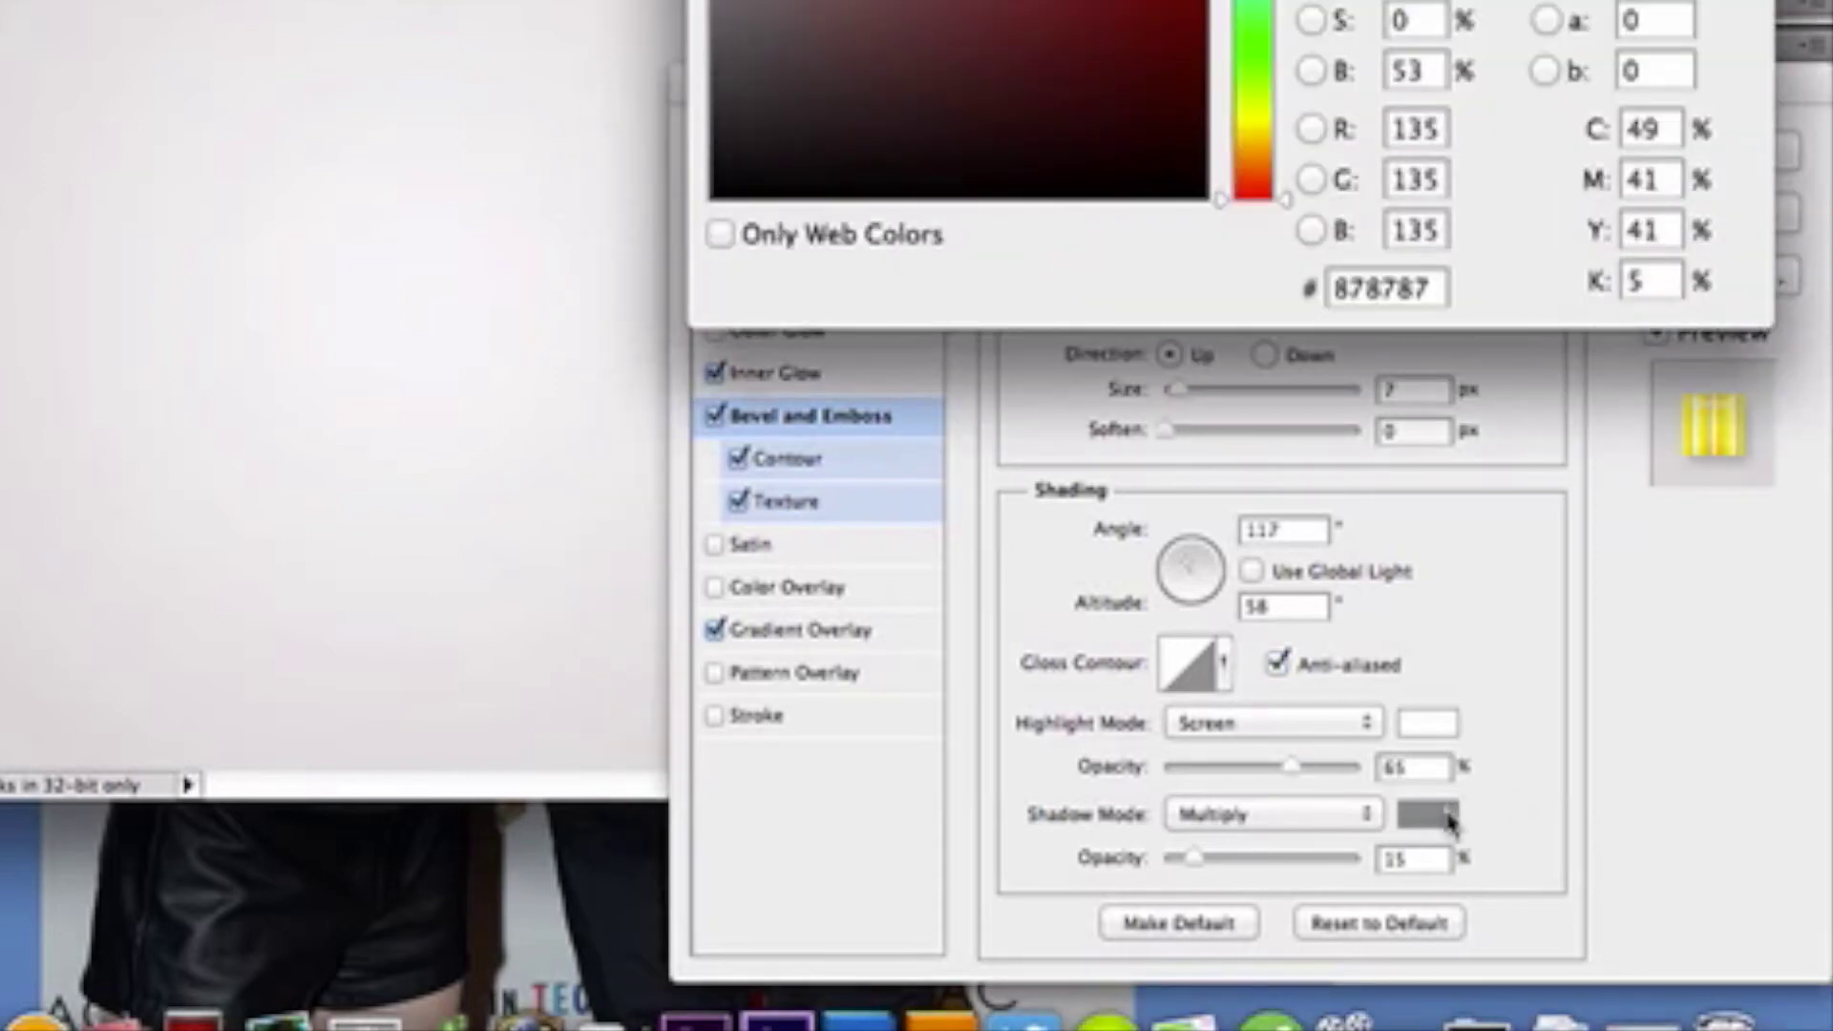
{"action": "key", "text": "Escape"}
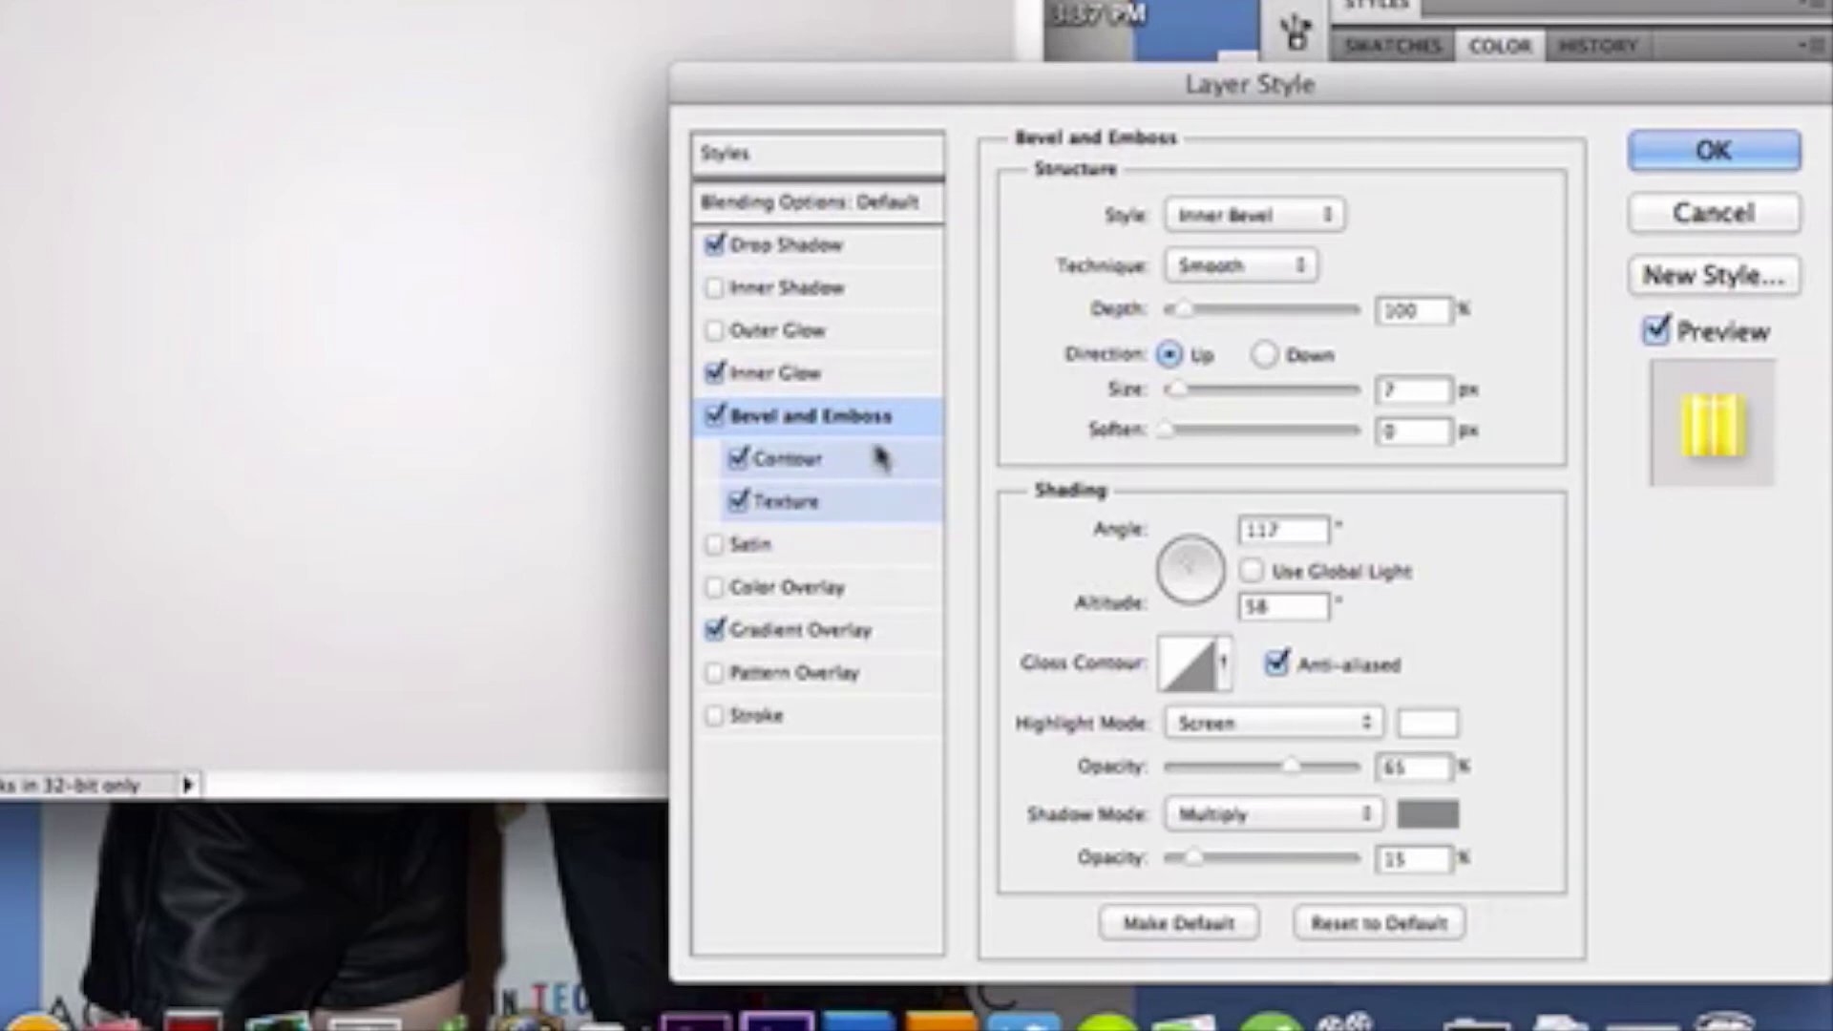
{"action": "left_click", "coordinate": [796, 459]}
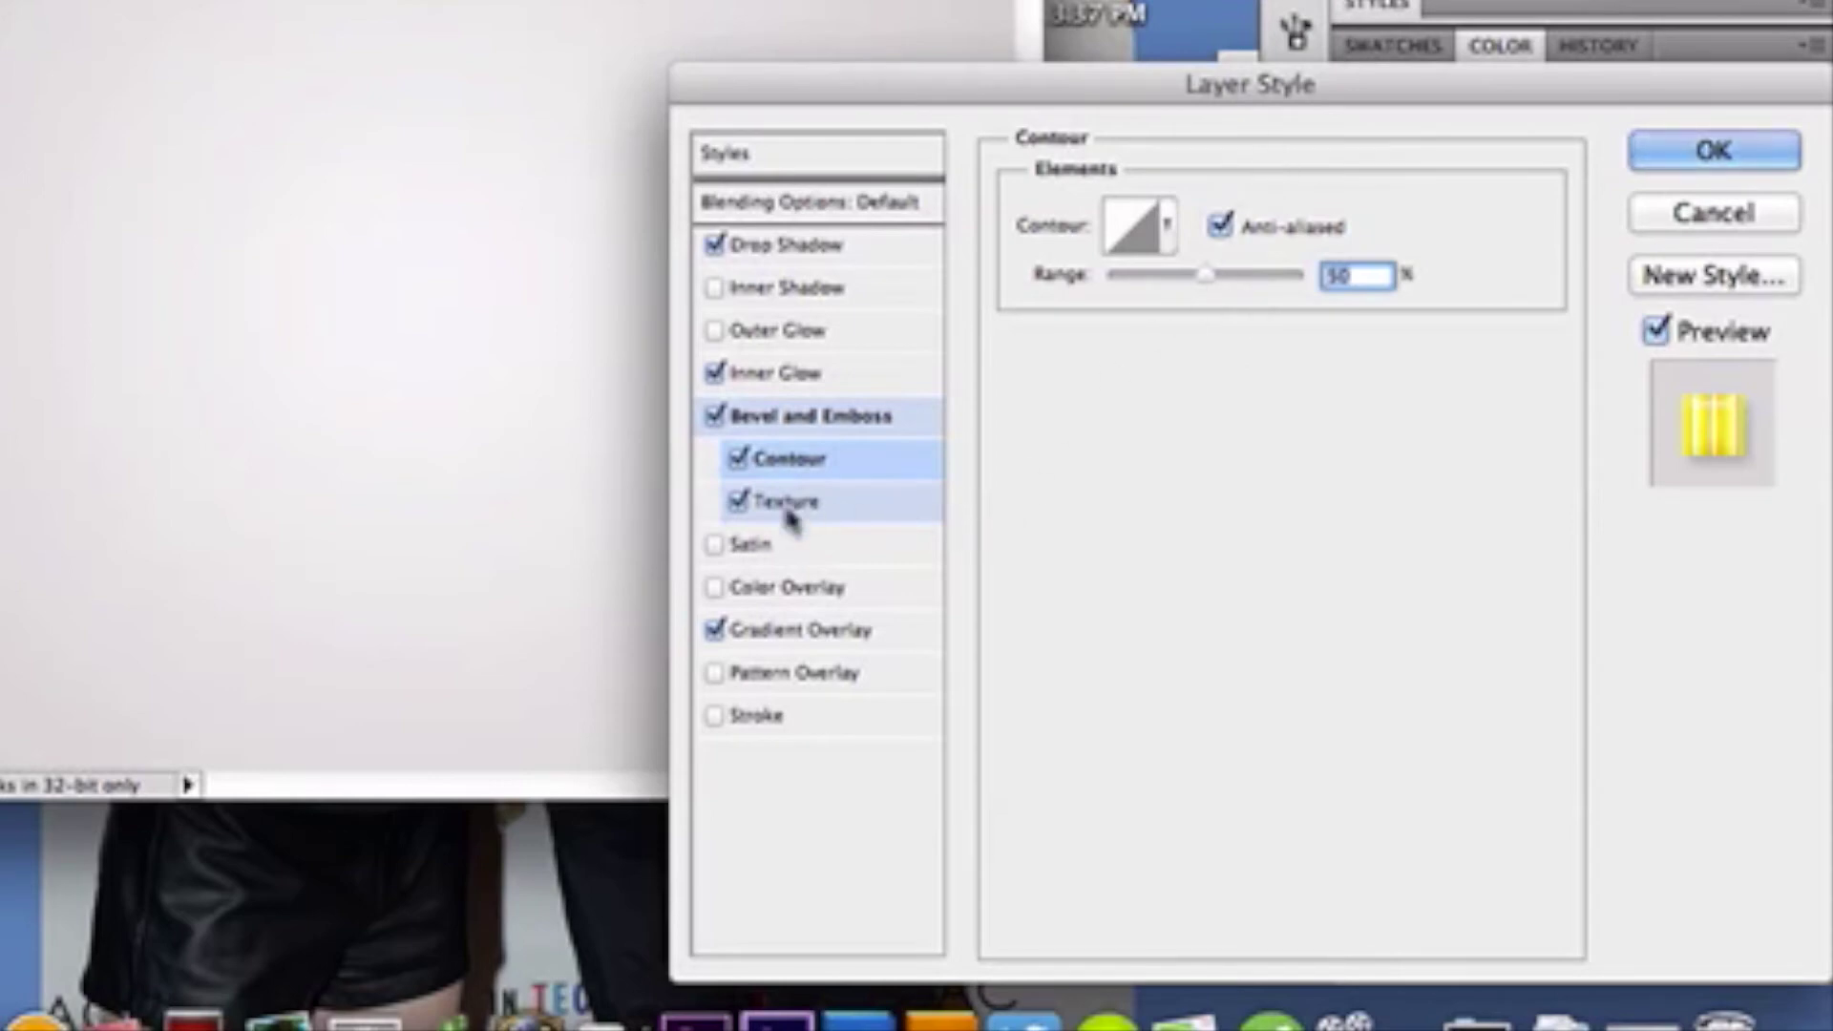
{"action": "left_click", "coordinate": [837, 518]}
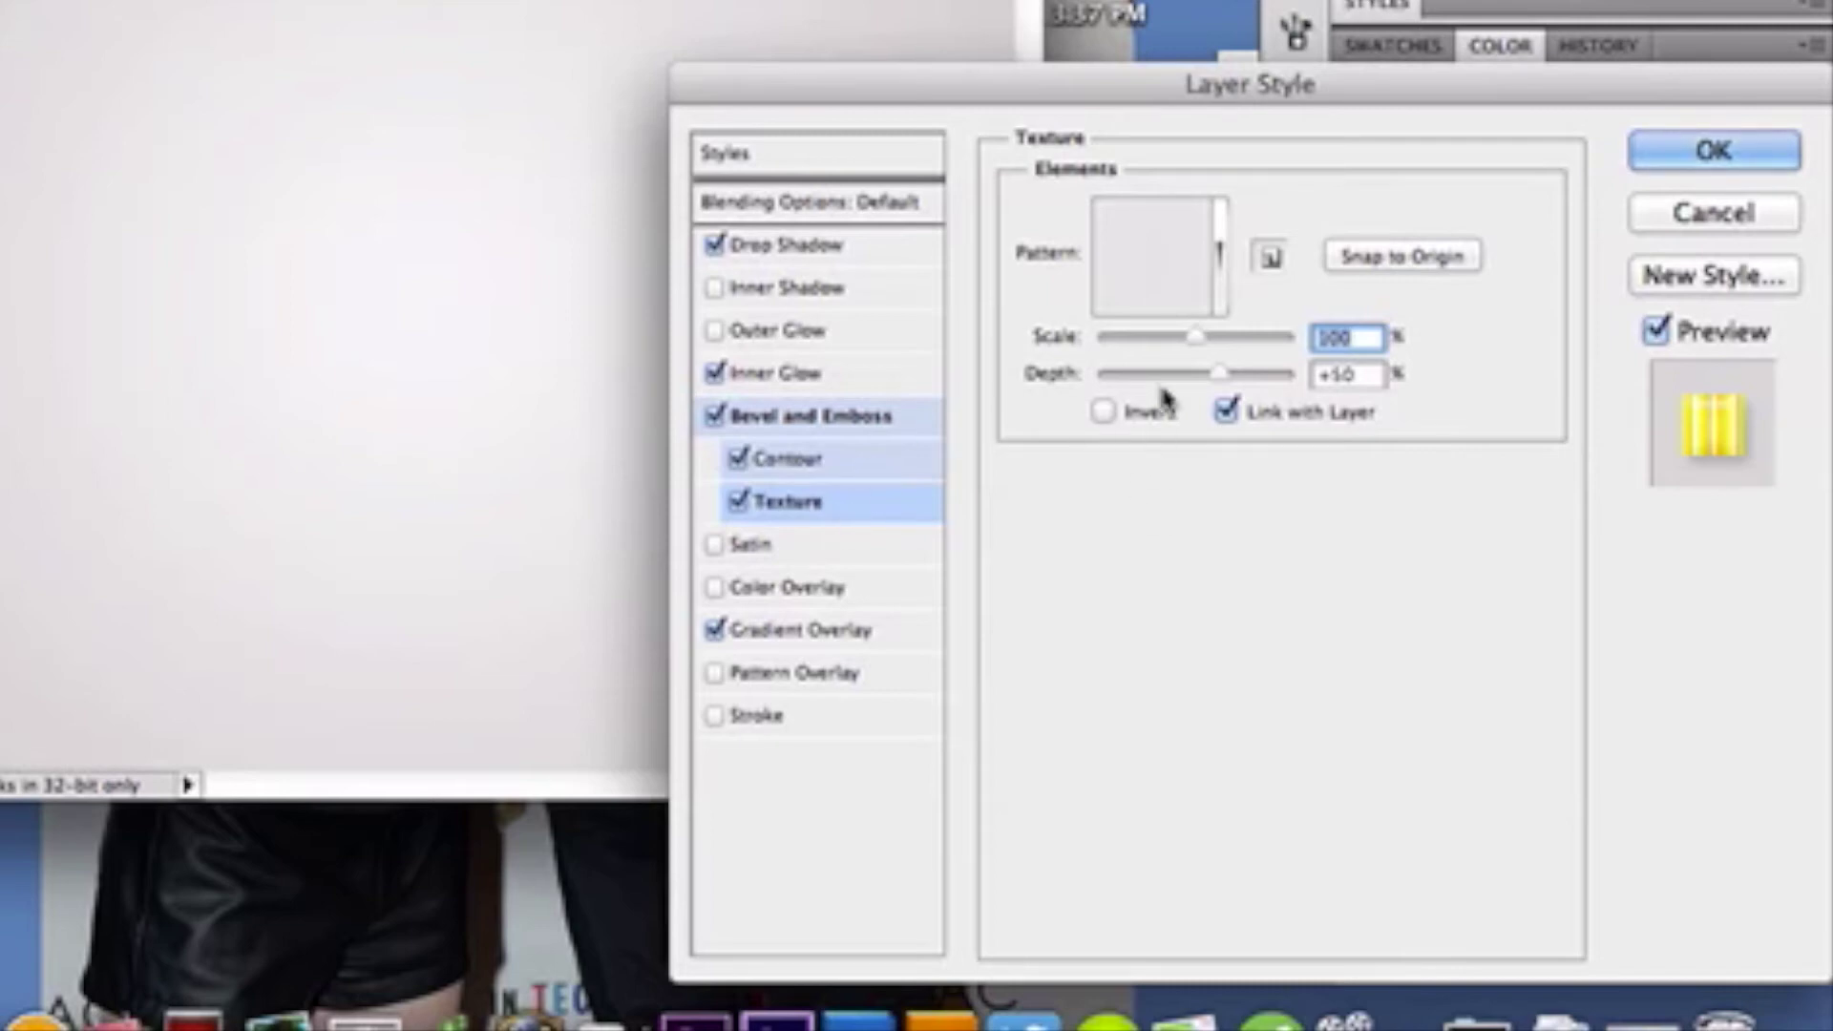
Set the bevel texture to the pale last pattern, keeping 100% scale and +50 depth.
{"action": "left_click", "coordinate": [1176, 278]}
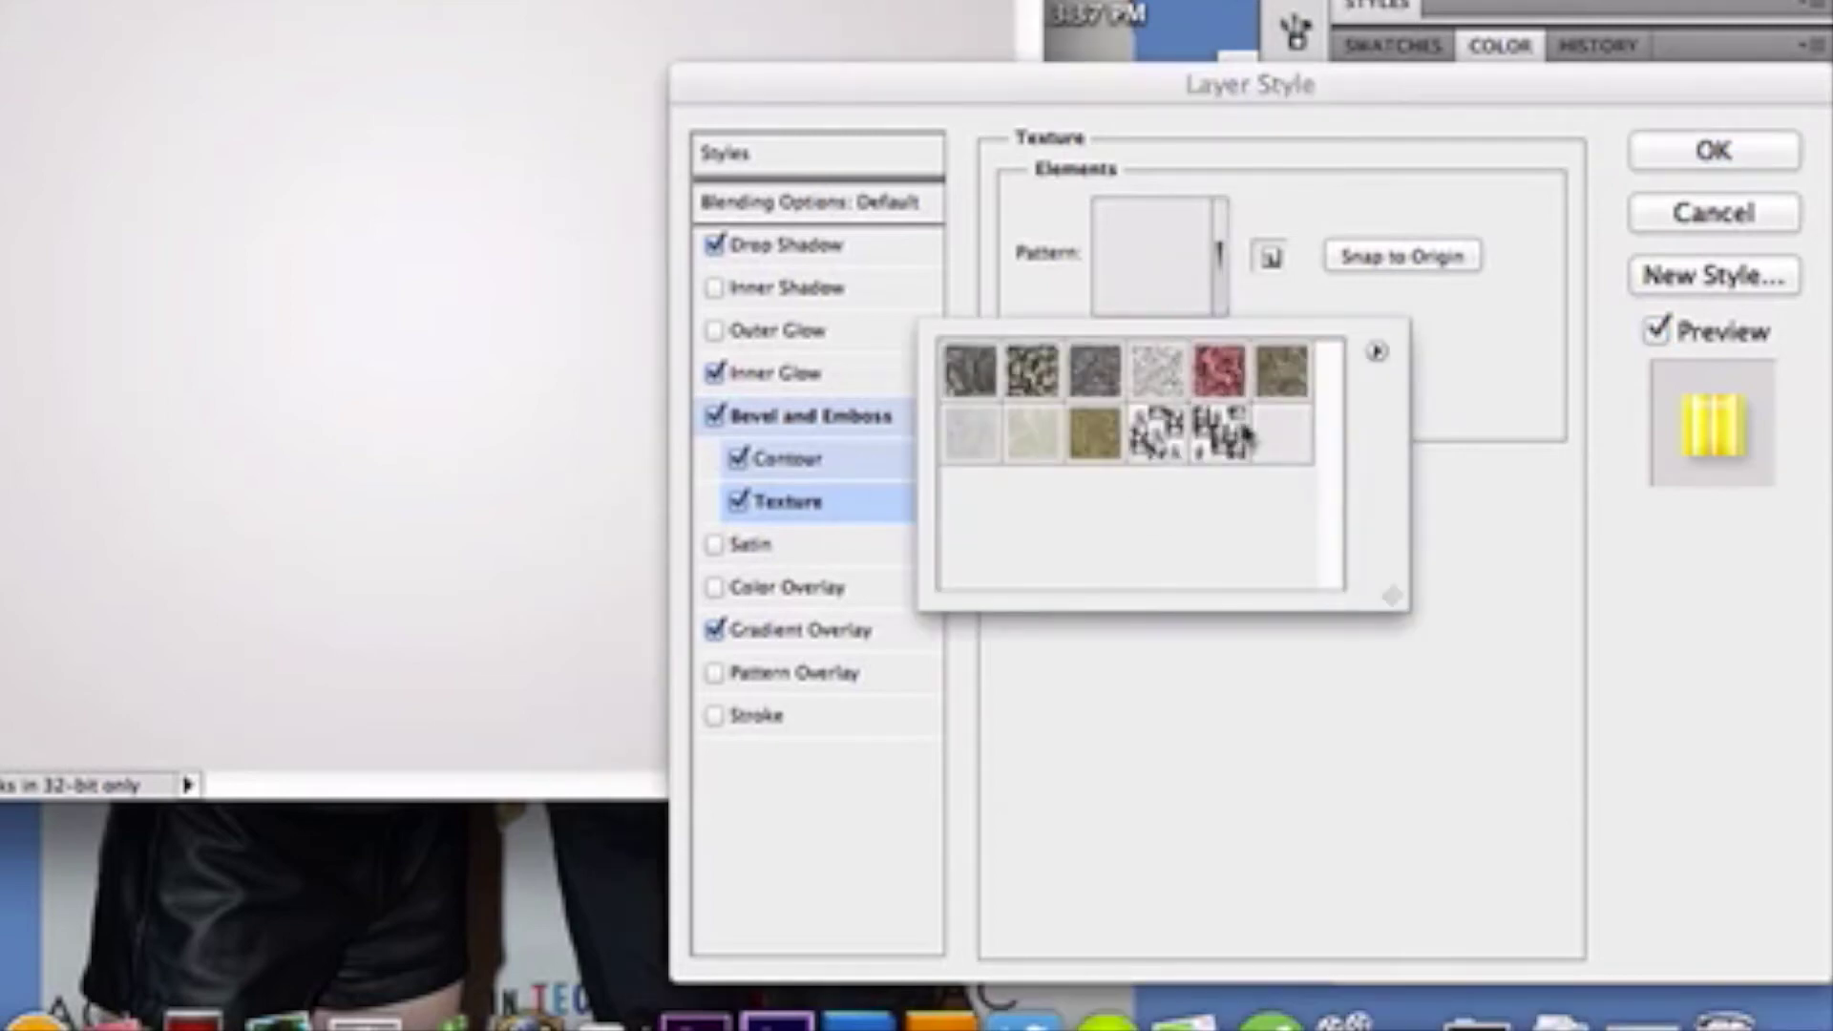
{"action": "left_click", "coordinate": [1277, 455]}
{"action": "left_click", "coordinate": [1229, 305]}
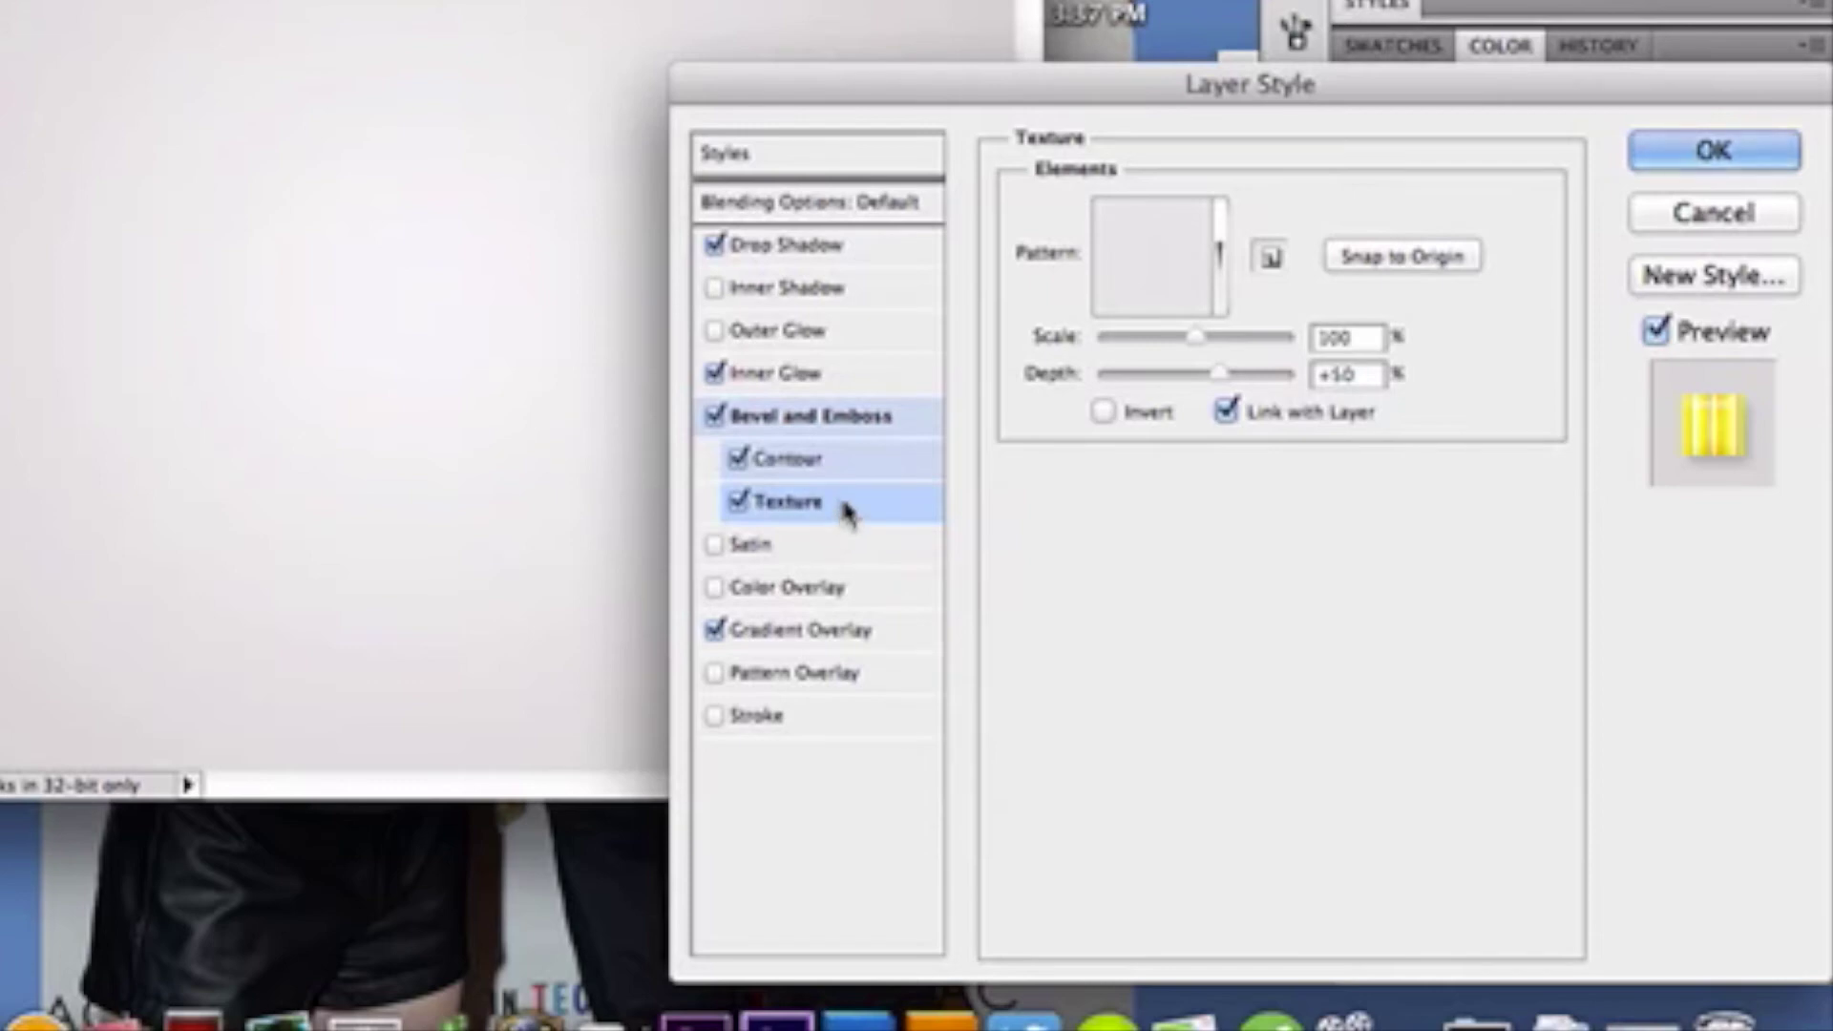
Give Layer 2 a reflected striped yellow, orange and white gradient overlay and apply the style.
{"action": "left_click", "coordinate": [804, 631]}
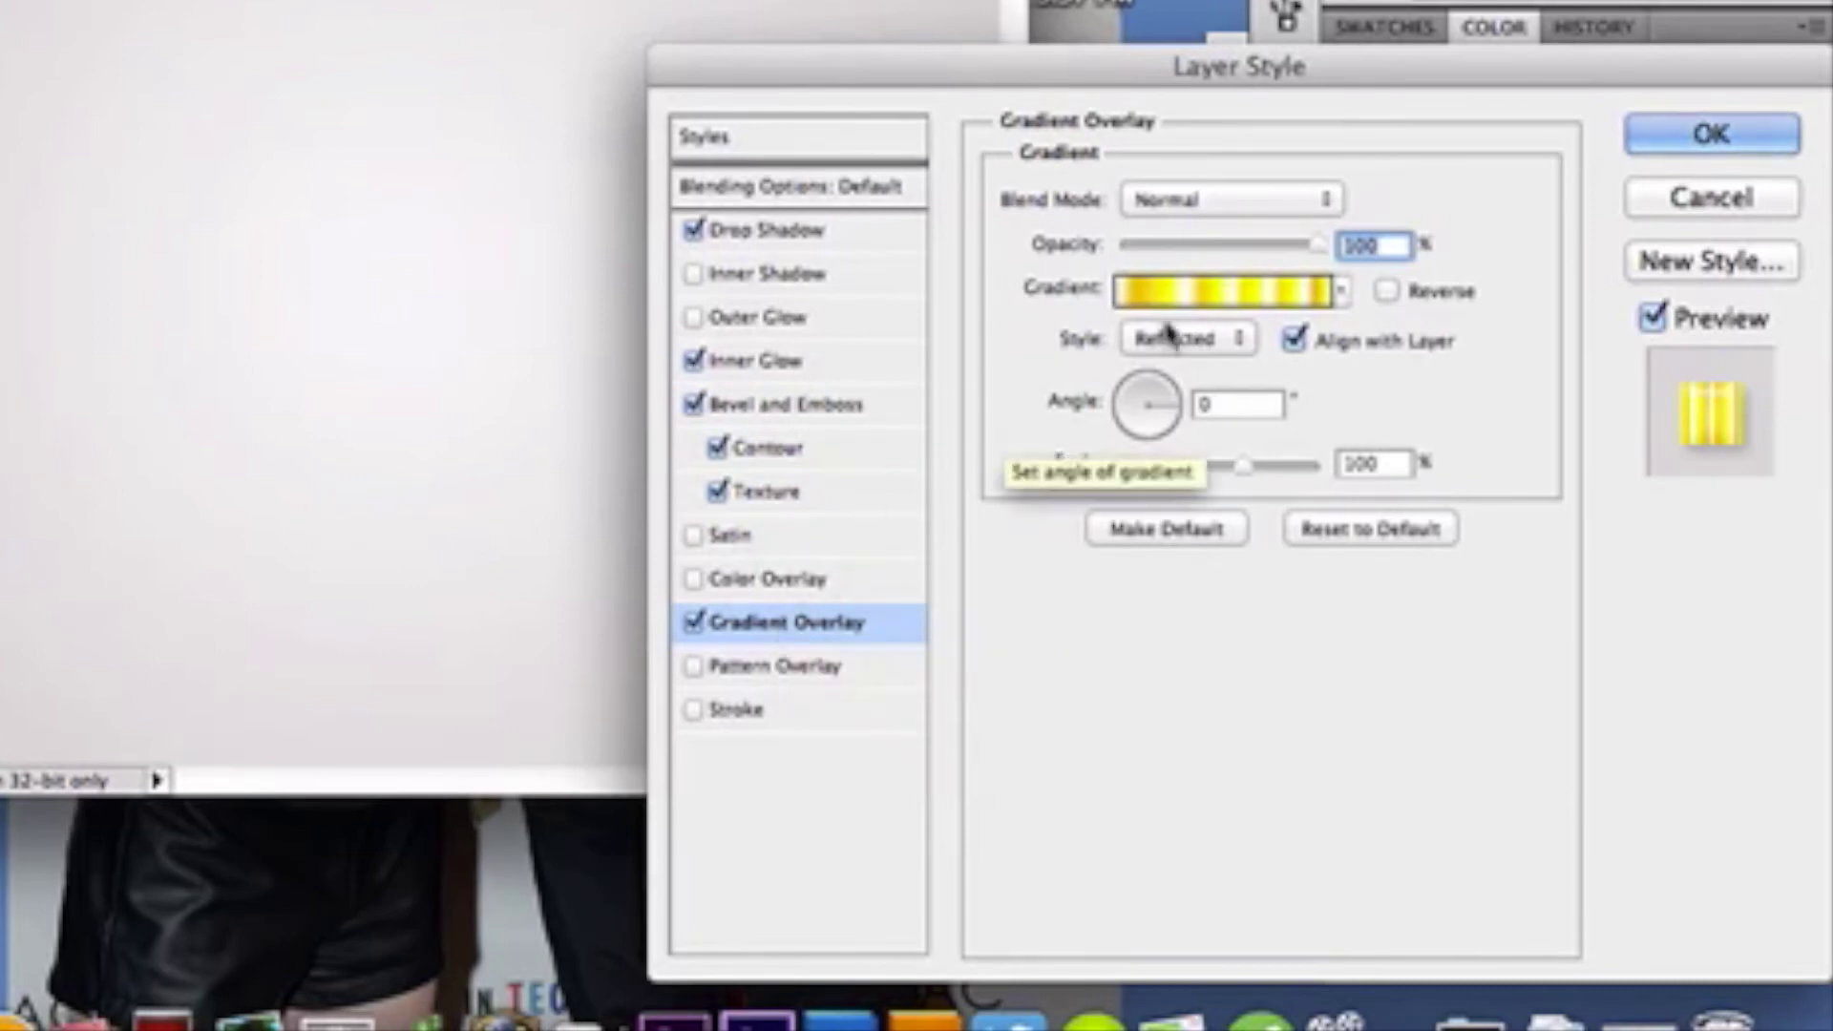
{"action": "left_click", "coordinate": [1185, 294]}
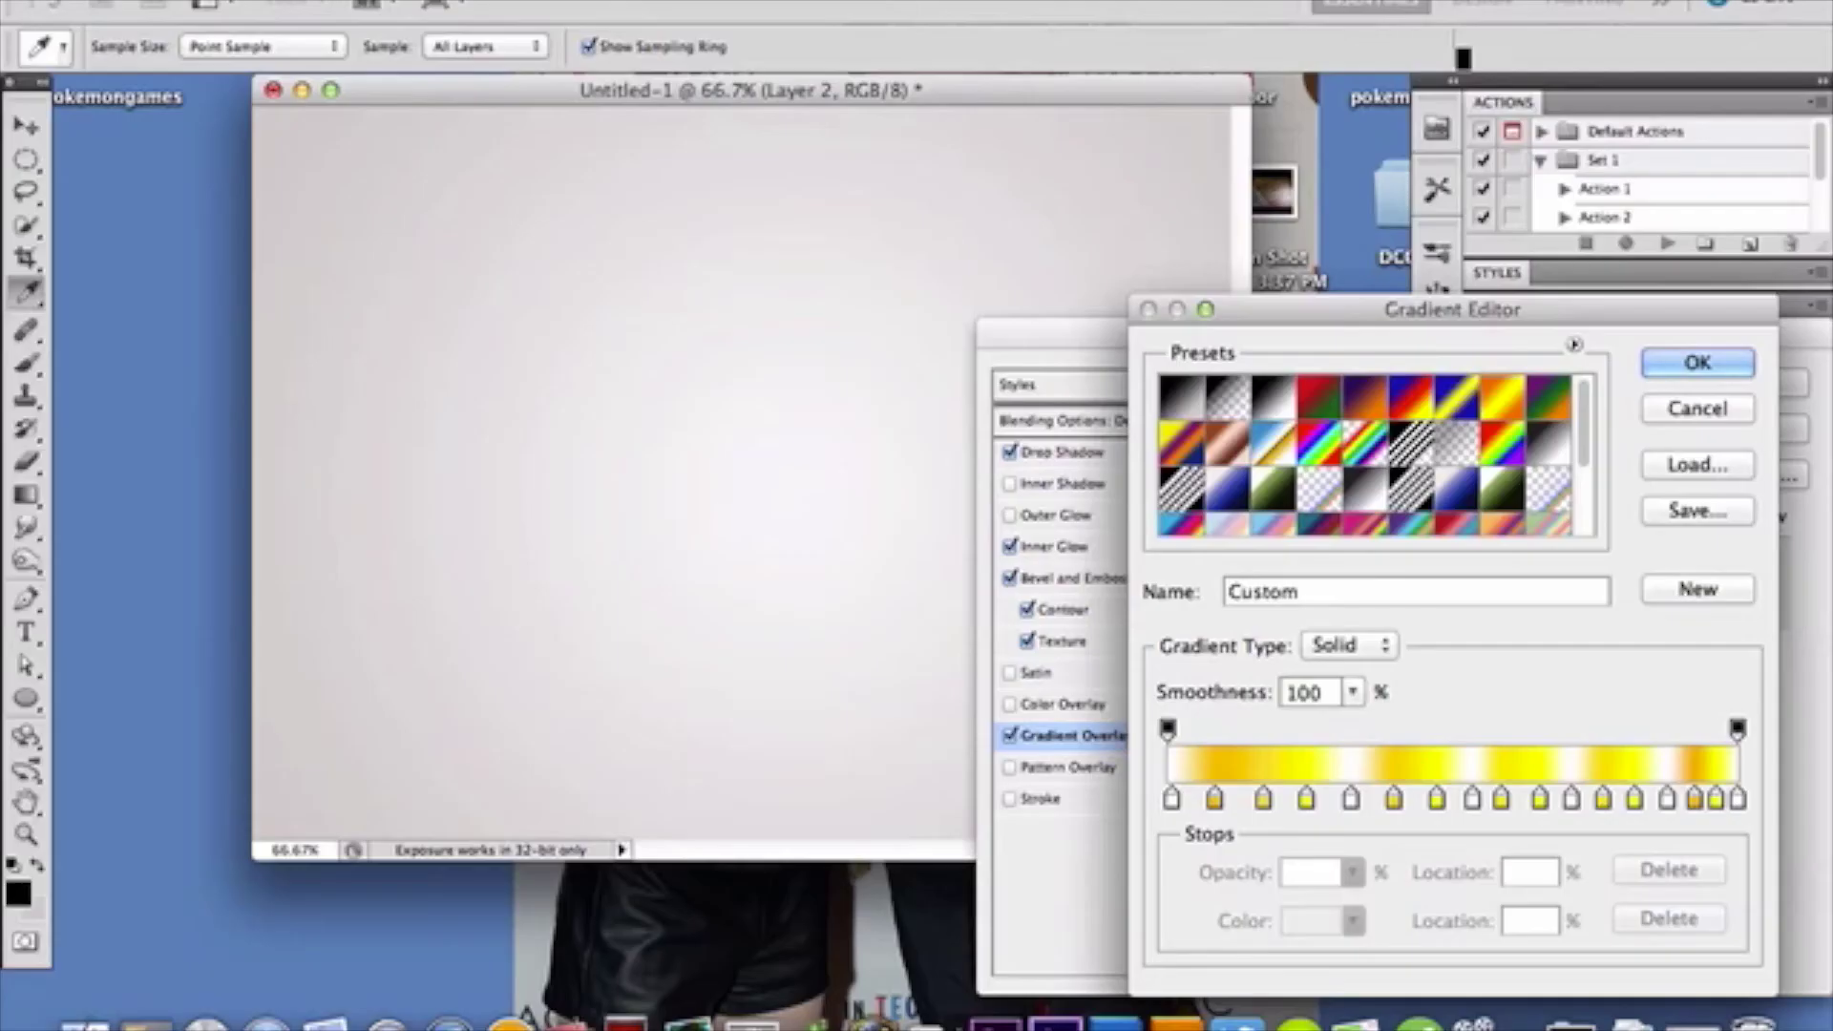
{"action": "key", "text": "Return"}
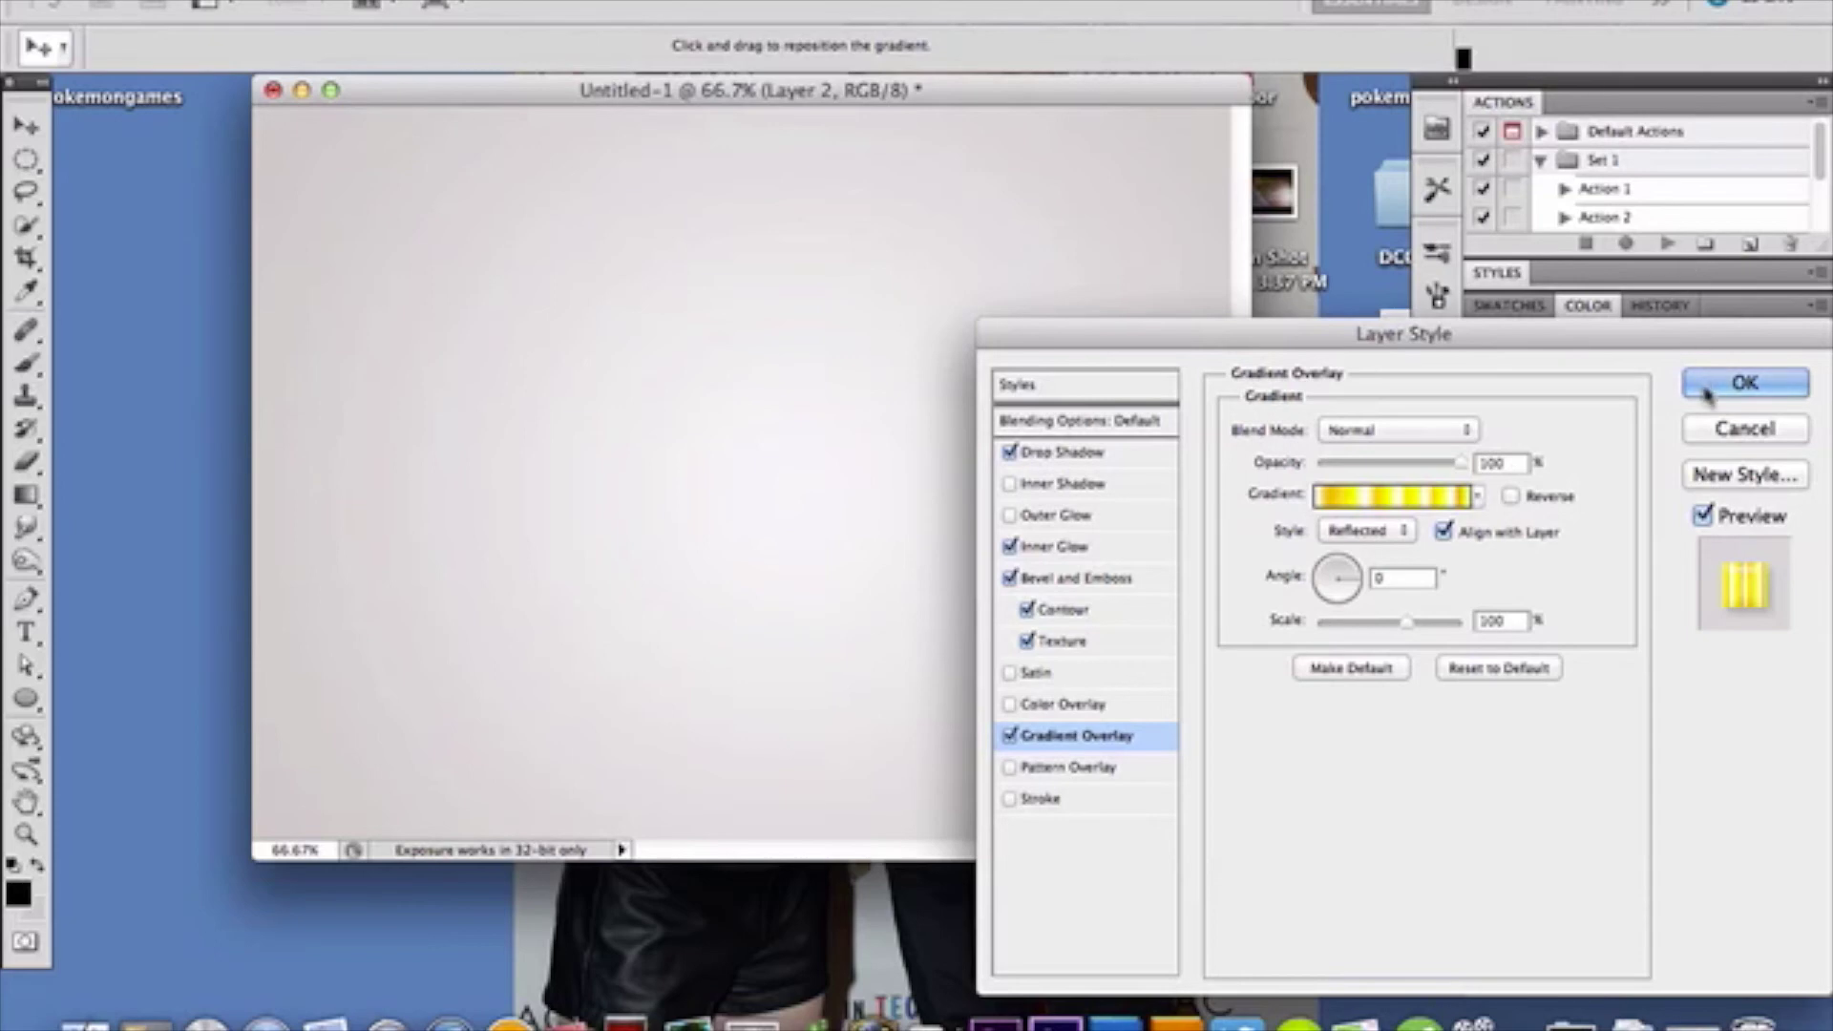
{"action": "left_click", "coordinate": [1744, 383]}
Show Layer 2's candy-corn JAZZED lettering and reopen its Layer Style settings.
{"action": "left_click", "coordinate": [1481, 867]}
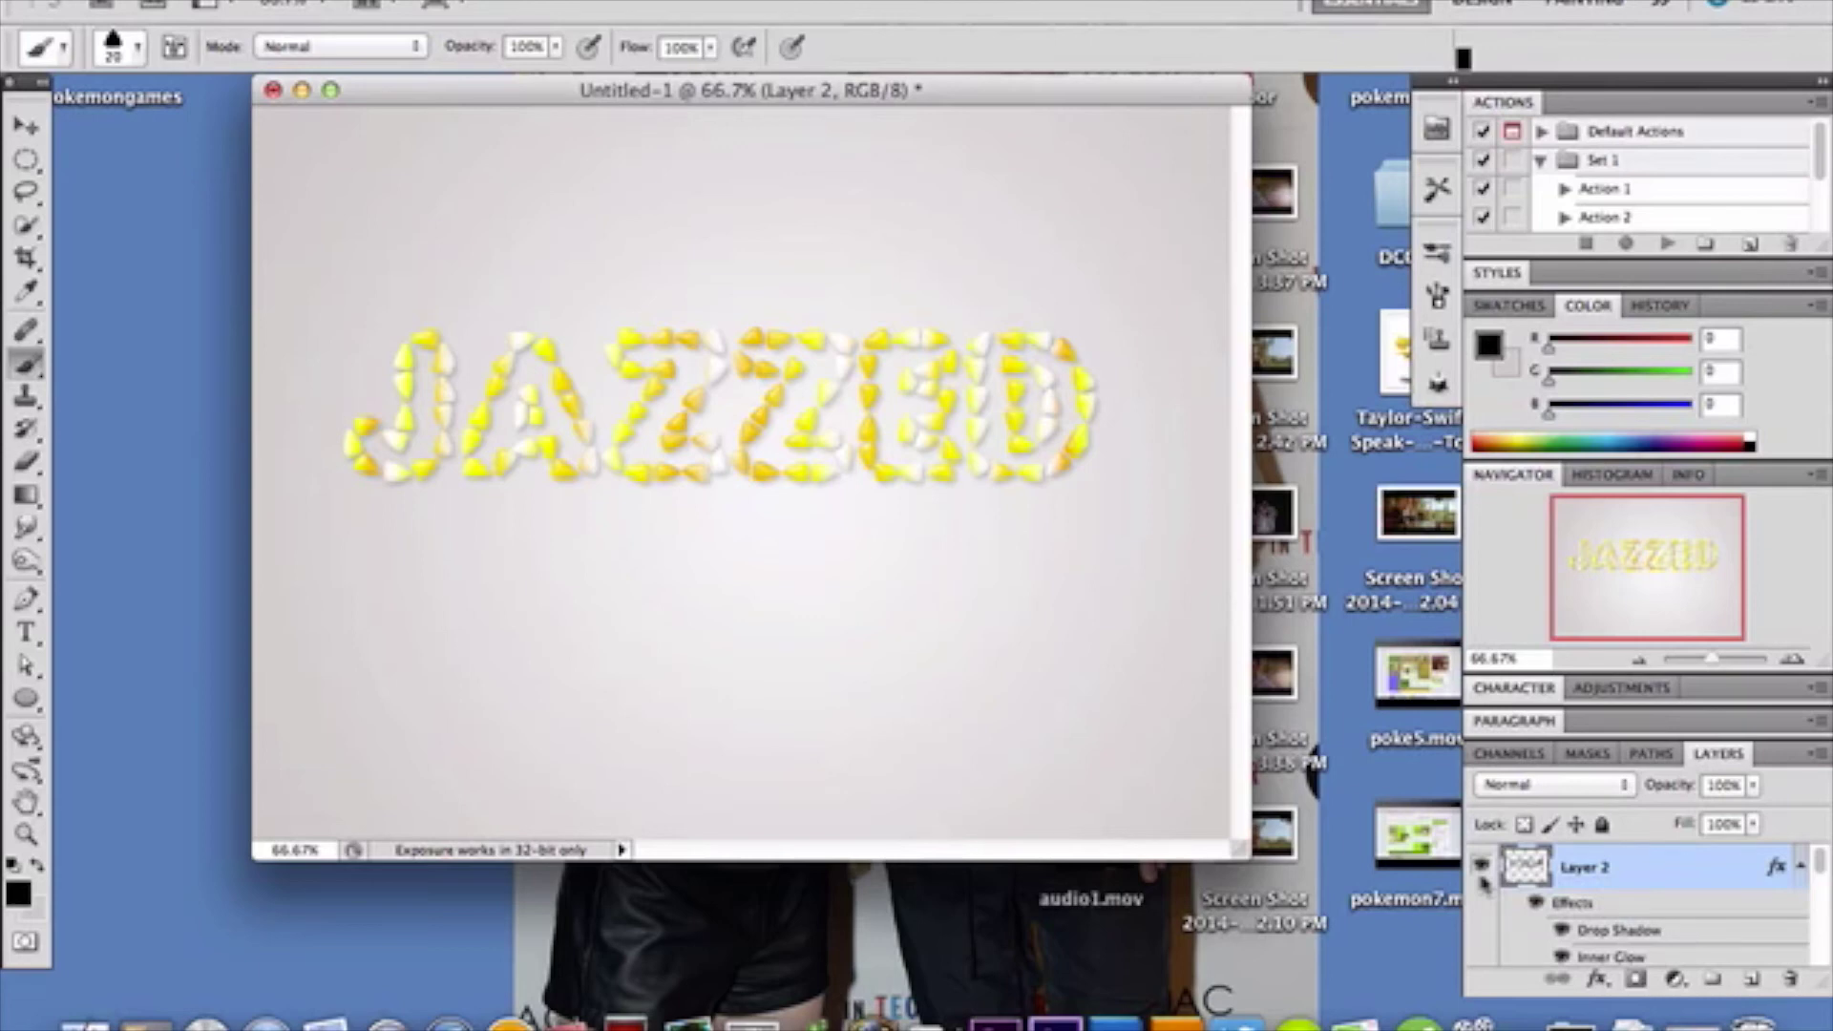
{"action": "double_click", "coordinate": [1680, 880]}
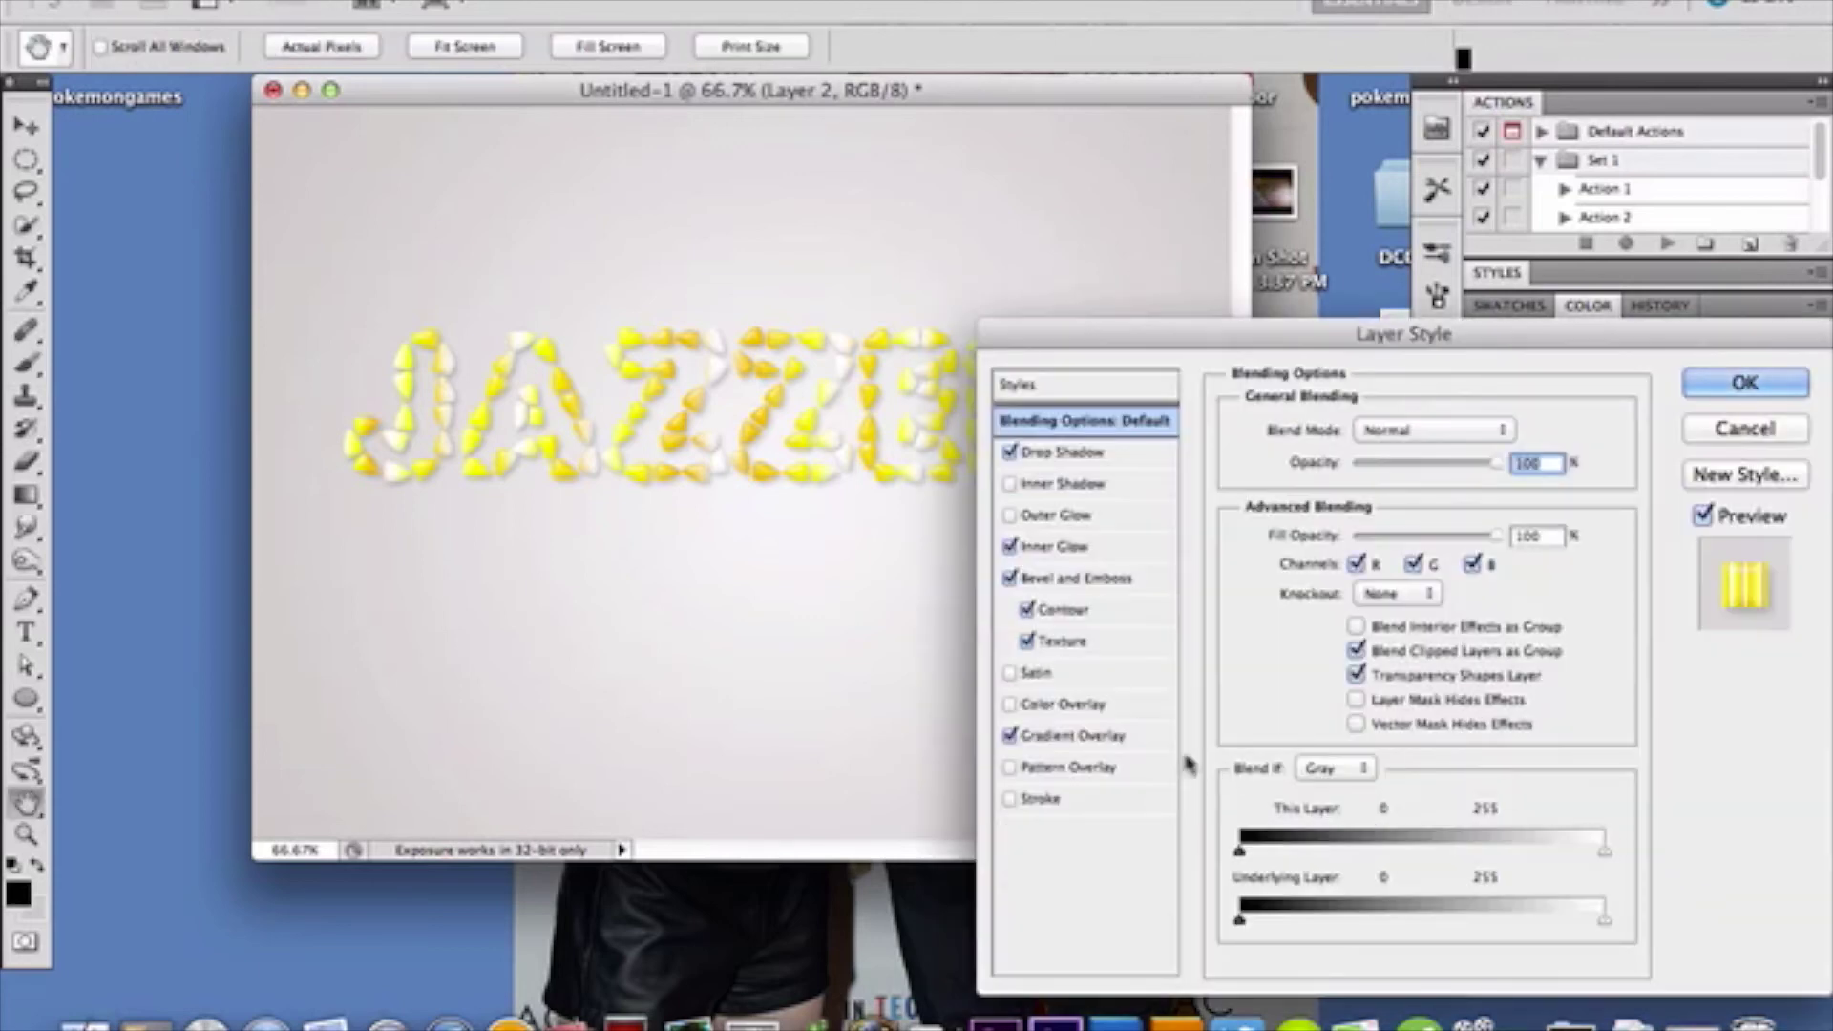
{"action": "left_click", "coordinate": [1131, 736]}
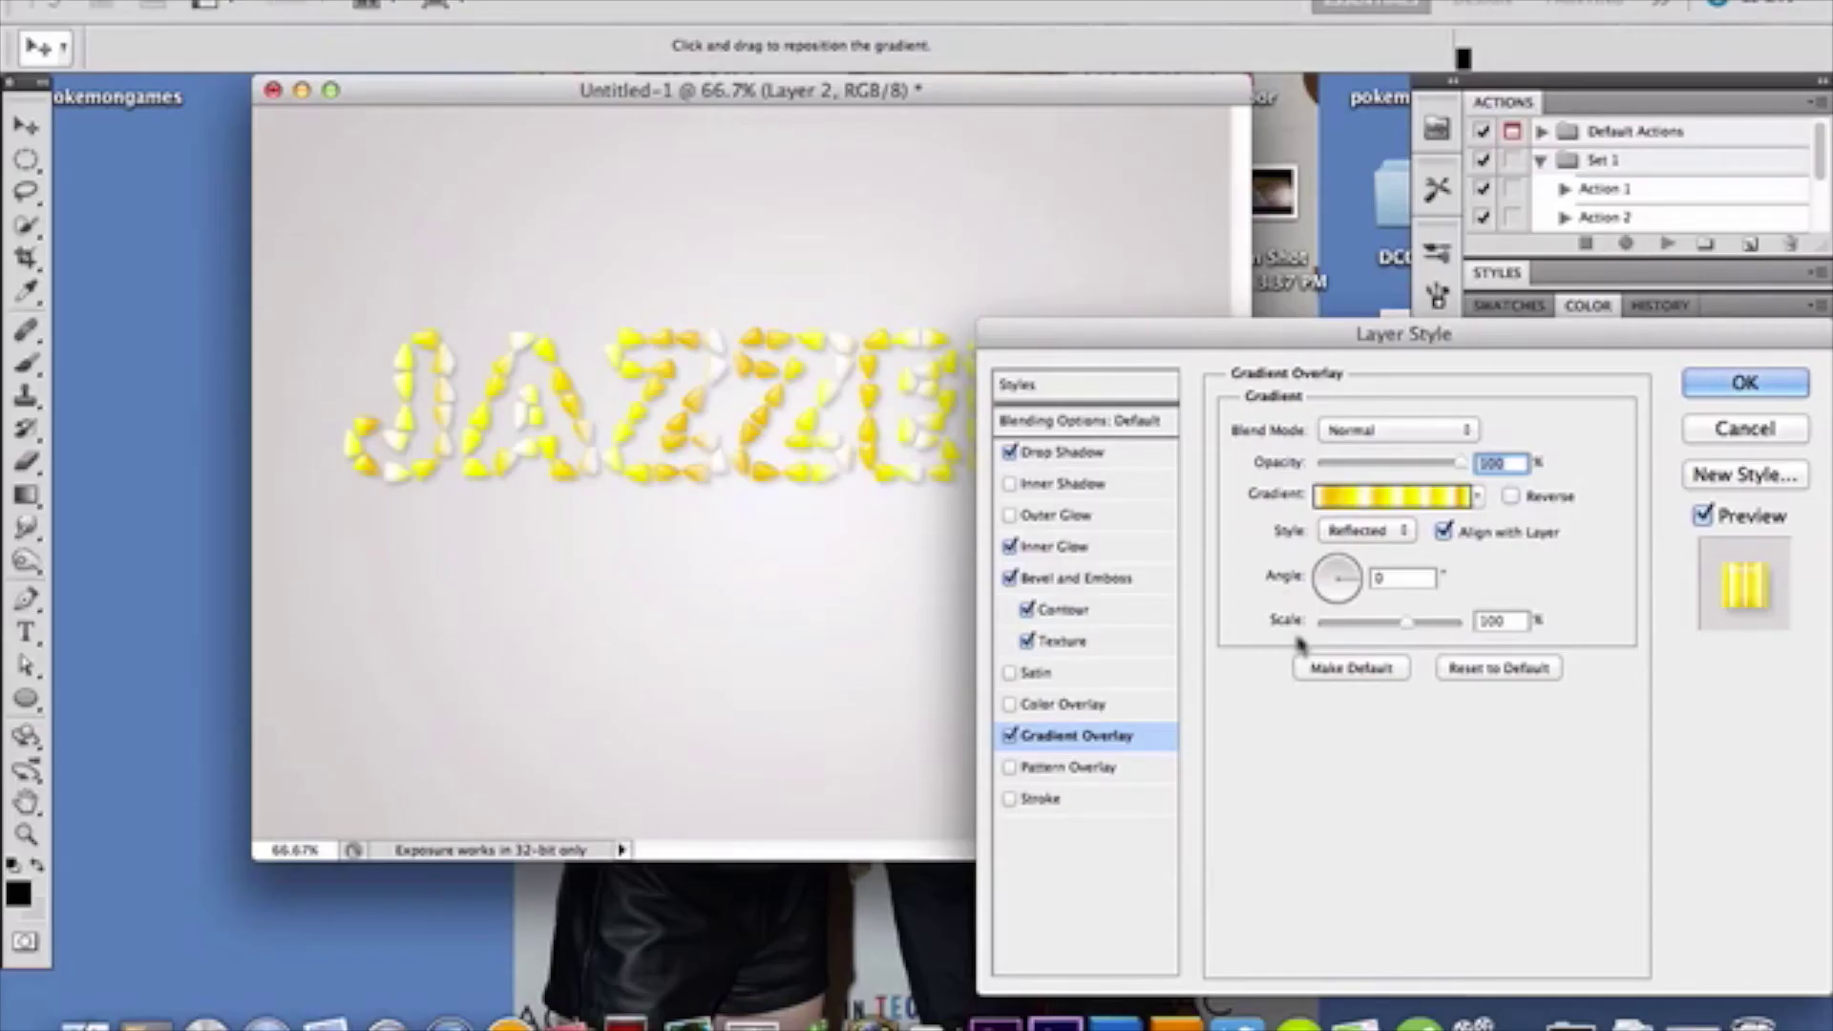
{"action": "key", "text": "Return"}
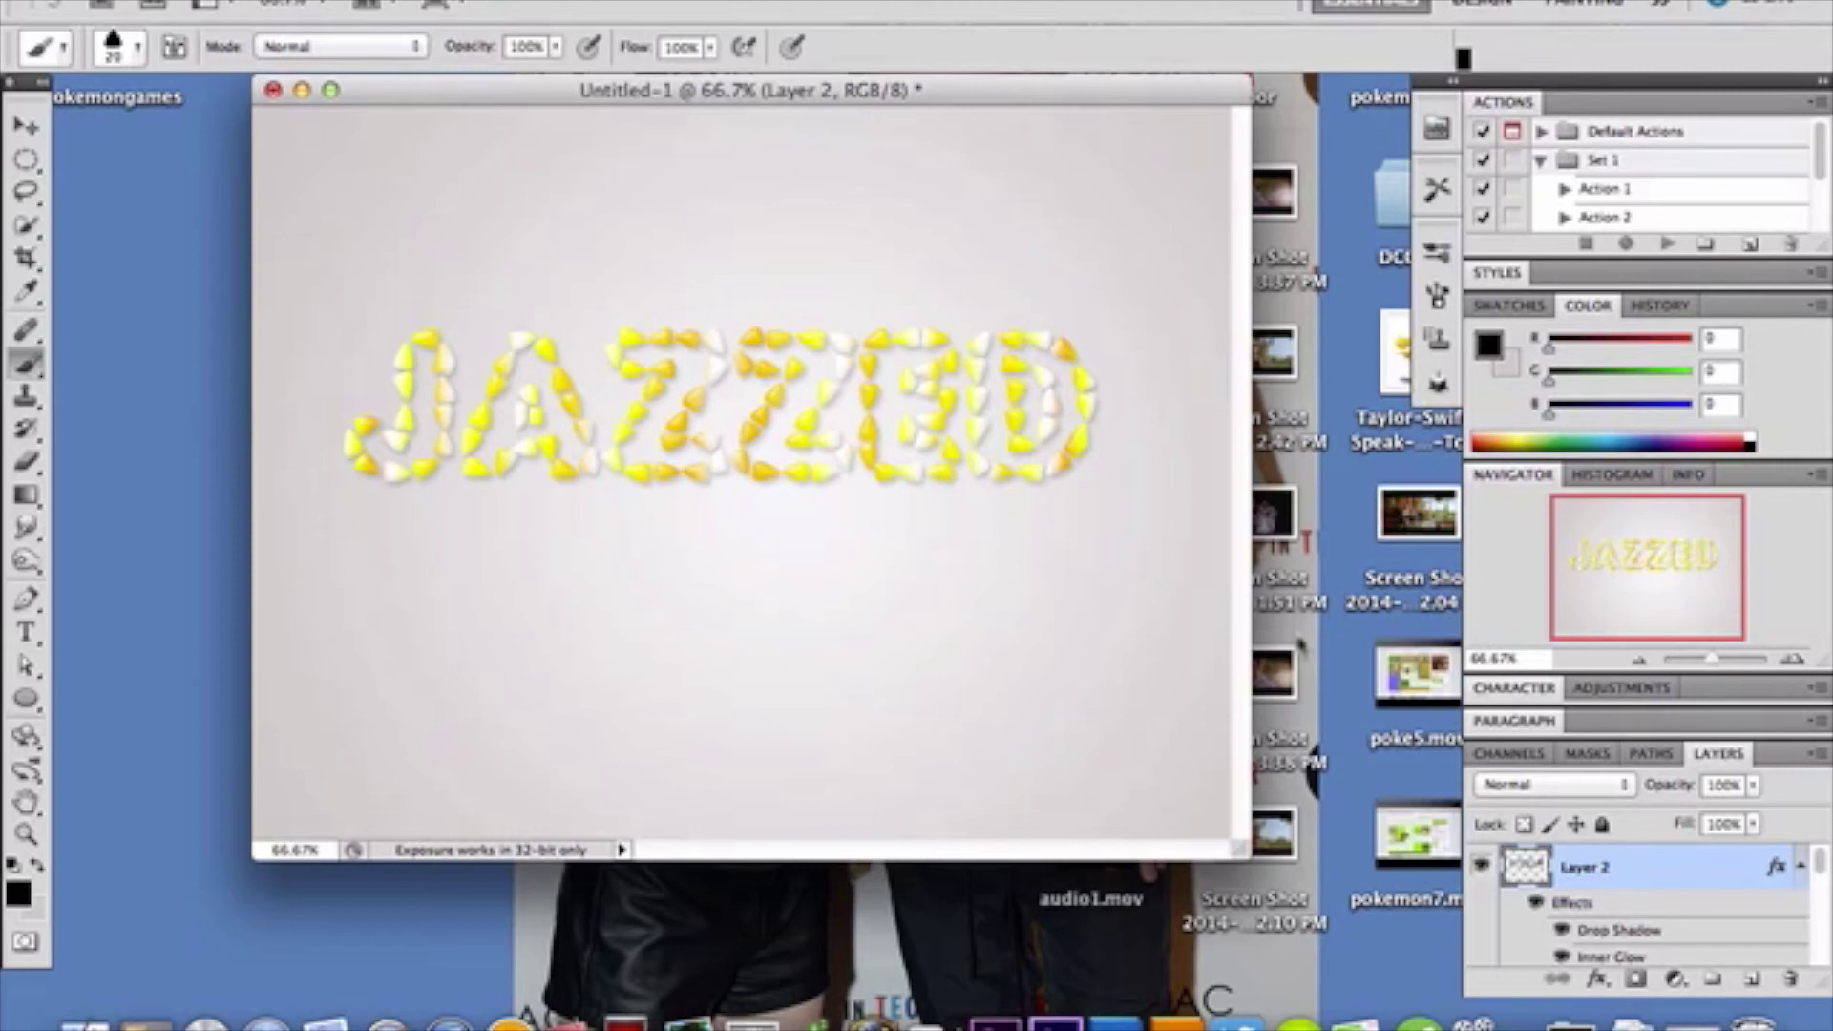
{"action": "scroll", "coordinate": [1582, 948], "scroll_direction": "down", "scroll_amount": 3}
Make Layer 3 the working layer and bring up its brush Shape Dynamics settings.
{"action": "scroll", "coordinate": [1579, 948], "scroll_direction": "up", "scroll_amount": 2}
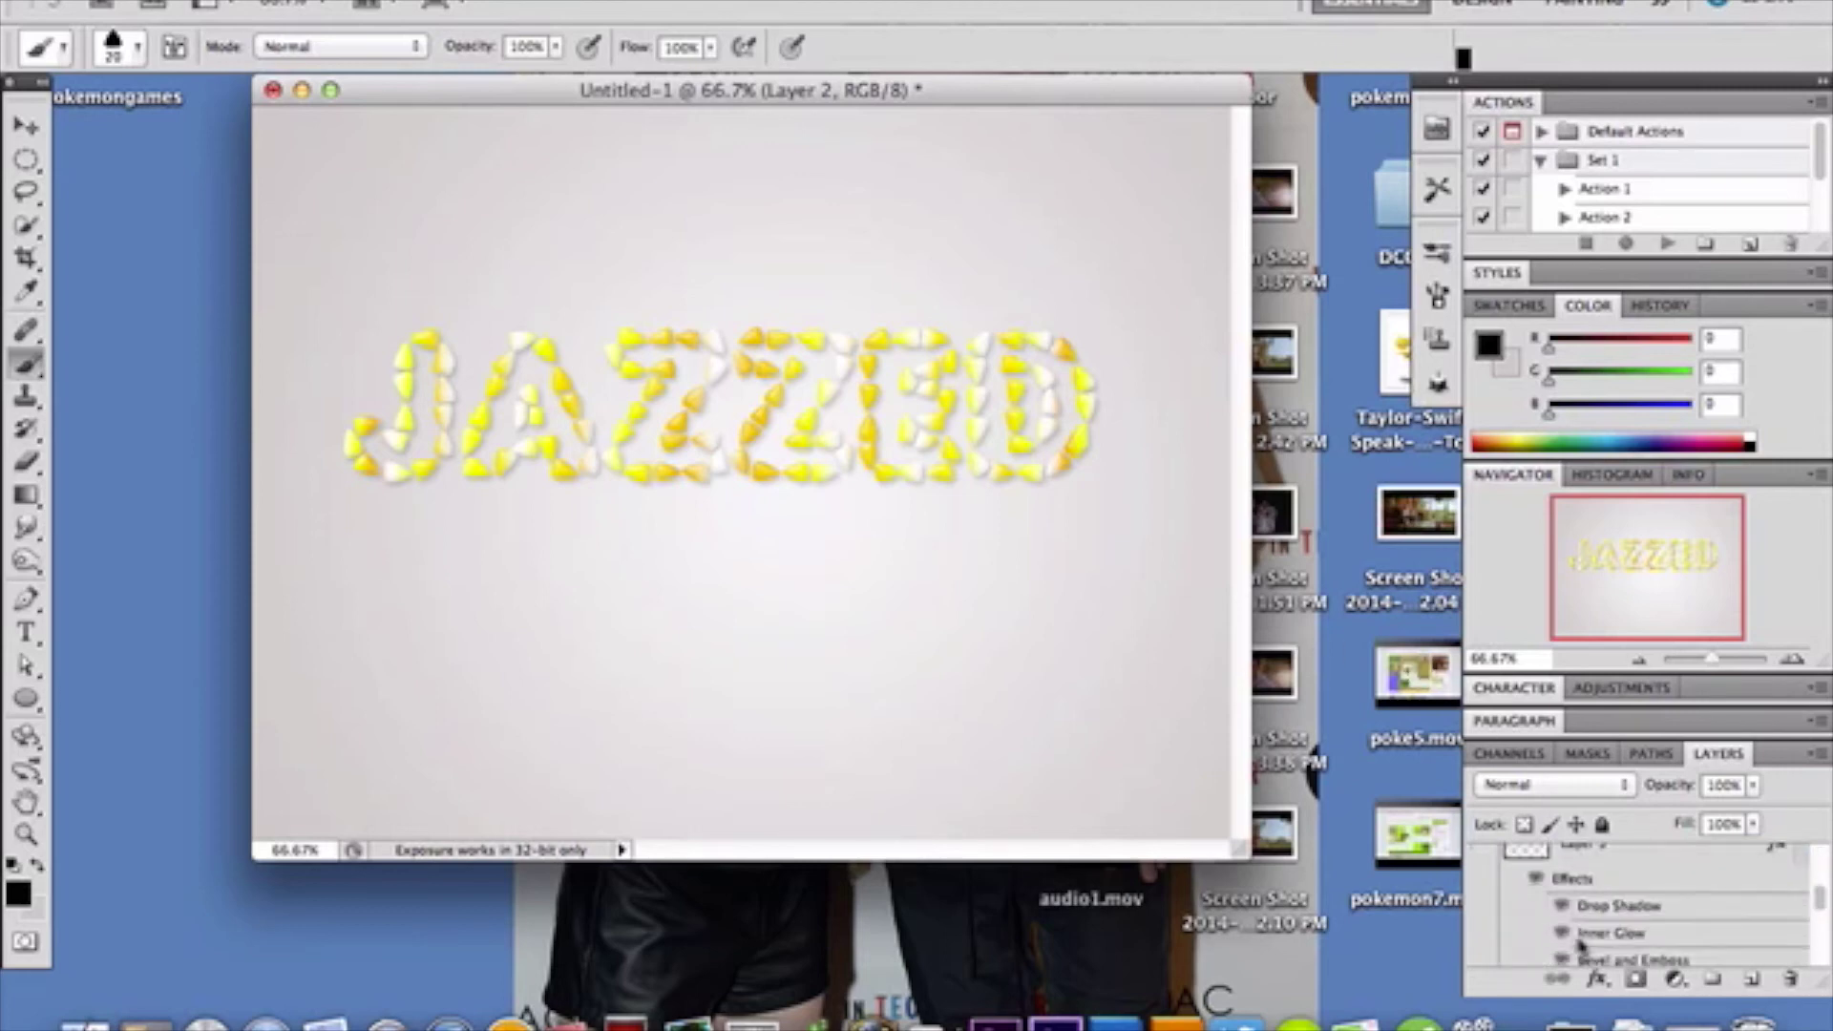
{"action": "scroll", "coordinate": [1579, 948], "scroll_direction": "up", "scroll_amount": 1}
{"action": "left_click", "coordinate": [1640, 917]}
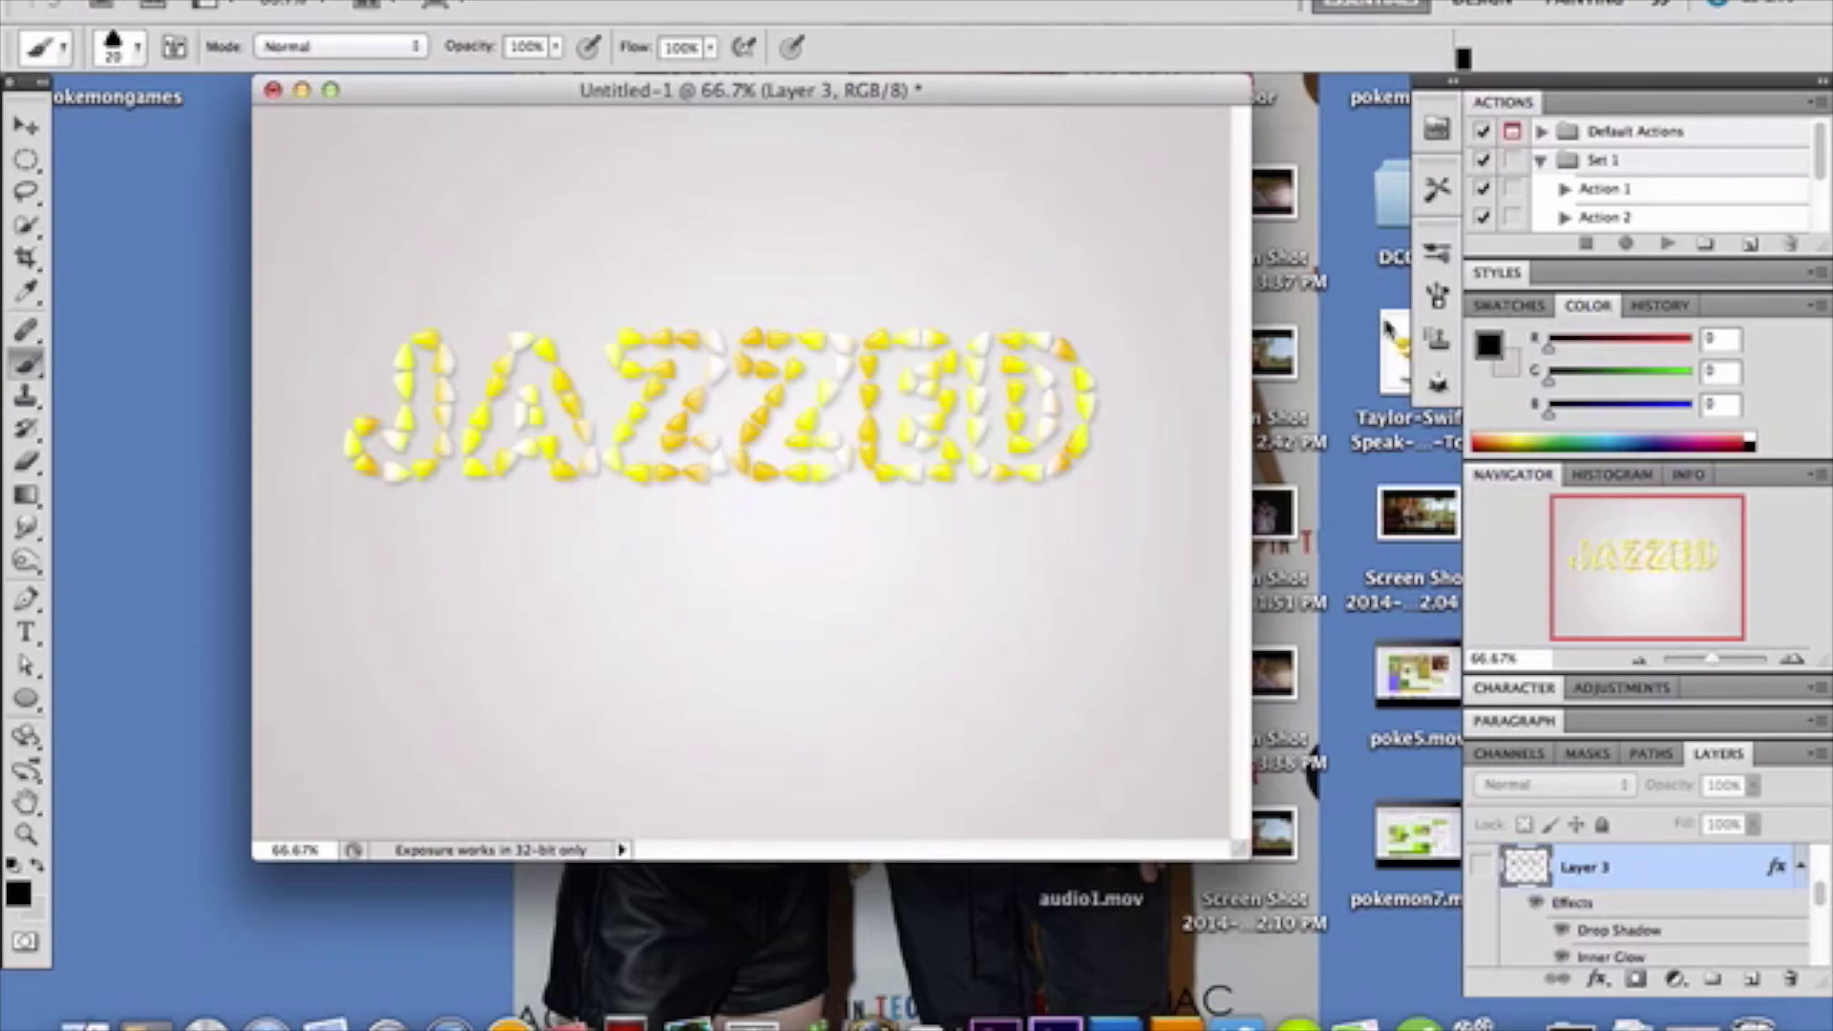
{"action": "left_click", "coordinate": [1438, 298]}
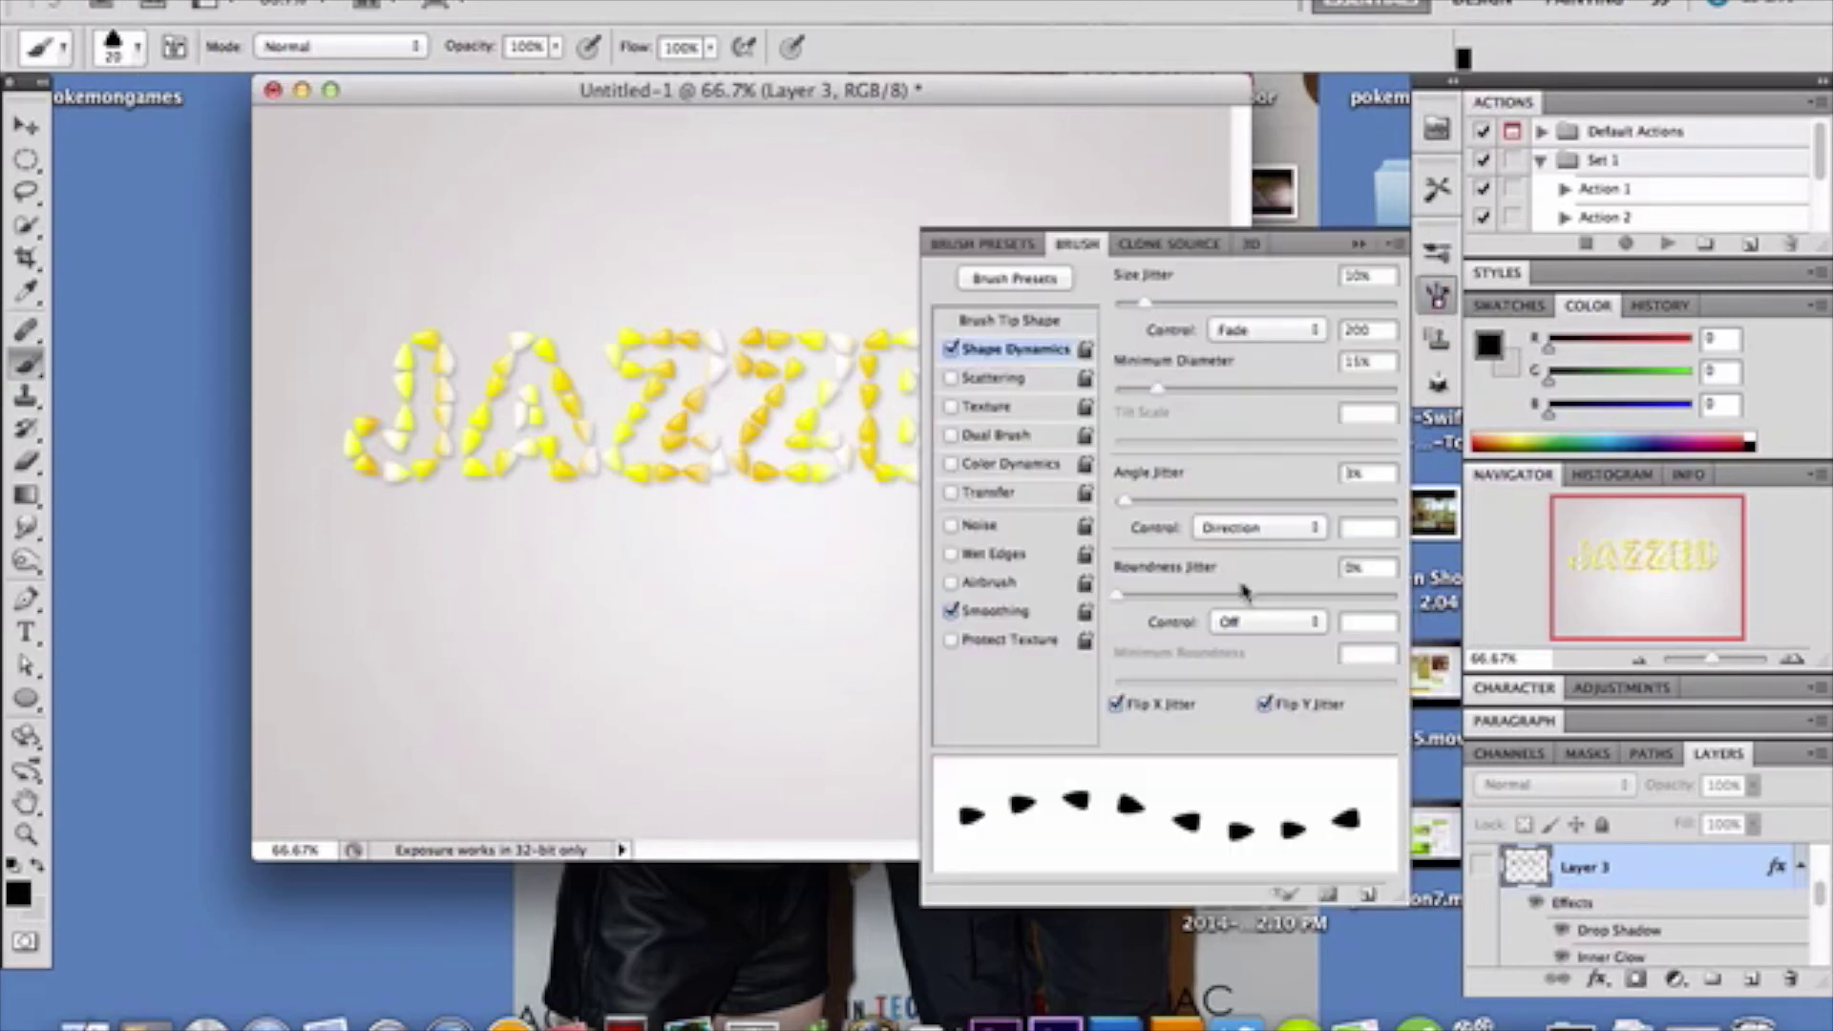
{"action": "left_click", "coordinate": [1027, 321]}
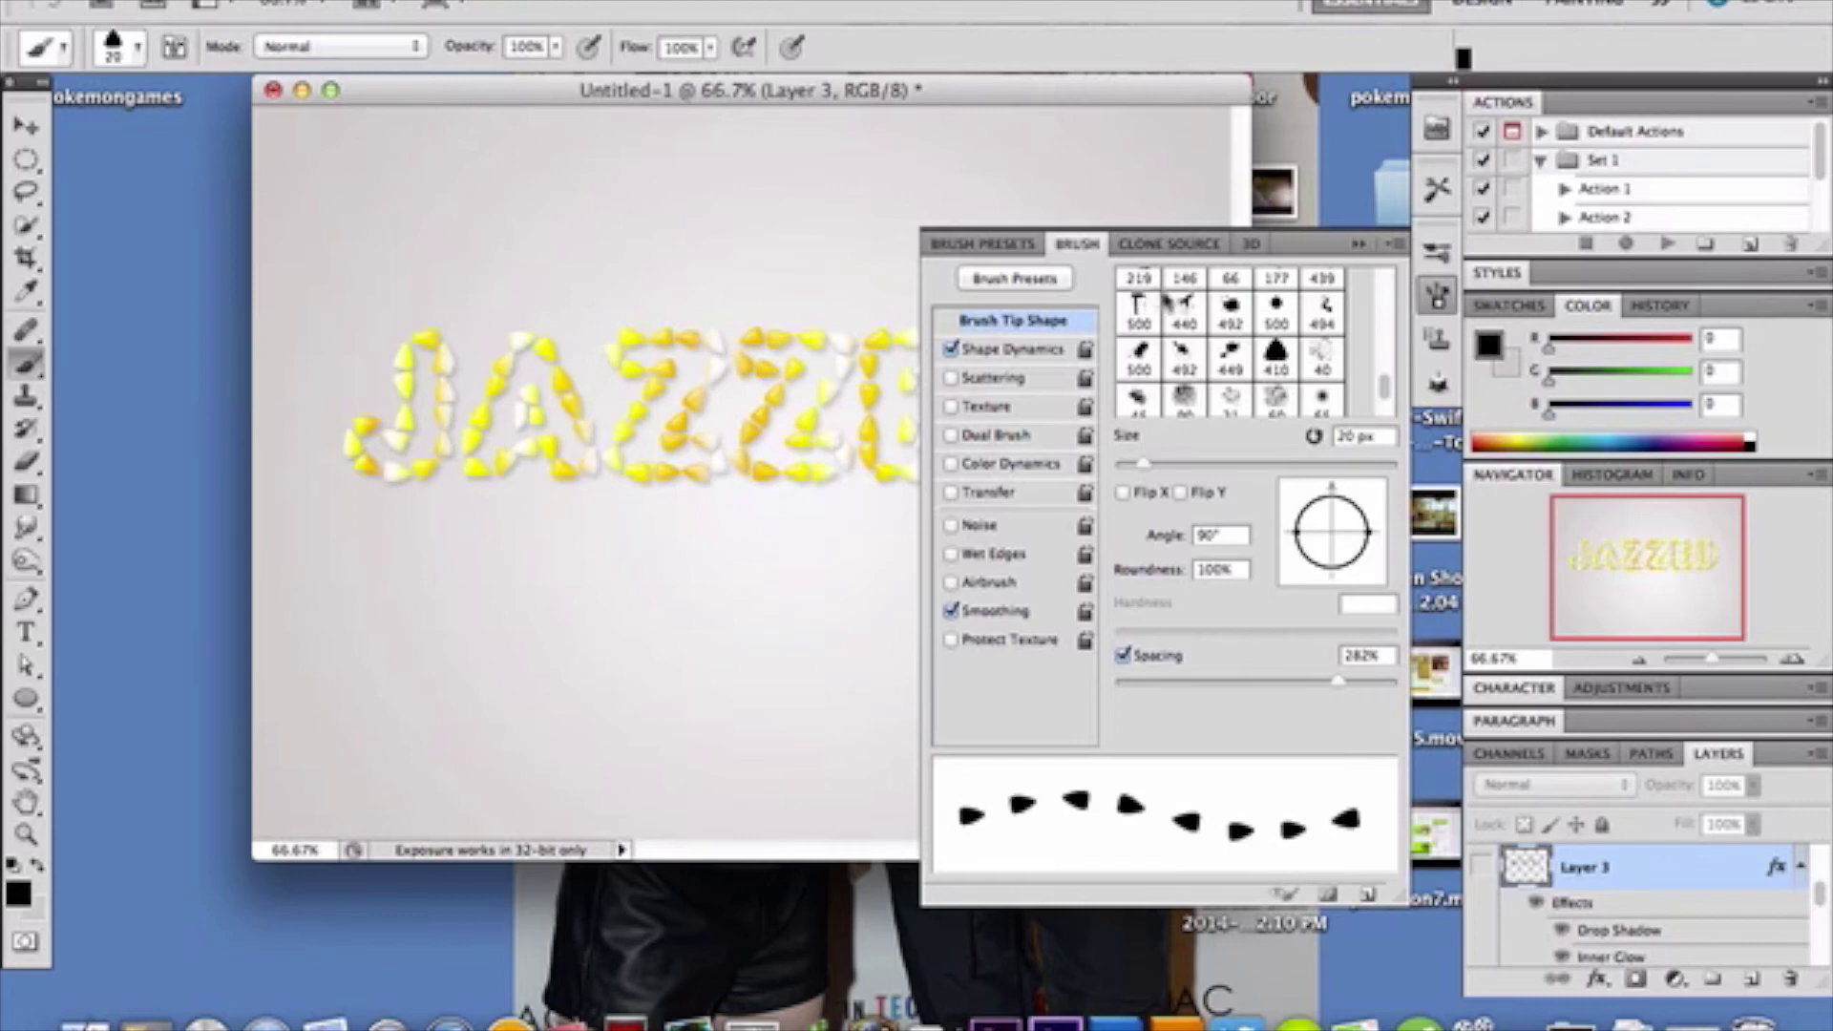
{"action": "left_click", "coordinate": [1357, 244]}
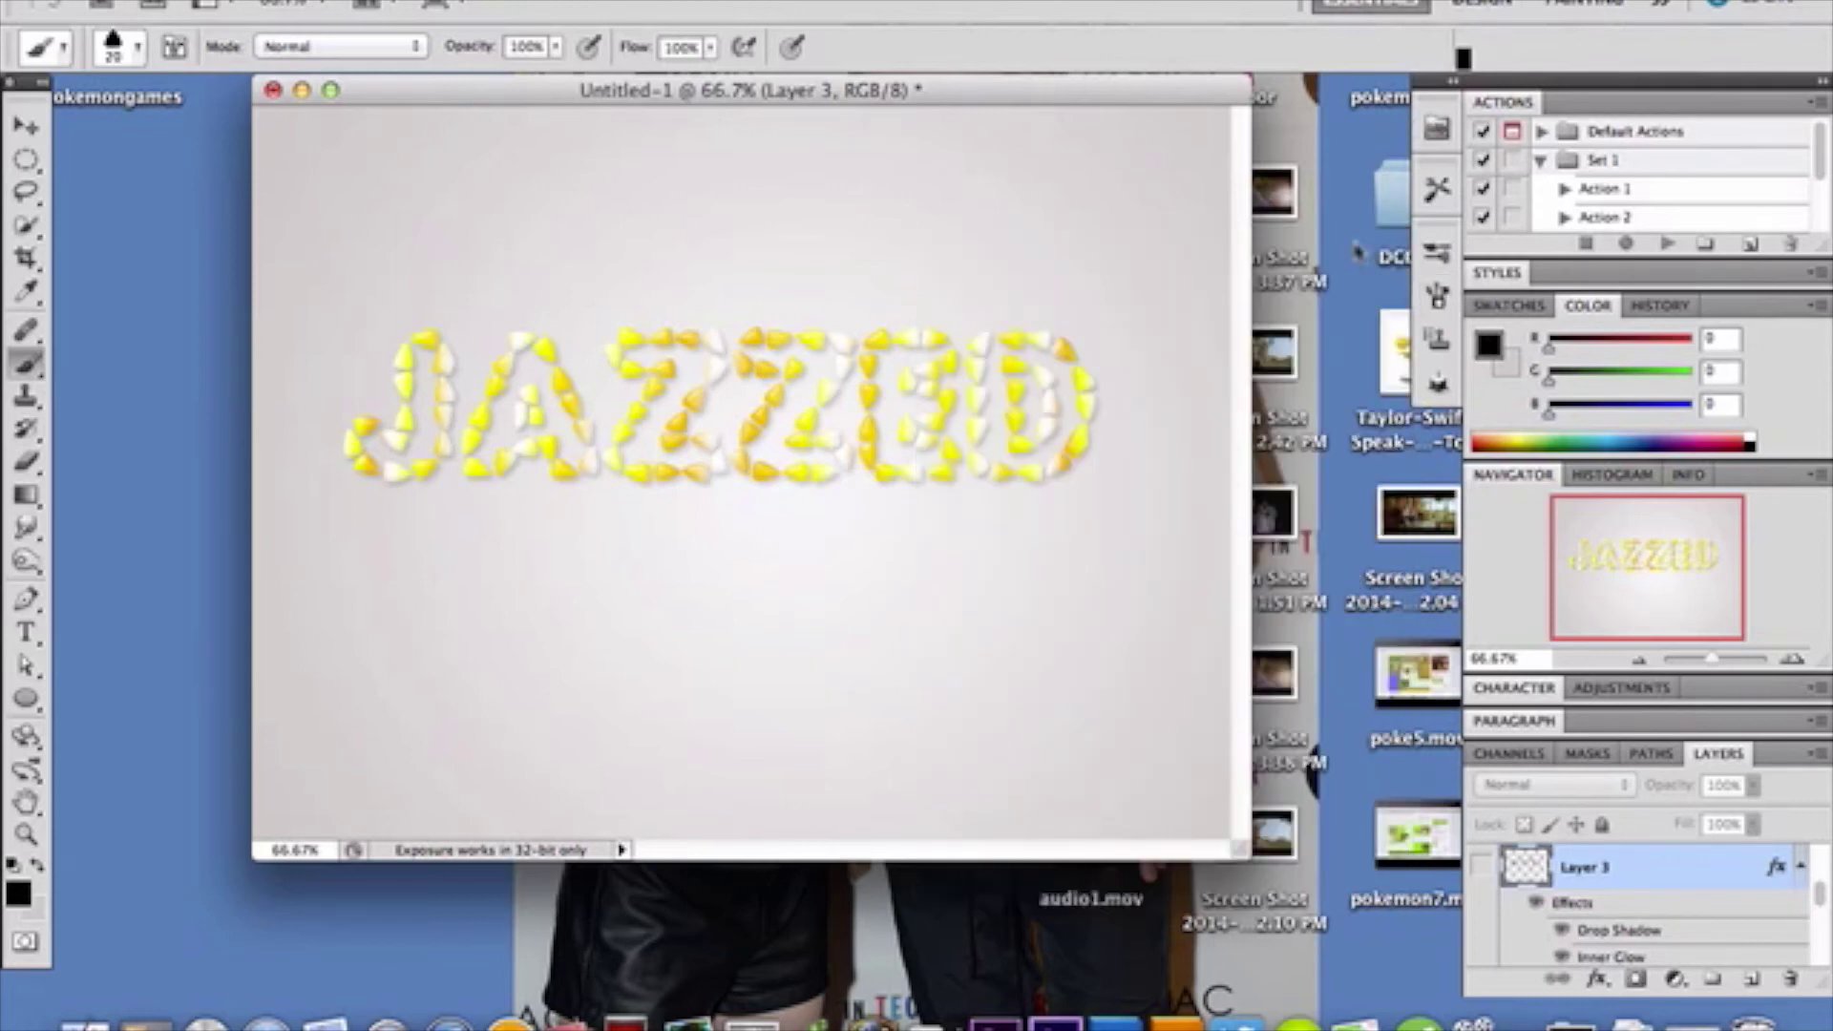
Give Layer 3 a yellow-and-white gradient overlay, leaving the 20% tan stop unchanged, and apply it.
{"action": "double_click", "coordinate": [1669, 886]}
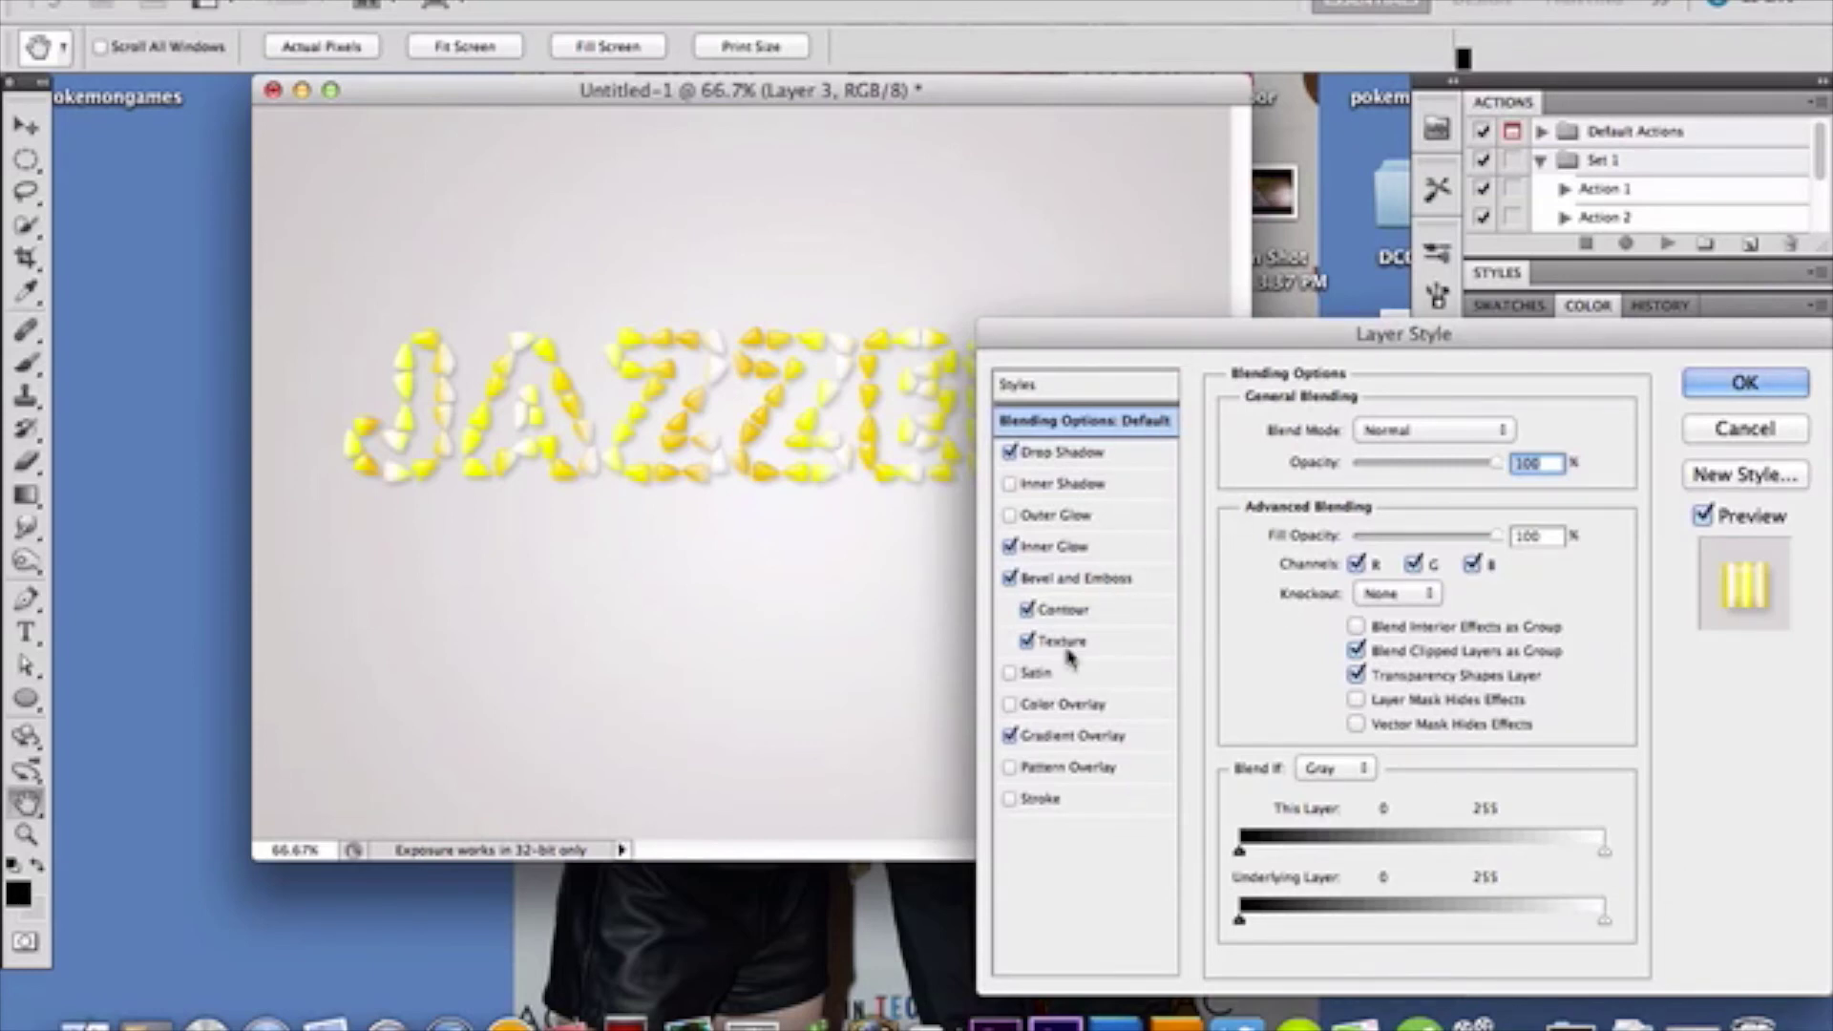
{"action": "left_click", "coordinate": [1081, 737]}
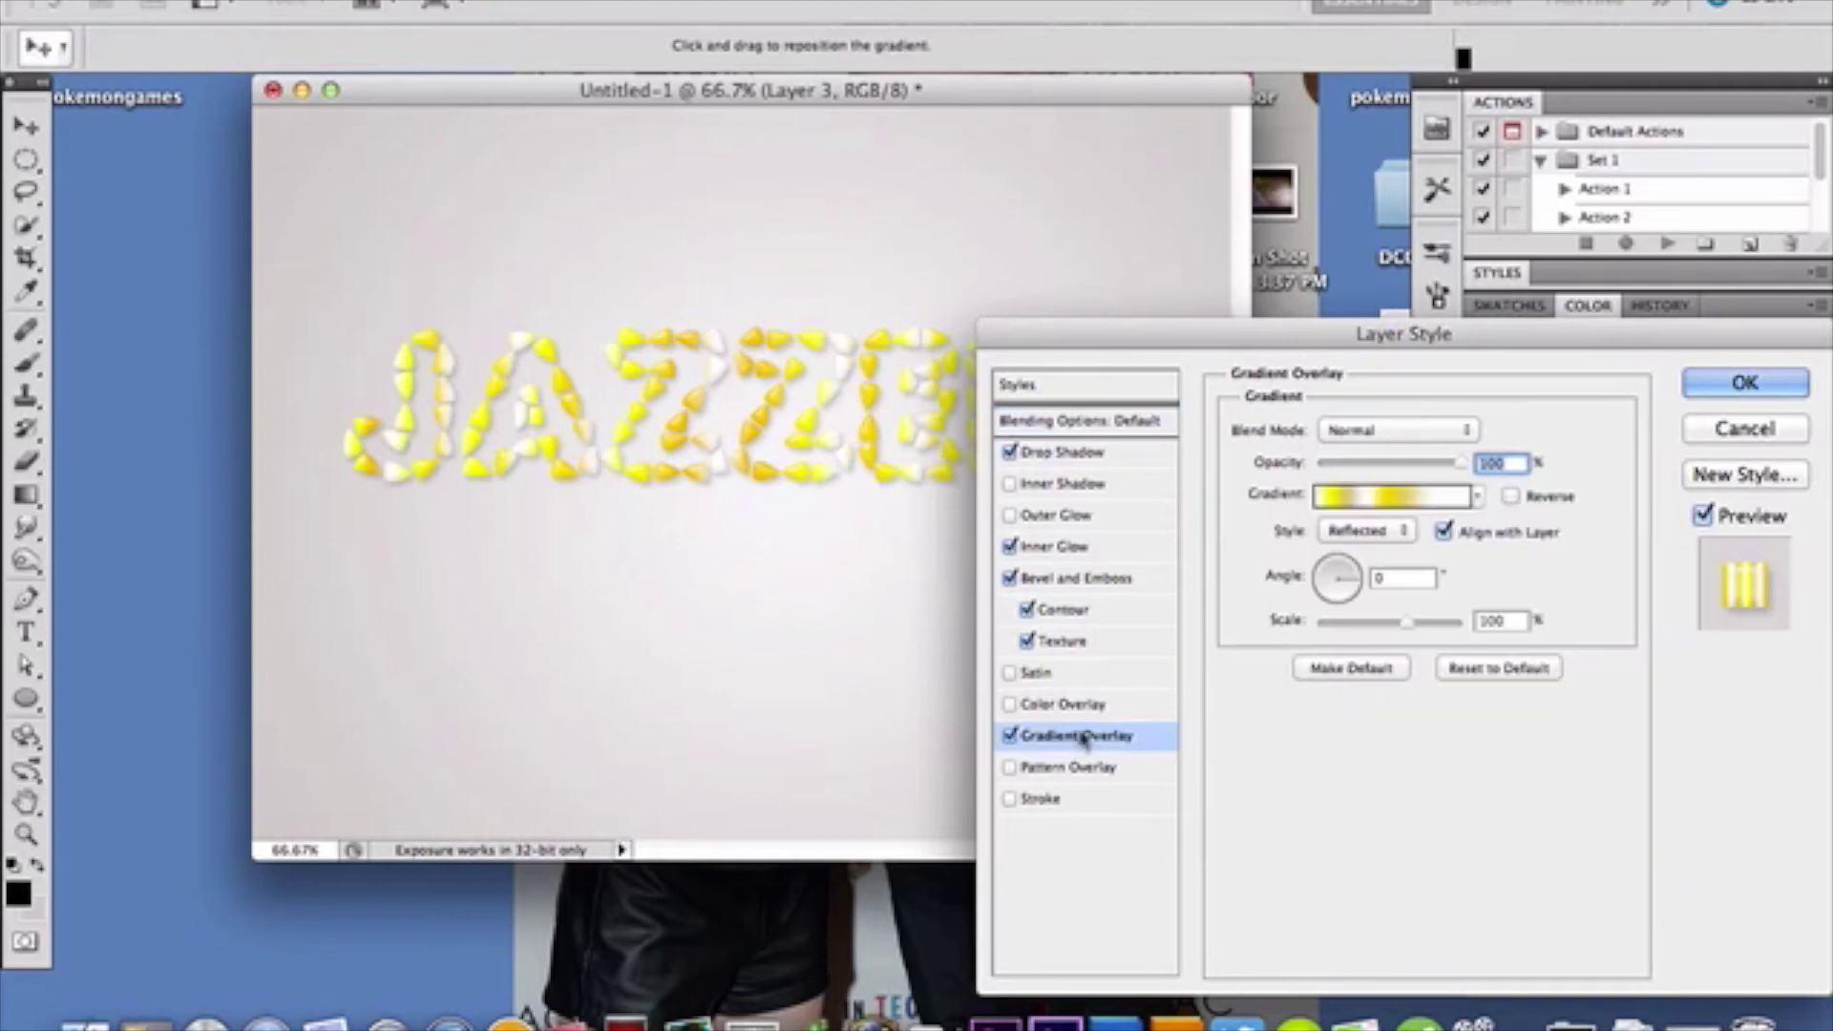
{"action": "left_click", "coordinate": [1400, 498]}
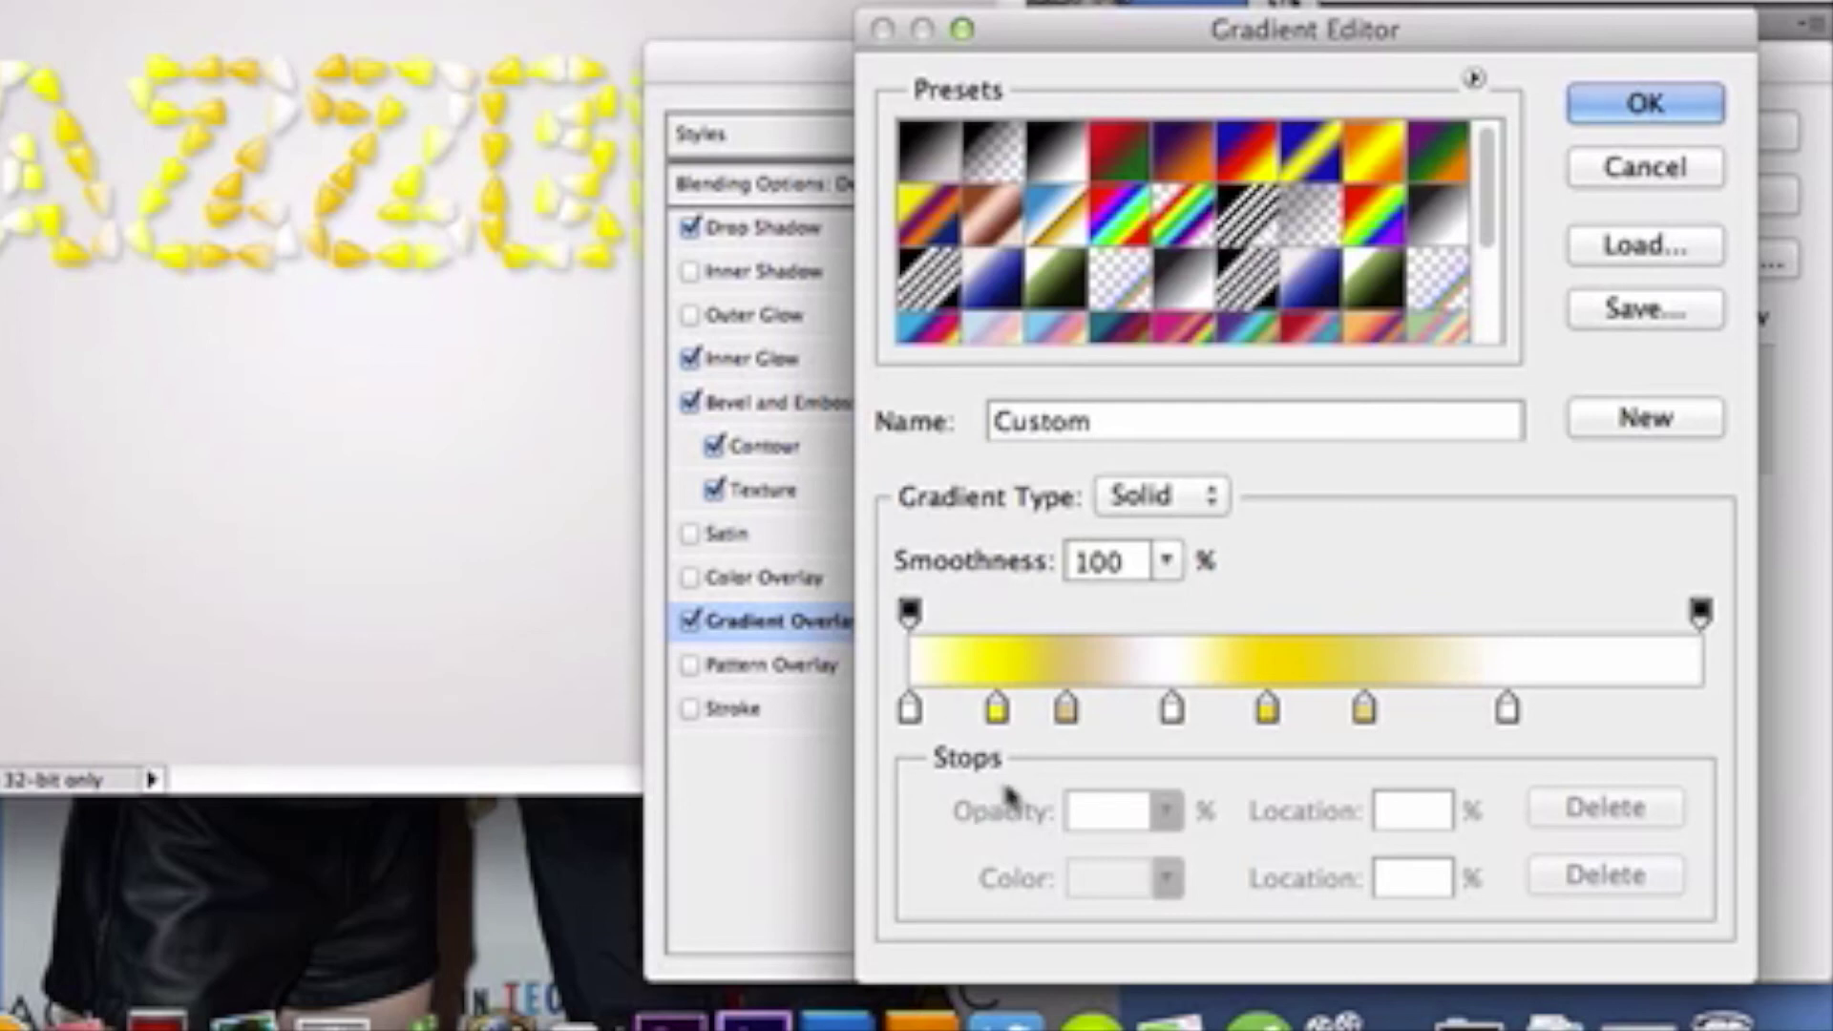
{"action": "left_click", "coordinate": [1067, 710]}
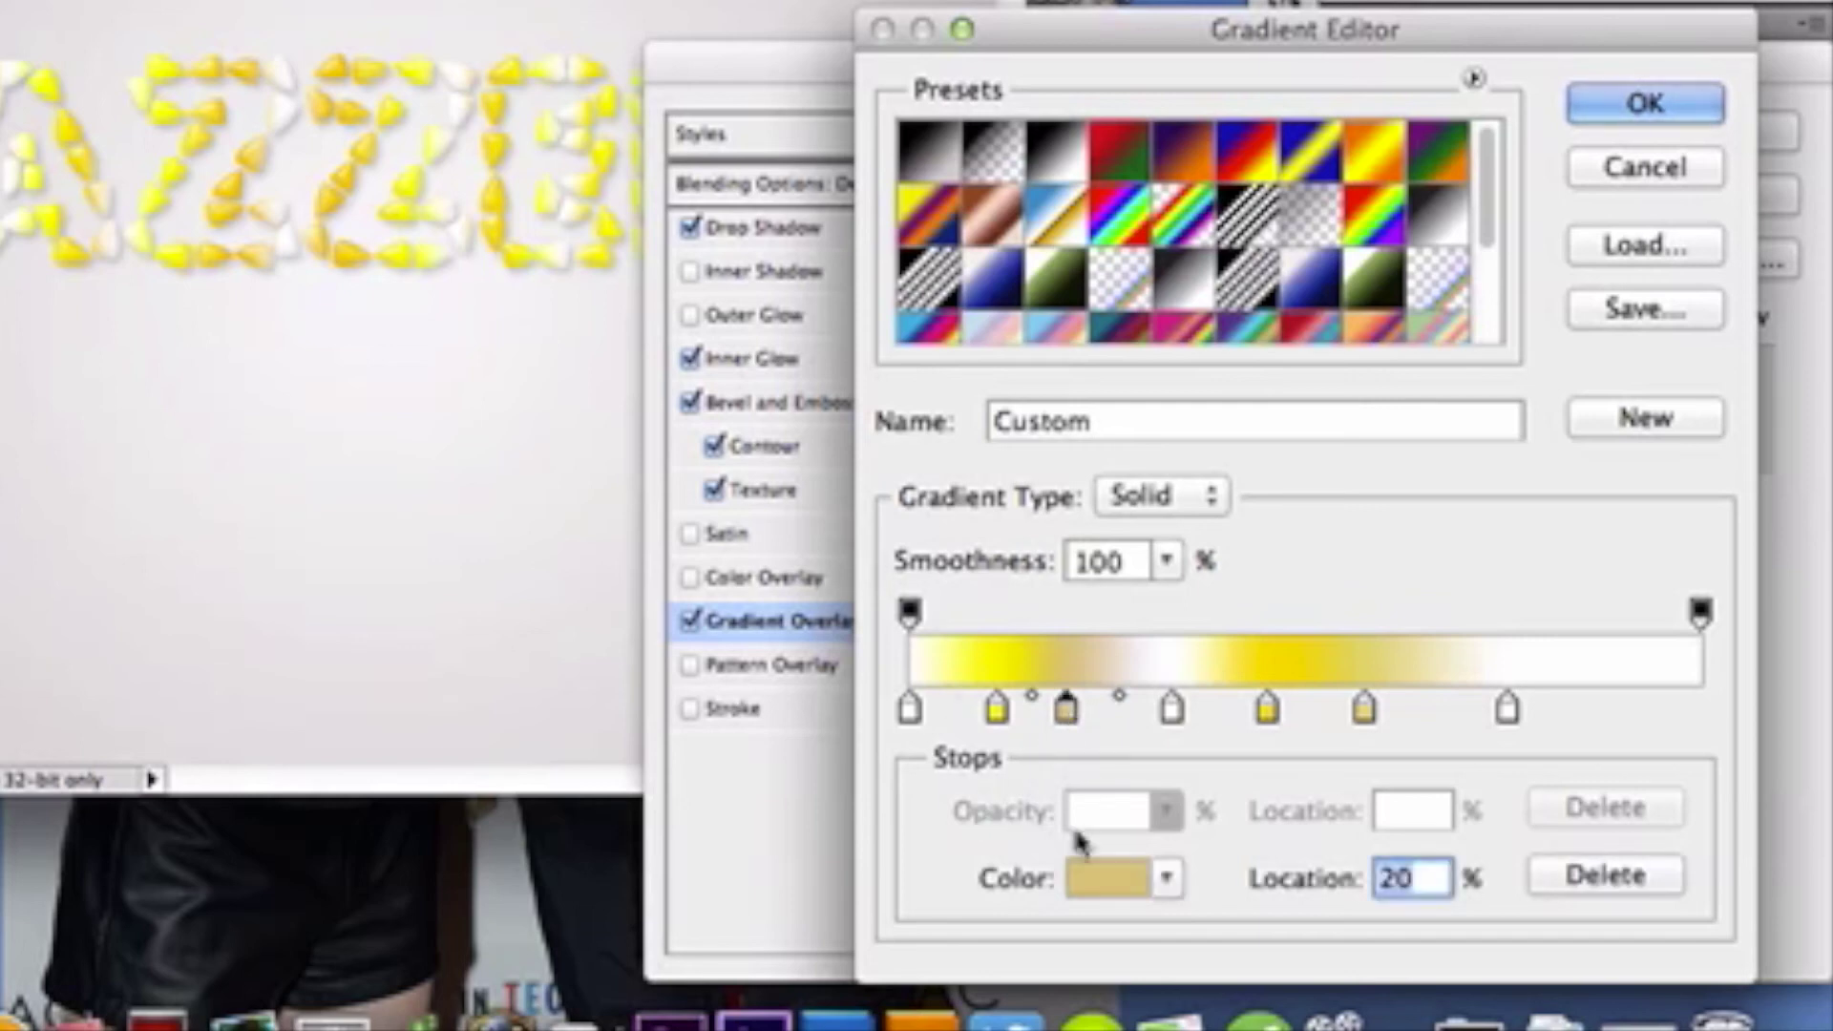
{"action": "left_click", "coordinate": [1104, 876]}
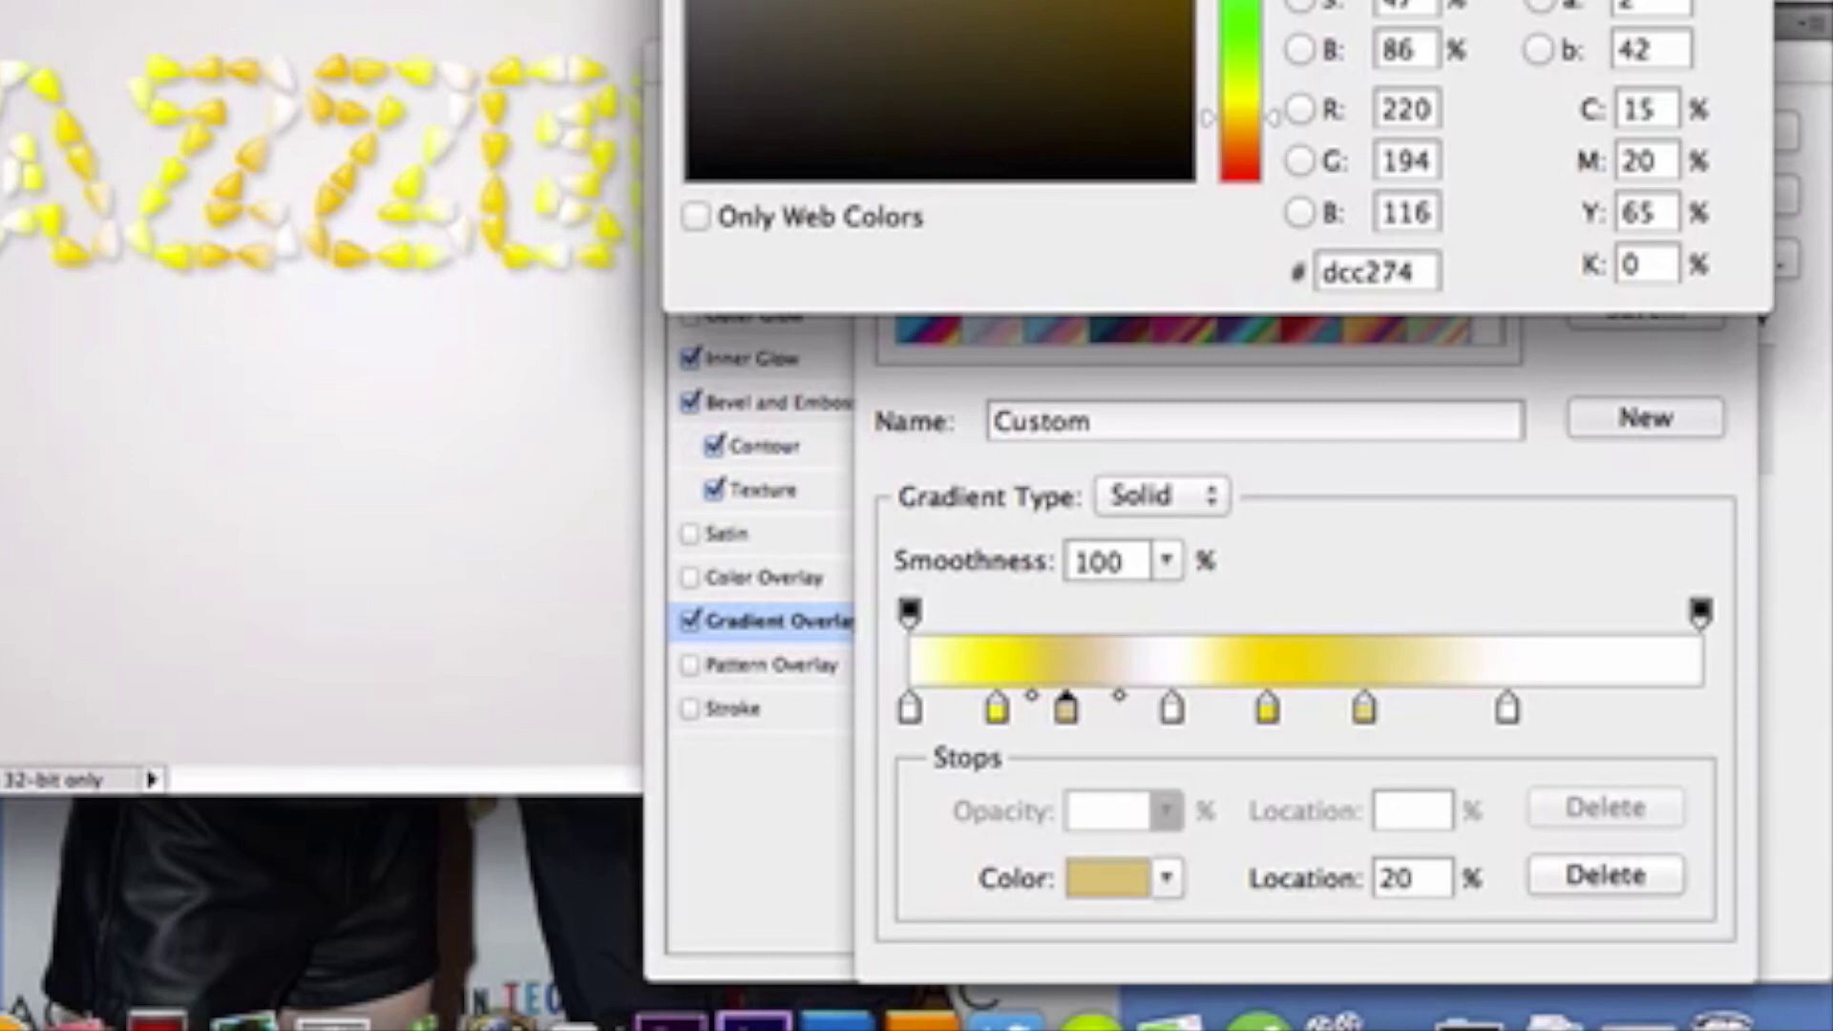
{"action": "key", "text": "Return"}
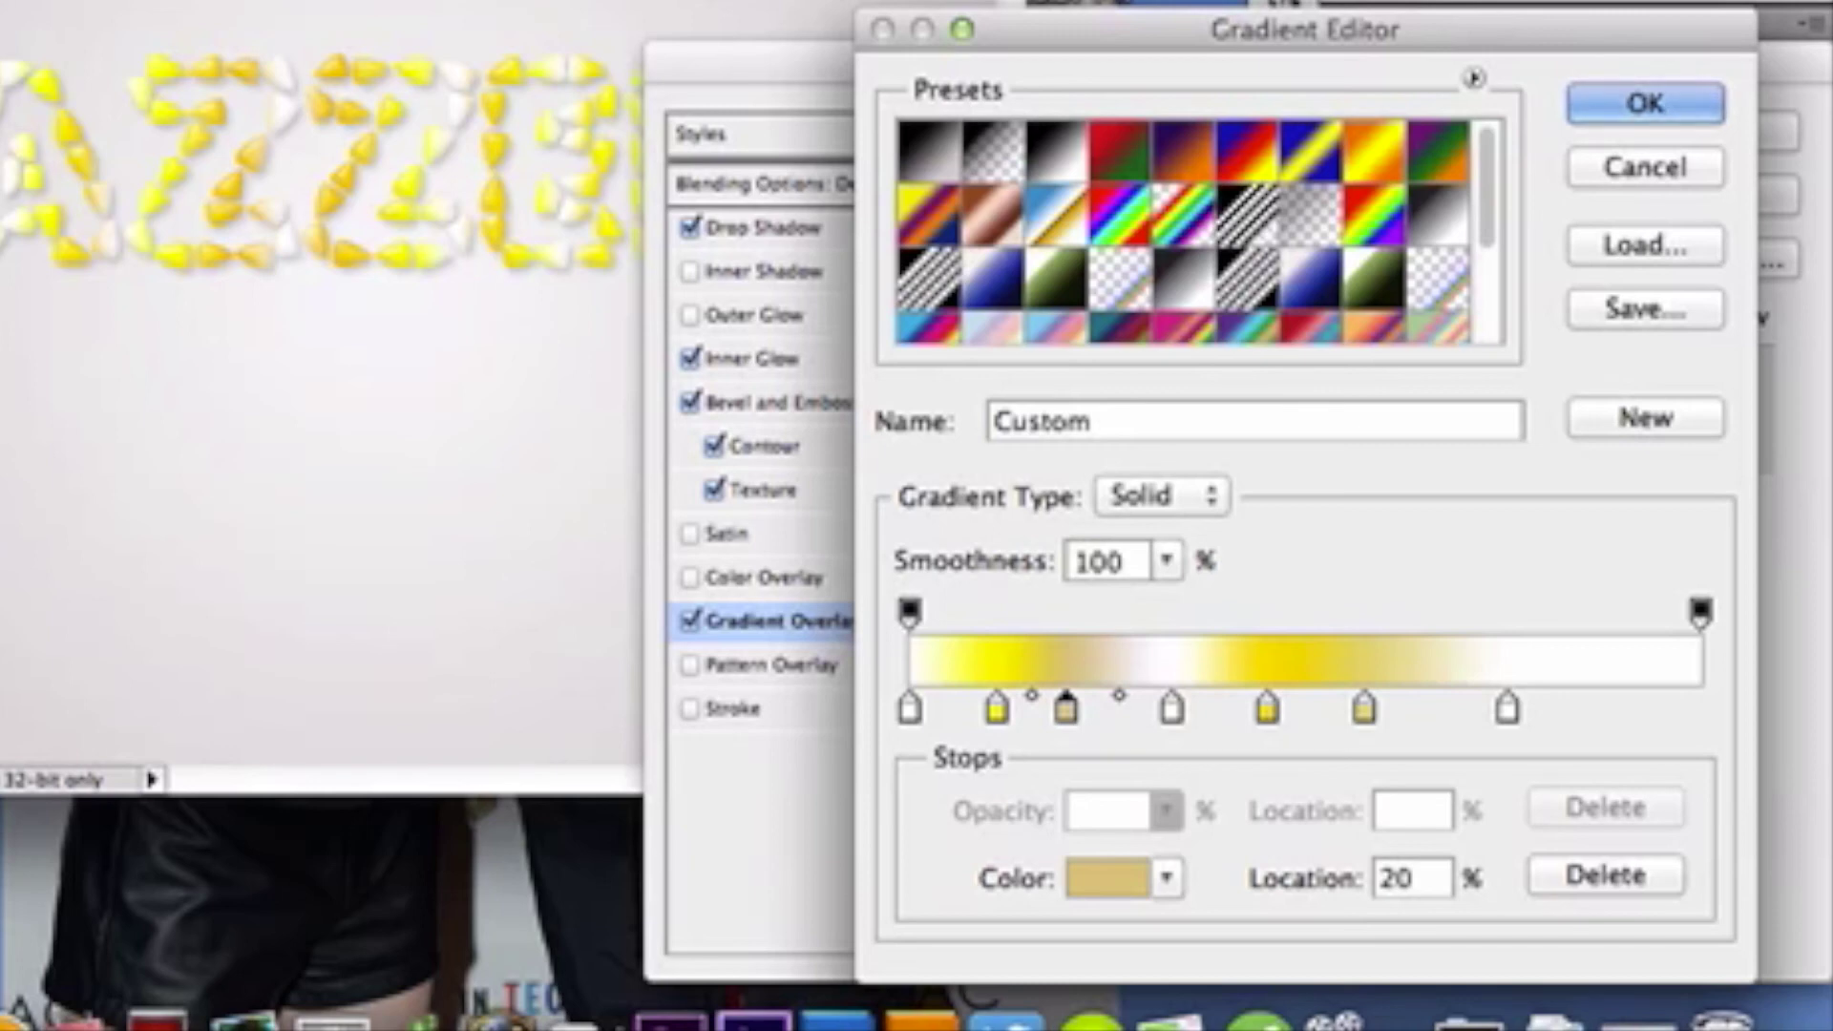
{"action": "key", "text": "Return"}
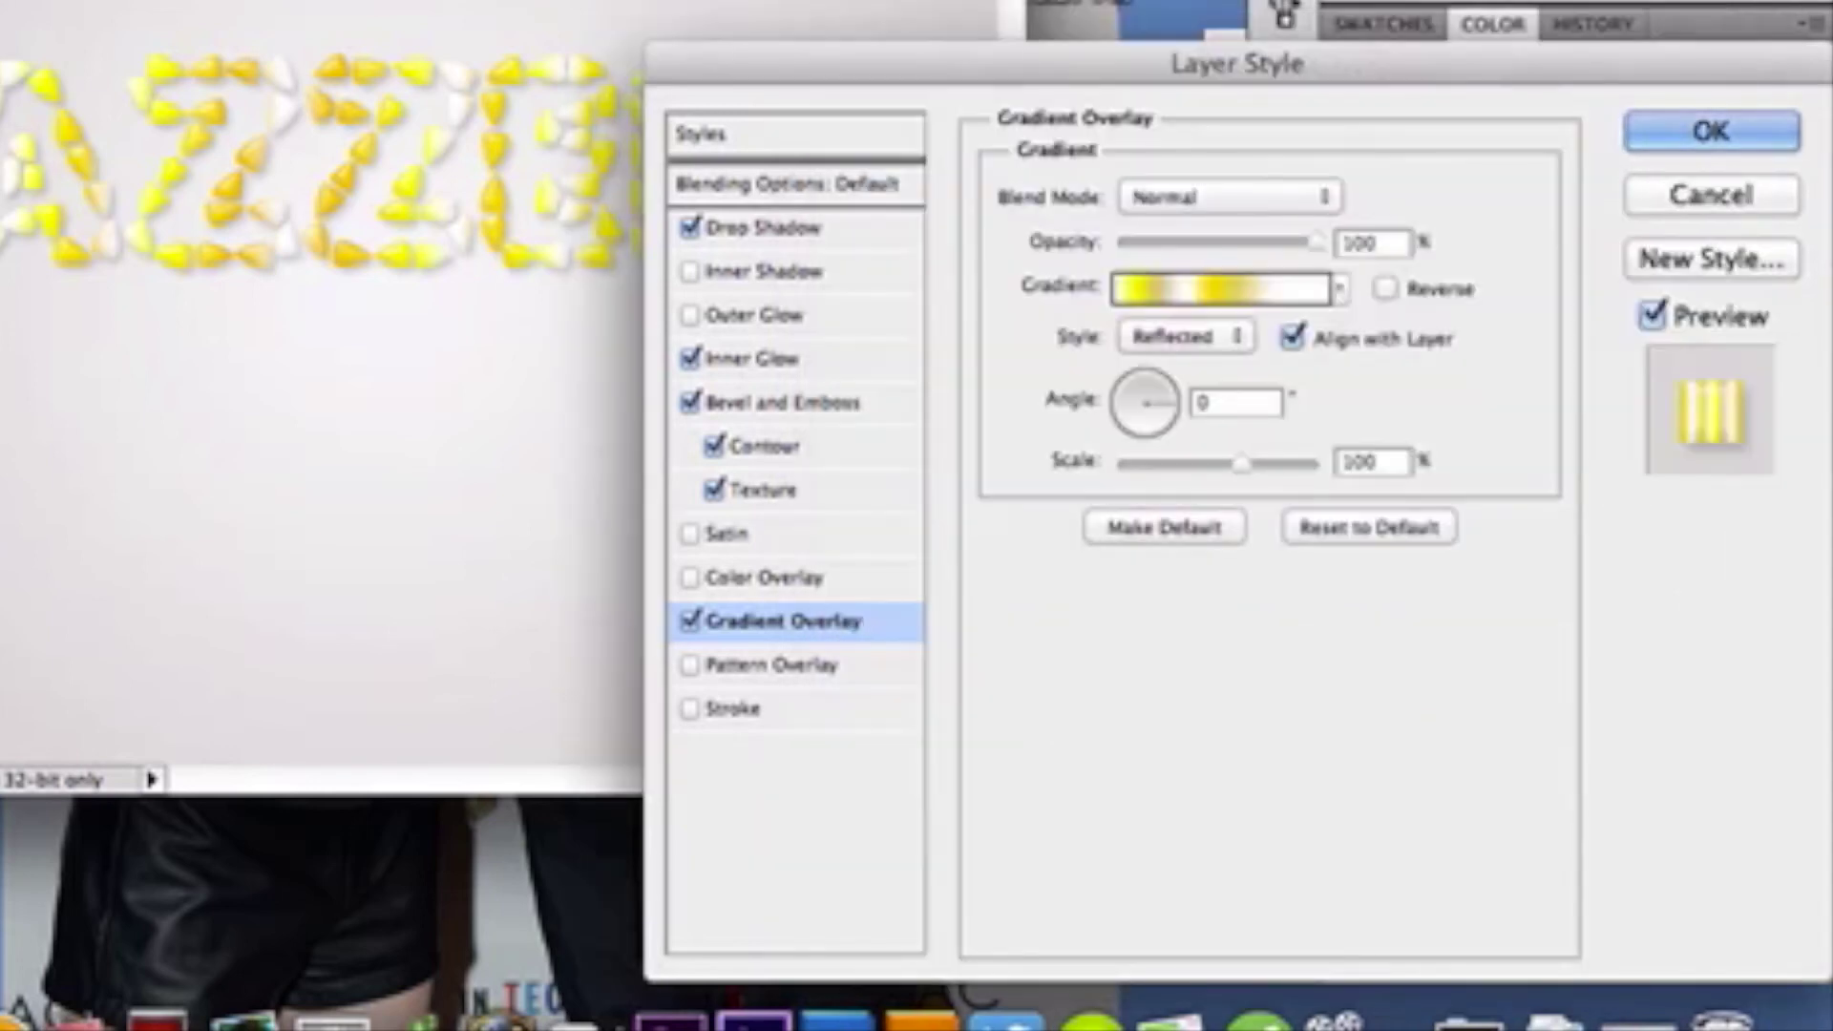
{"action": "key", "text": "Return"}
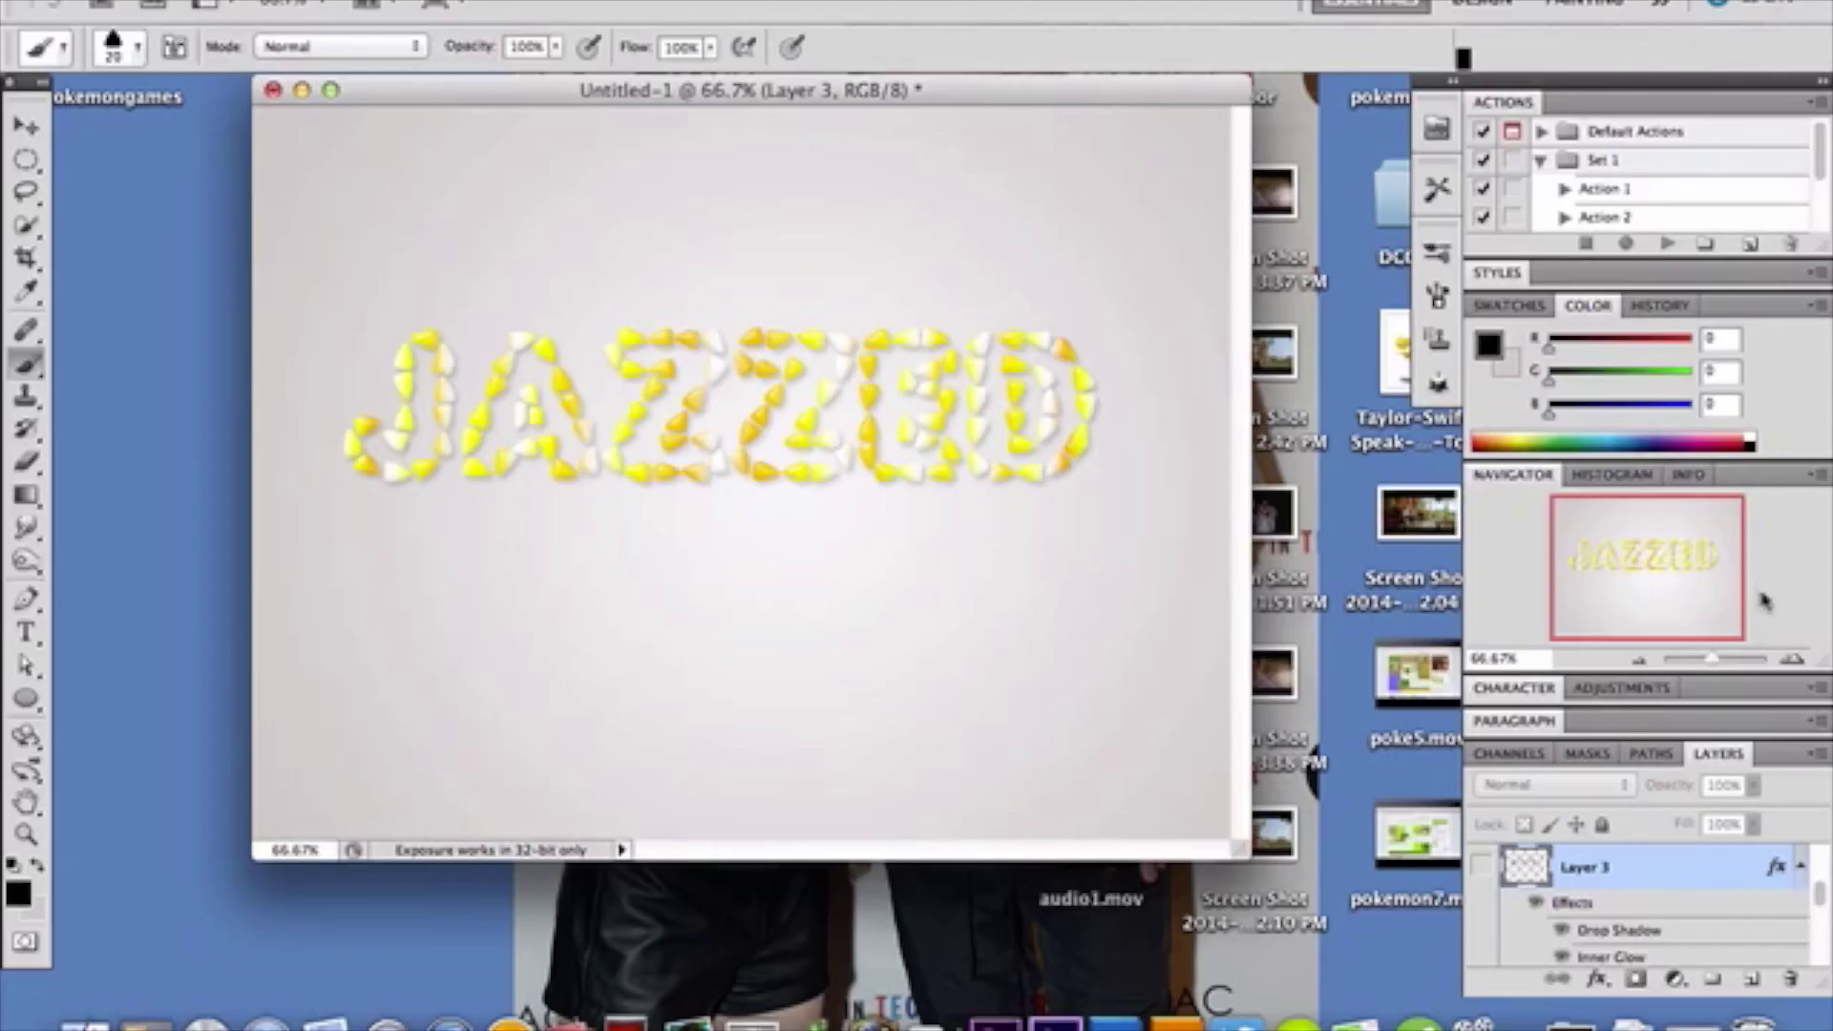
Select Layer 2 and paint a trial curving row of candy-corn shapes above JAZZED.
{"action": "left_click", "coordinate": [1623, 894]}
{"action": "right_click", "coordinate": [1623, 895]}
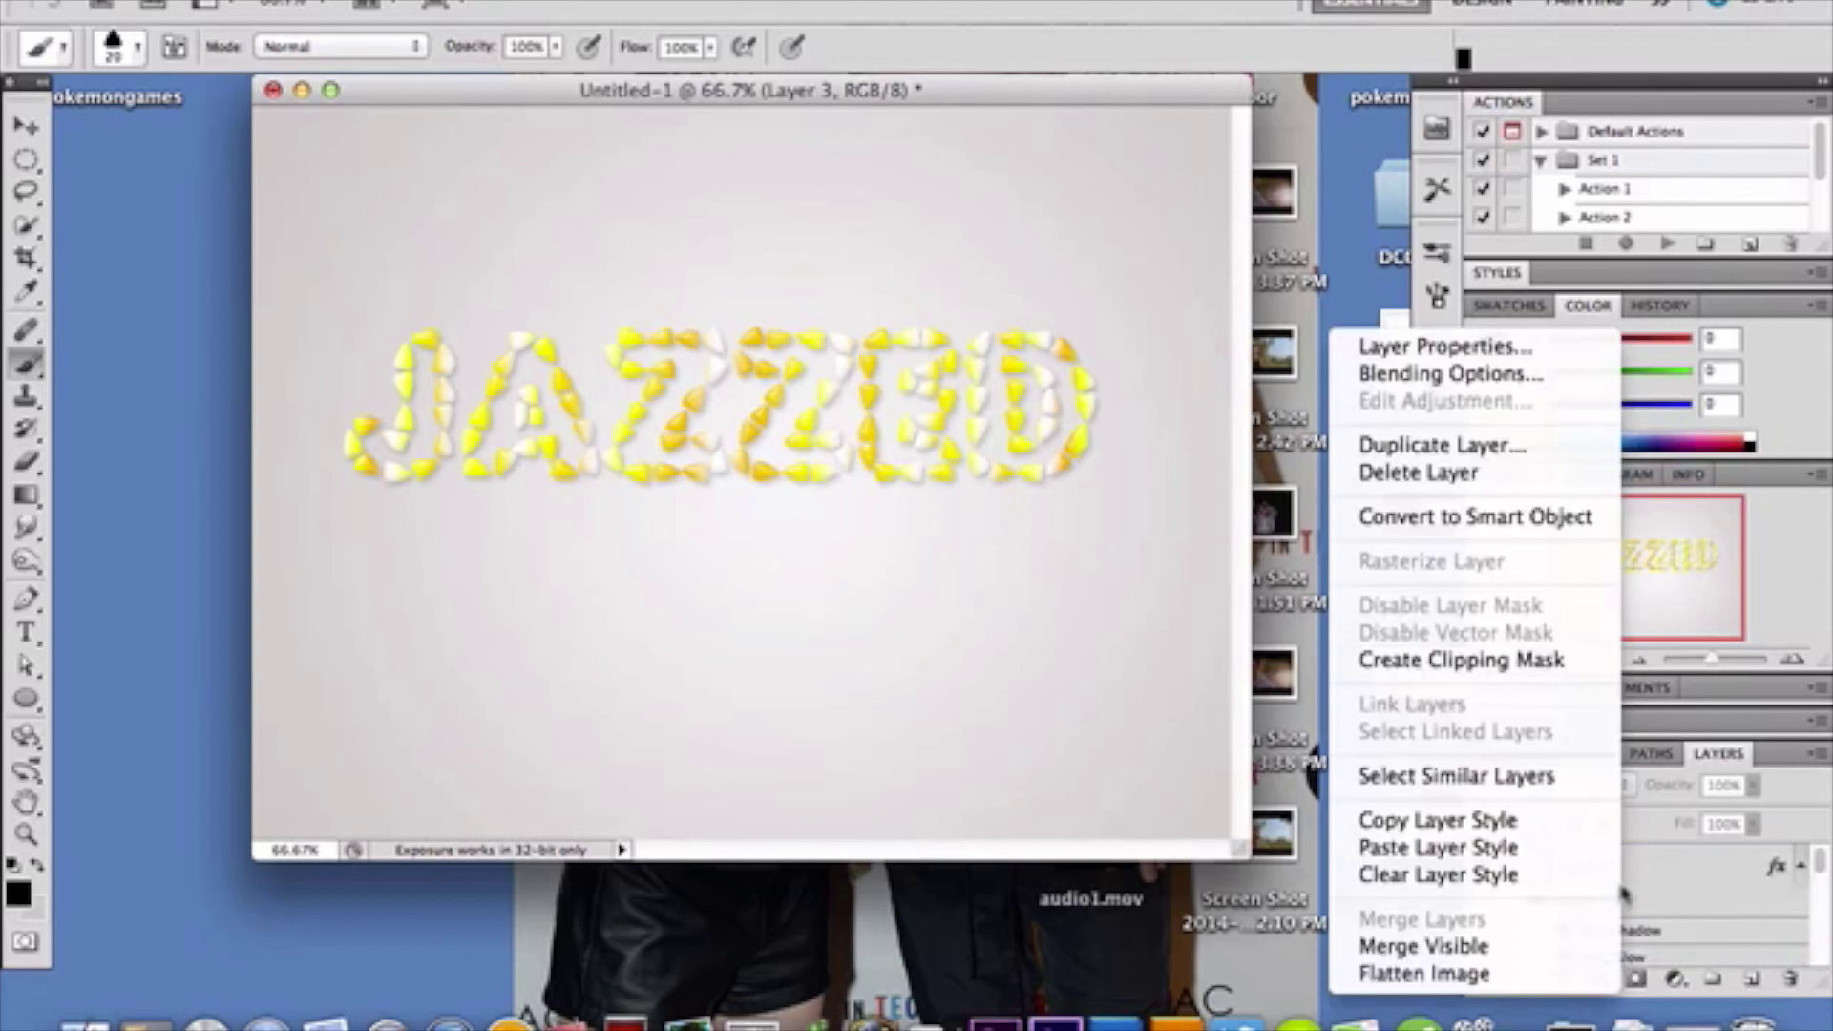
{"action": "left_click", "coordinate": [1682, 869]}
{"action": "scroll", "coordinate": [1681, 869], "scroll_direction": "down", "scroll_amount": 3}
{"action": "scroll", "coordinate": [1678, 883], "scroll_direction": "up", "scroll_amount": 2}
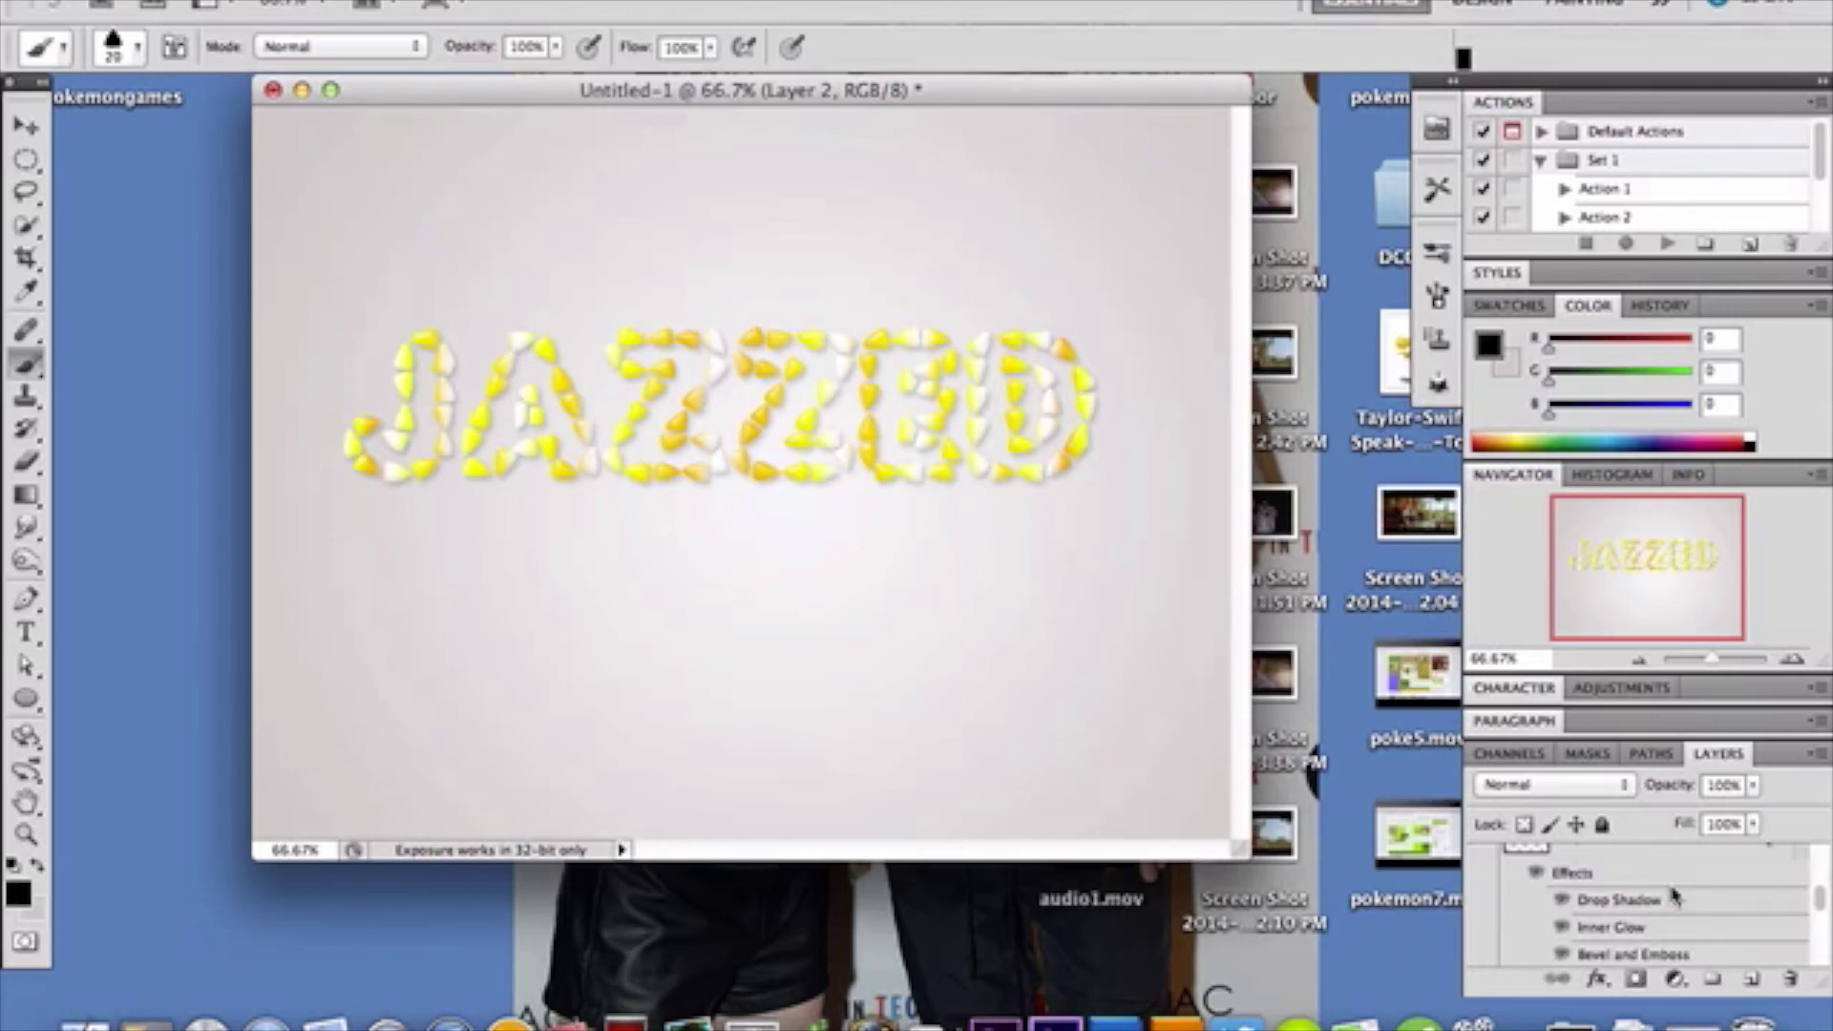
{"action": "scroll", "coordinate": [1672, 897], "scroll_direction": "down", "scroll_amount": 2}
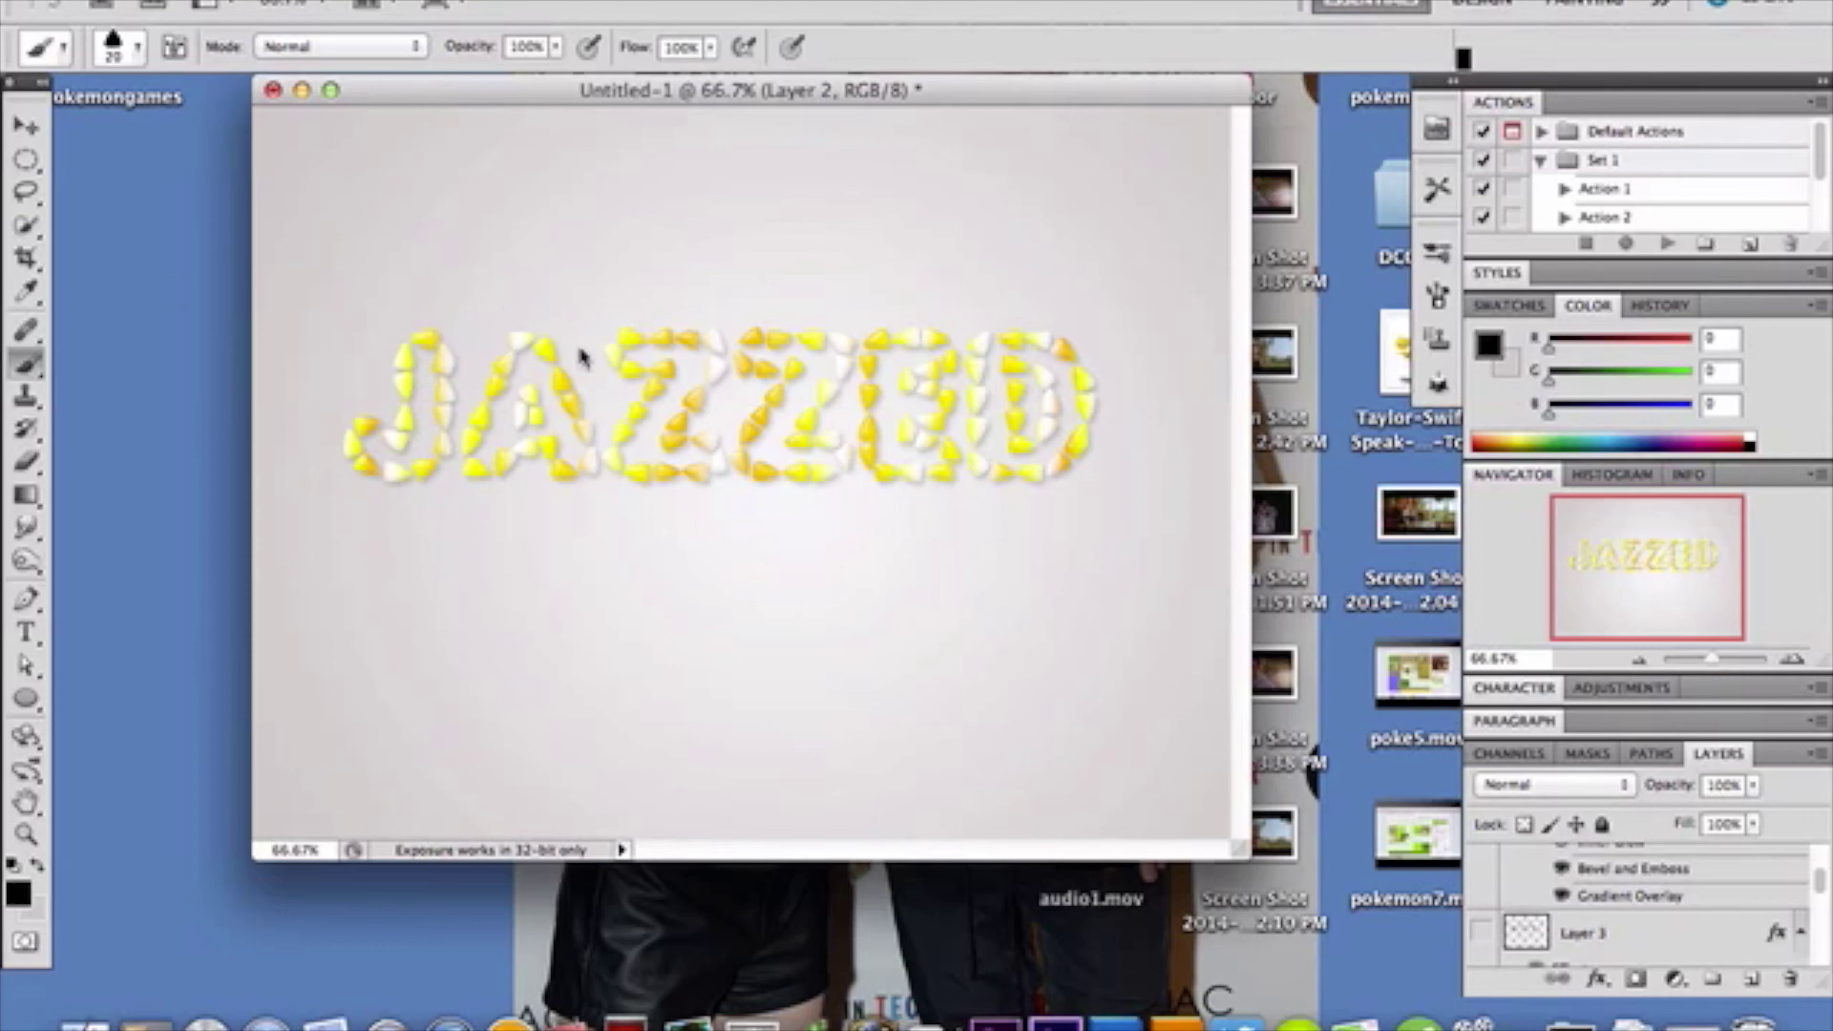
{"action": "mouse_move", "coordinate": [485, 220]}
{"action": "left_mouse_down"}
{"action": "mouse_move", "coordinate": [736, 221]}
{"action": "mouse_move", "coordinate": [867, 169]}
{"action": "left_mouse_up"}
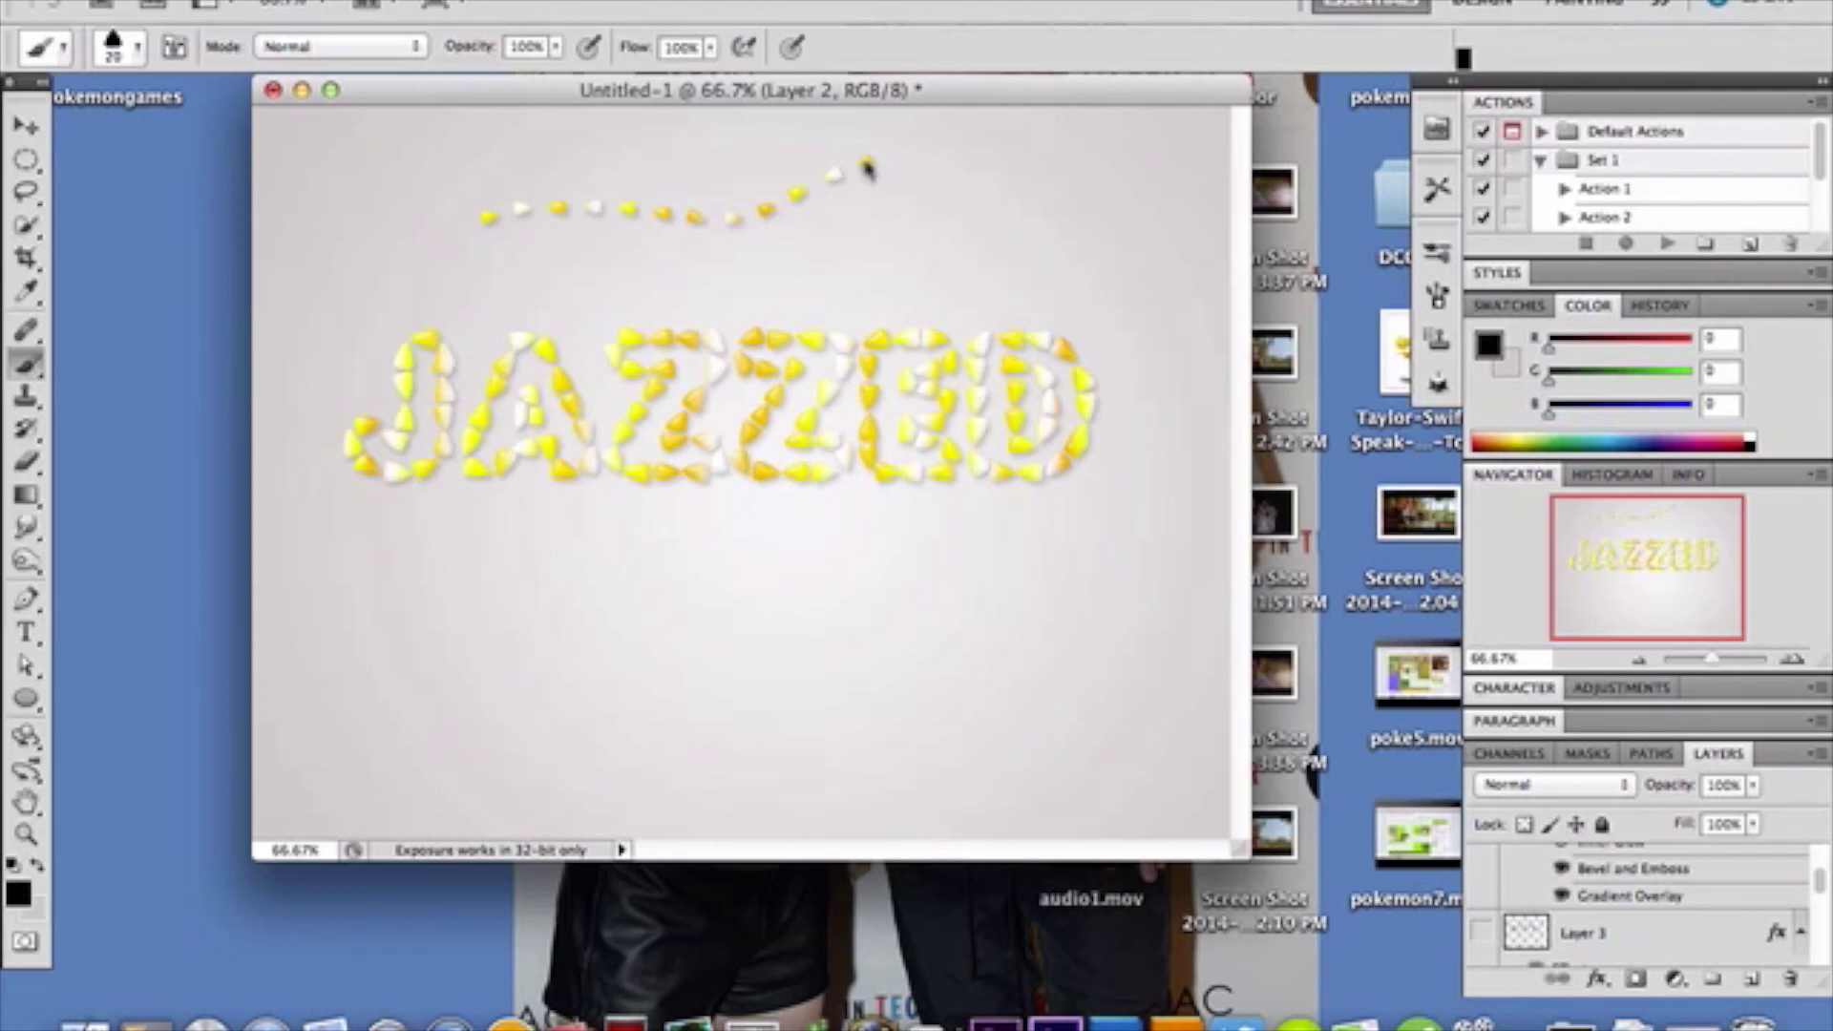
Undo the trial candy-corn stroke above JAZZED.
{"action": "key", "text": "super+z"}
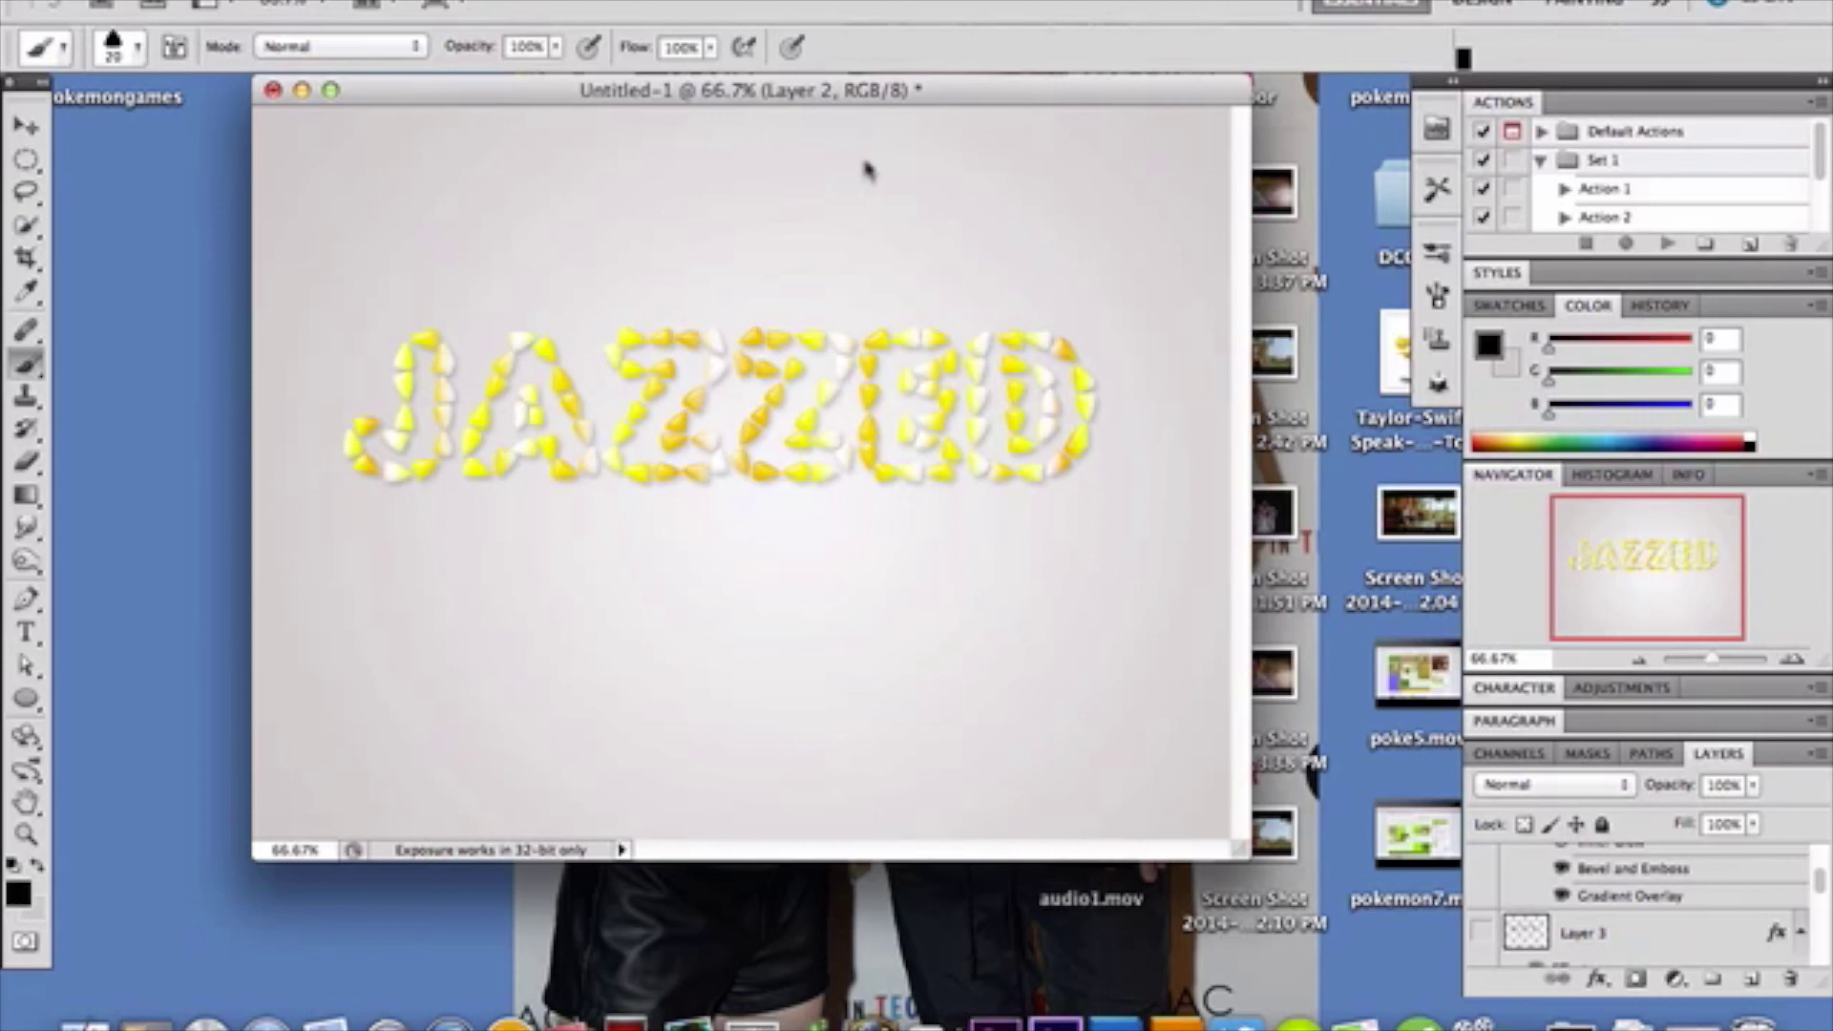
Turn on Layer 3 so extra candy pieces fill the insides of the JAZZED letters.
{"action": "left_click", "coordinate": [1482, 932]}
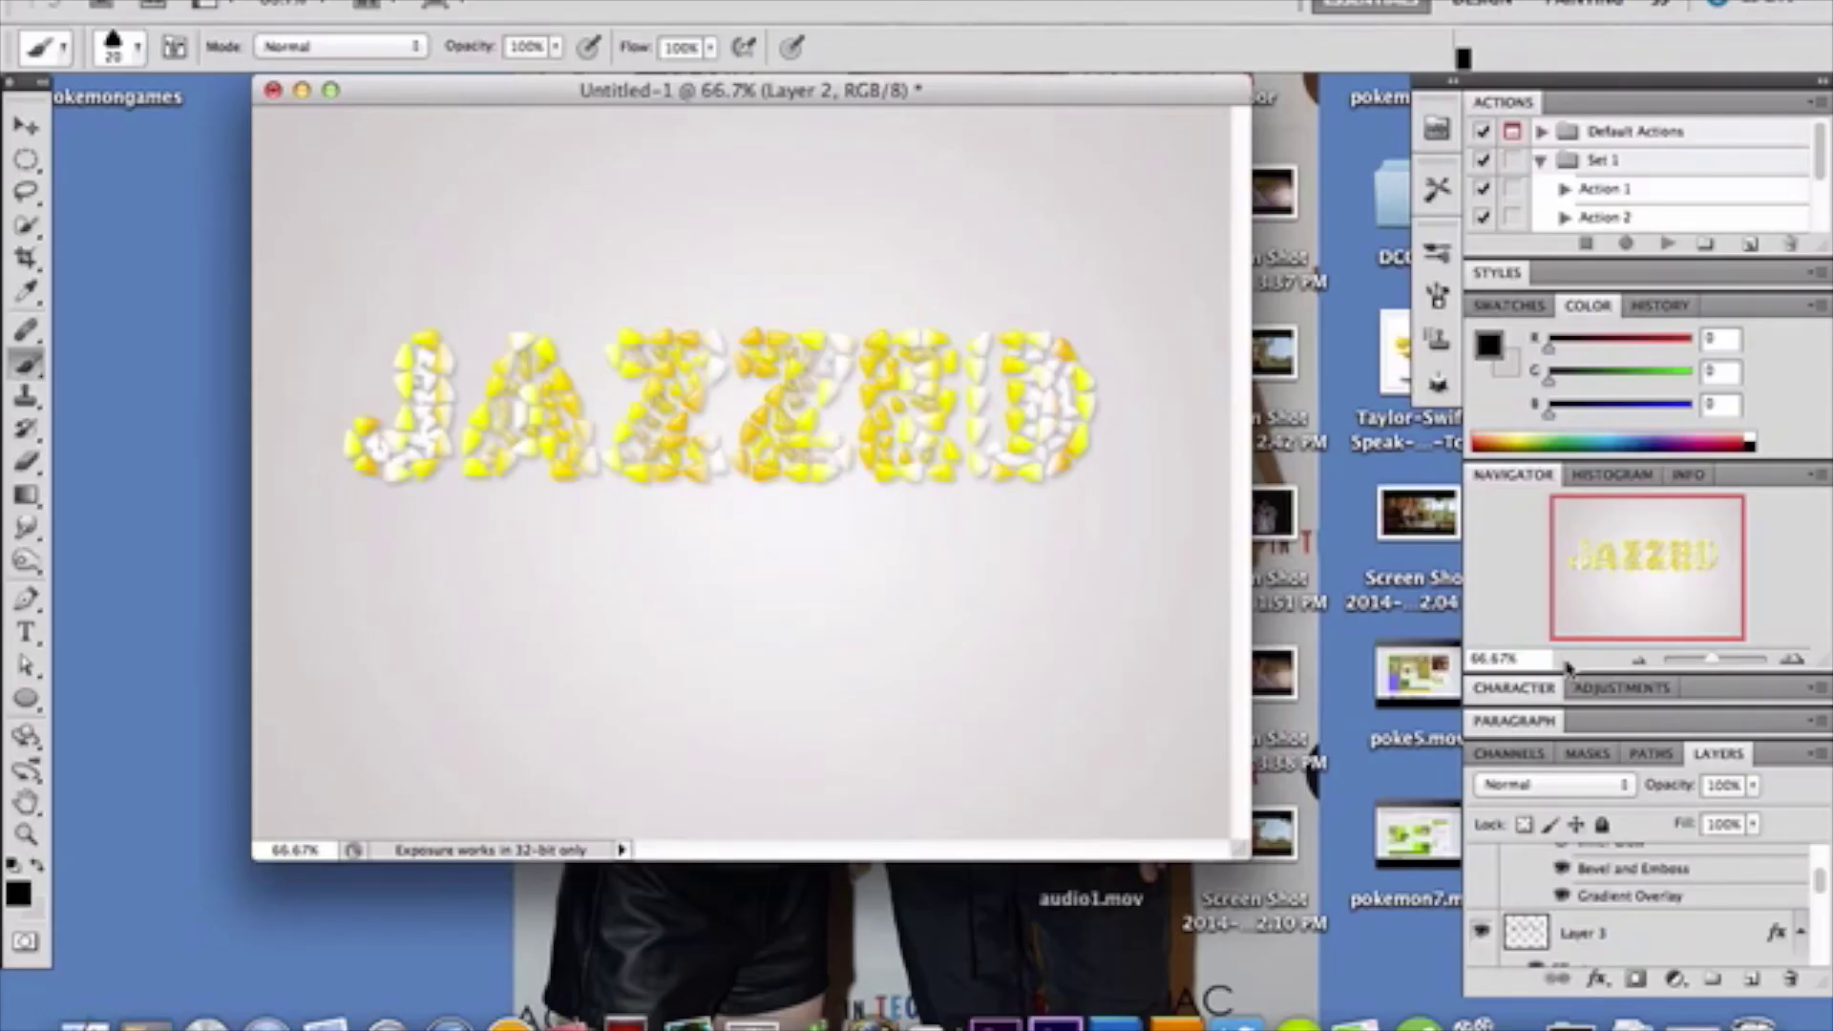
{"action": "scroll", "coordinate": [1766, 940], "scroll_direction": "down", "scroll_amount": 3}
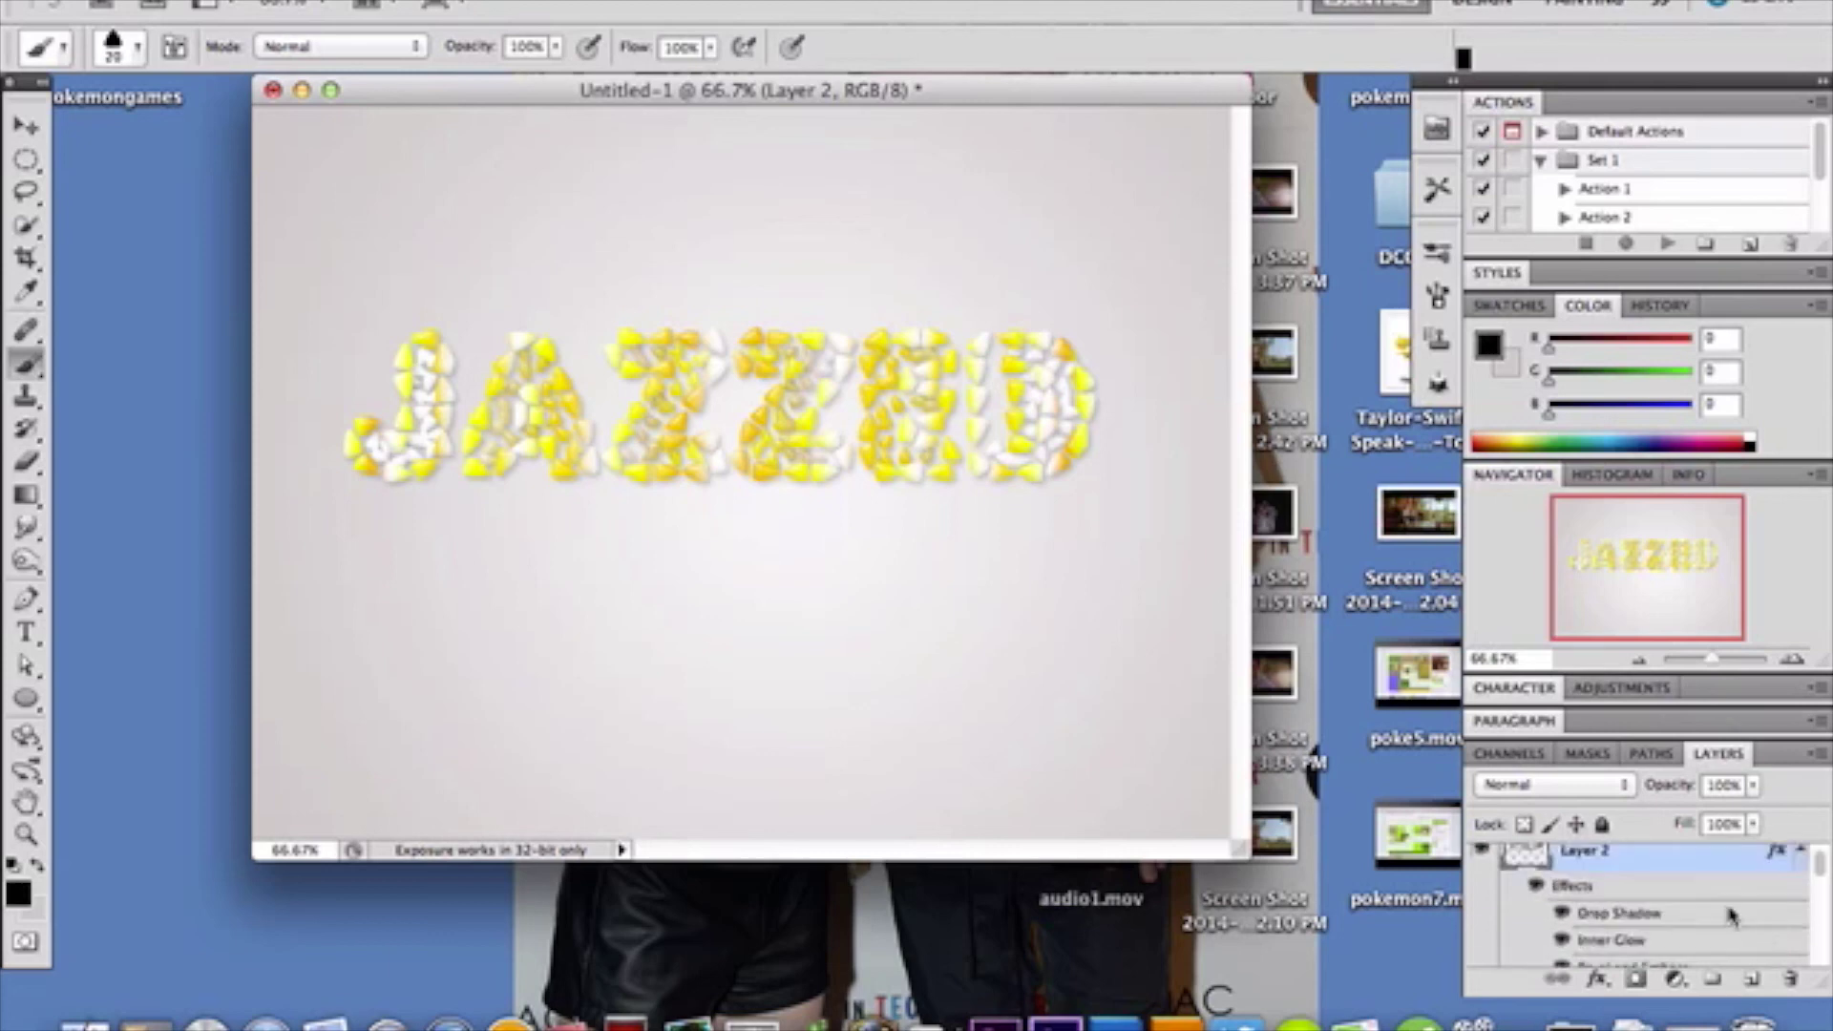
{"action": "double_click", "coordinate": [1704, 859]}
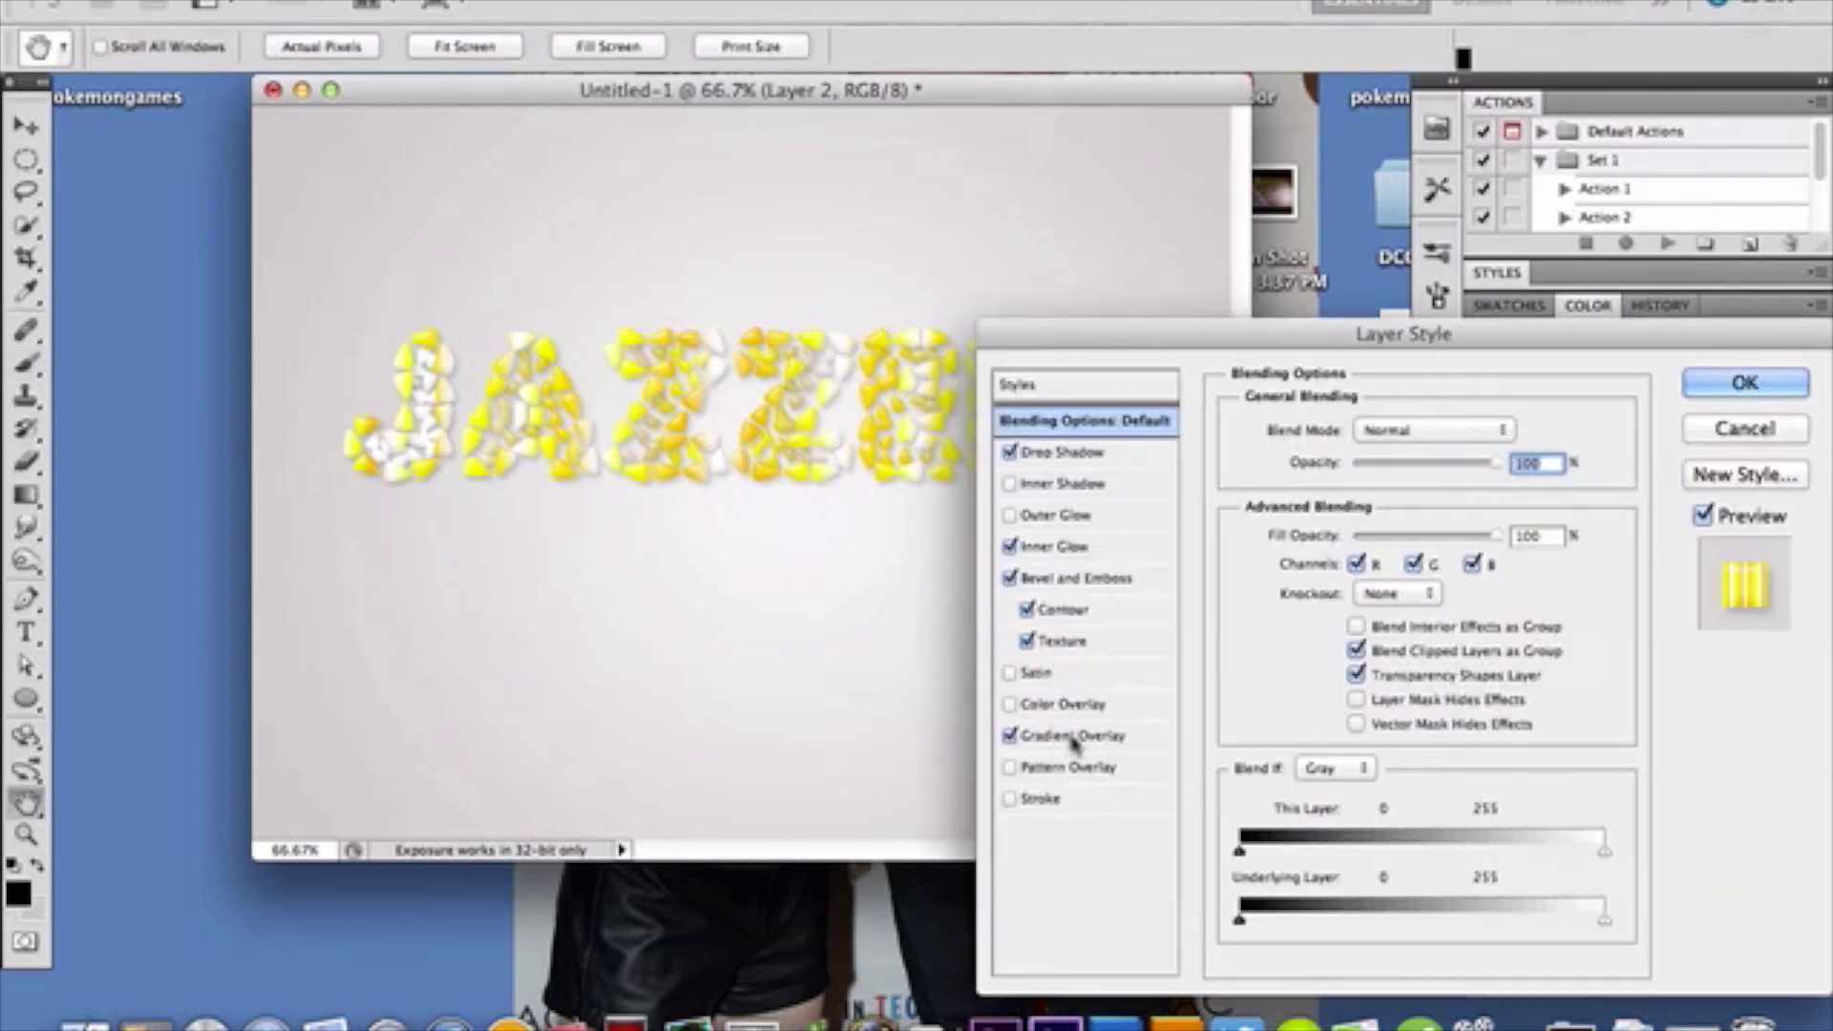
{"action": "left_click", "coordinate": [1744, 429]}
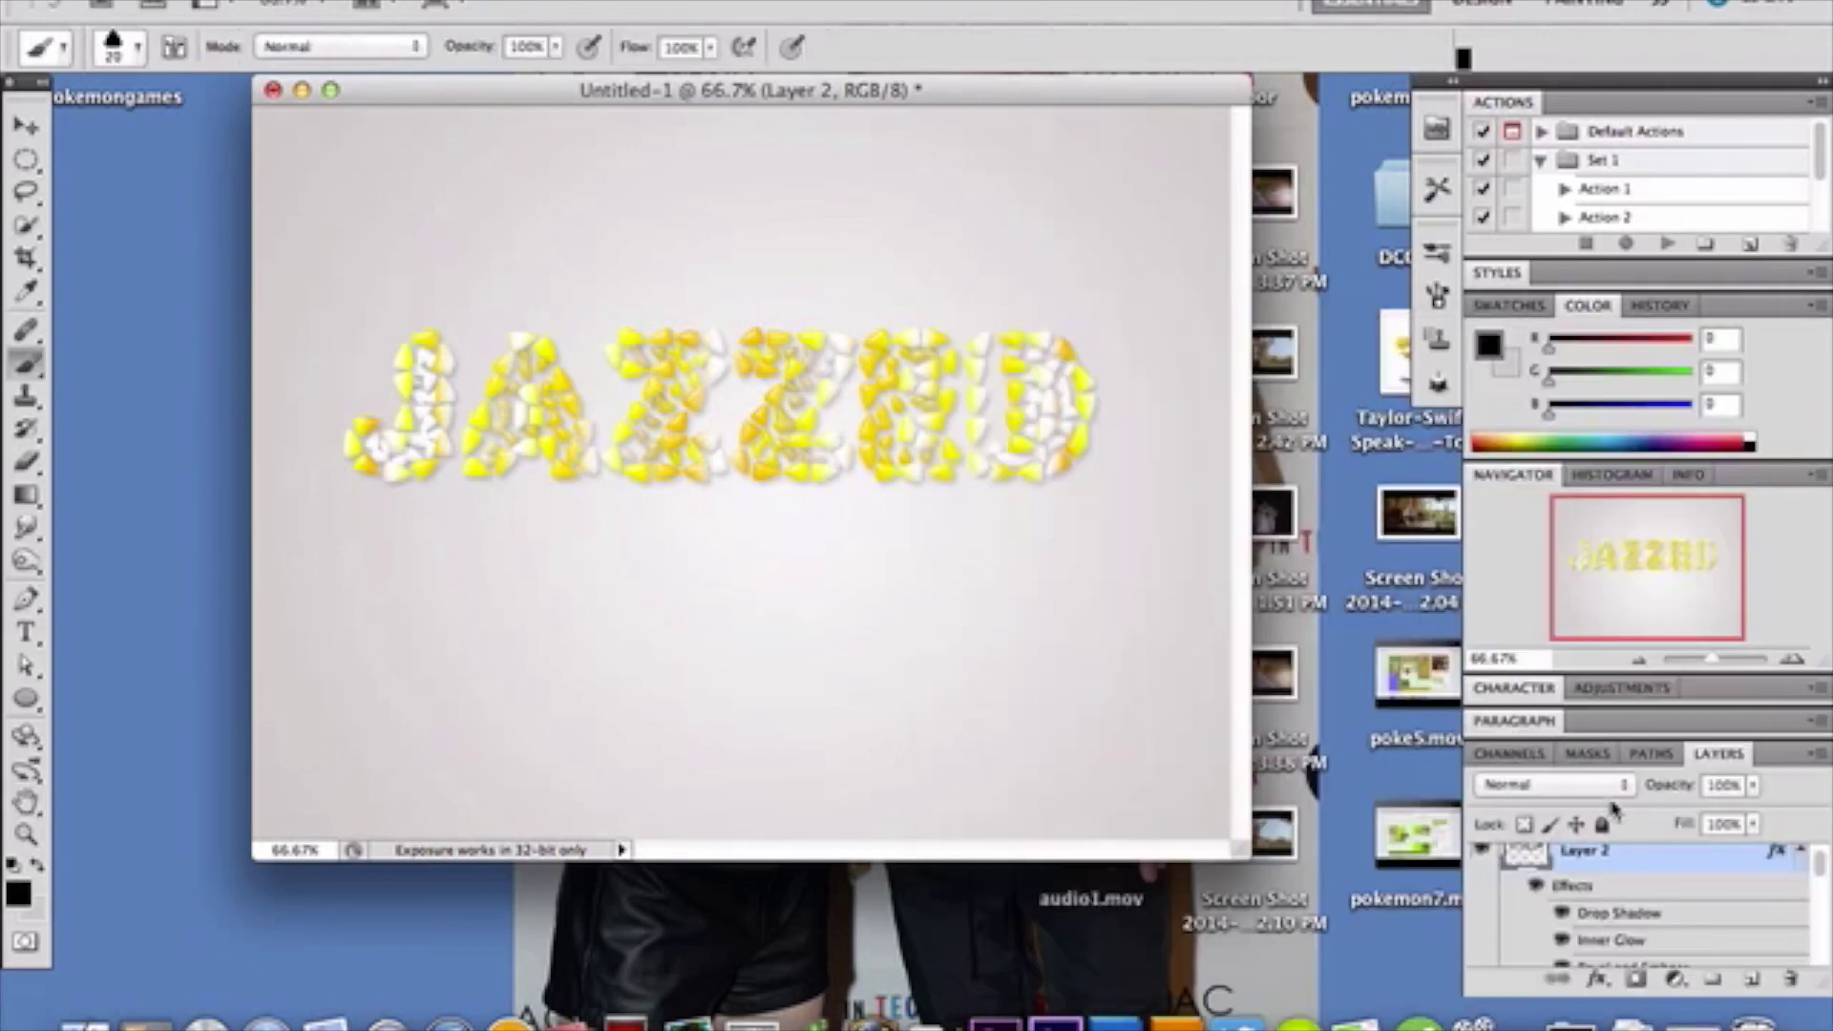
{"action": "scroll", "coordinate": [1642, 906], "scroll_direction": "down", "scroll_amount": 5}
{"action": "double_click", "coordinate": [1642, 917]}
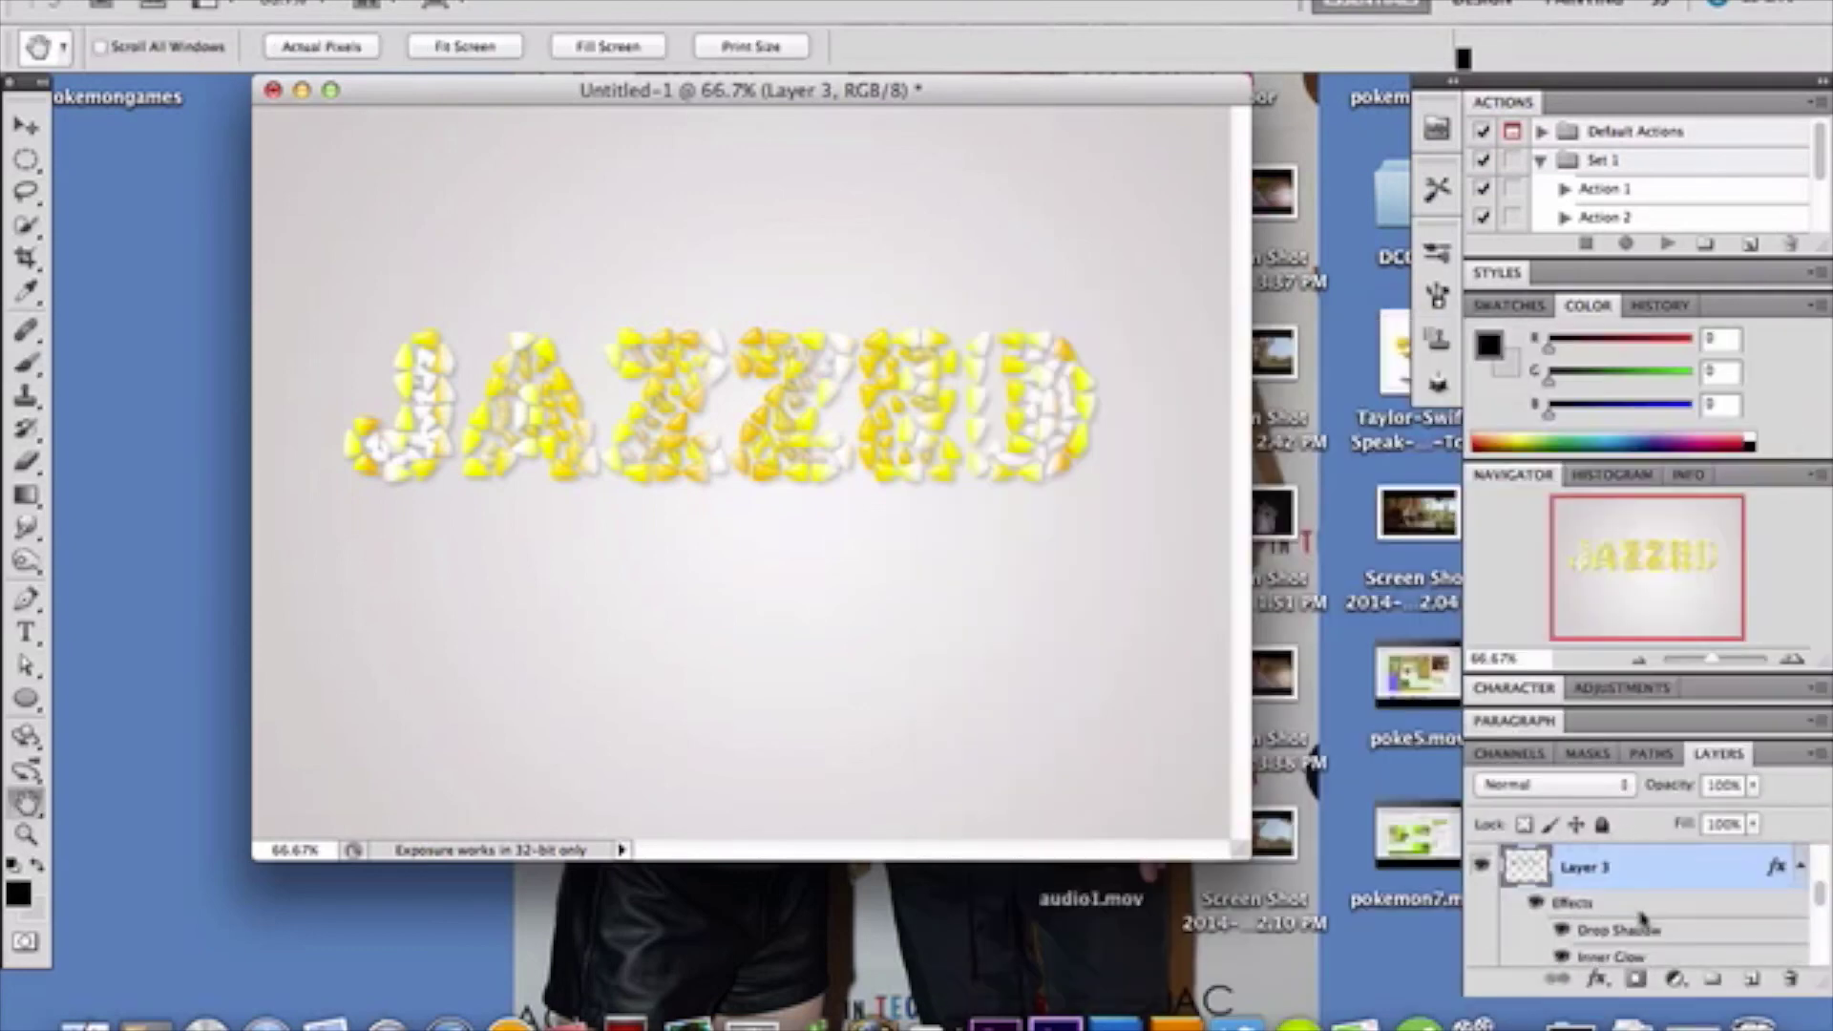
{"action": "left_click", "coordinate": [1053, 740]}
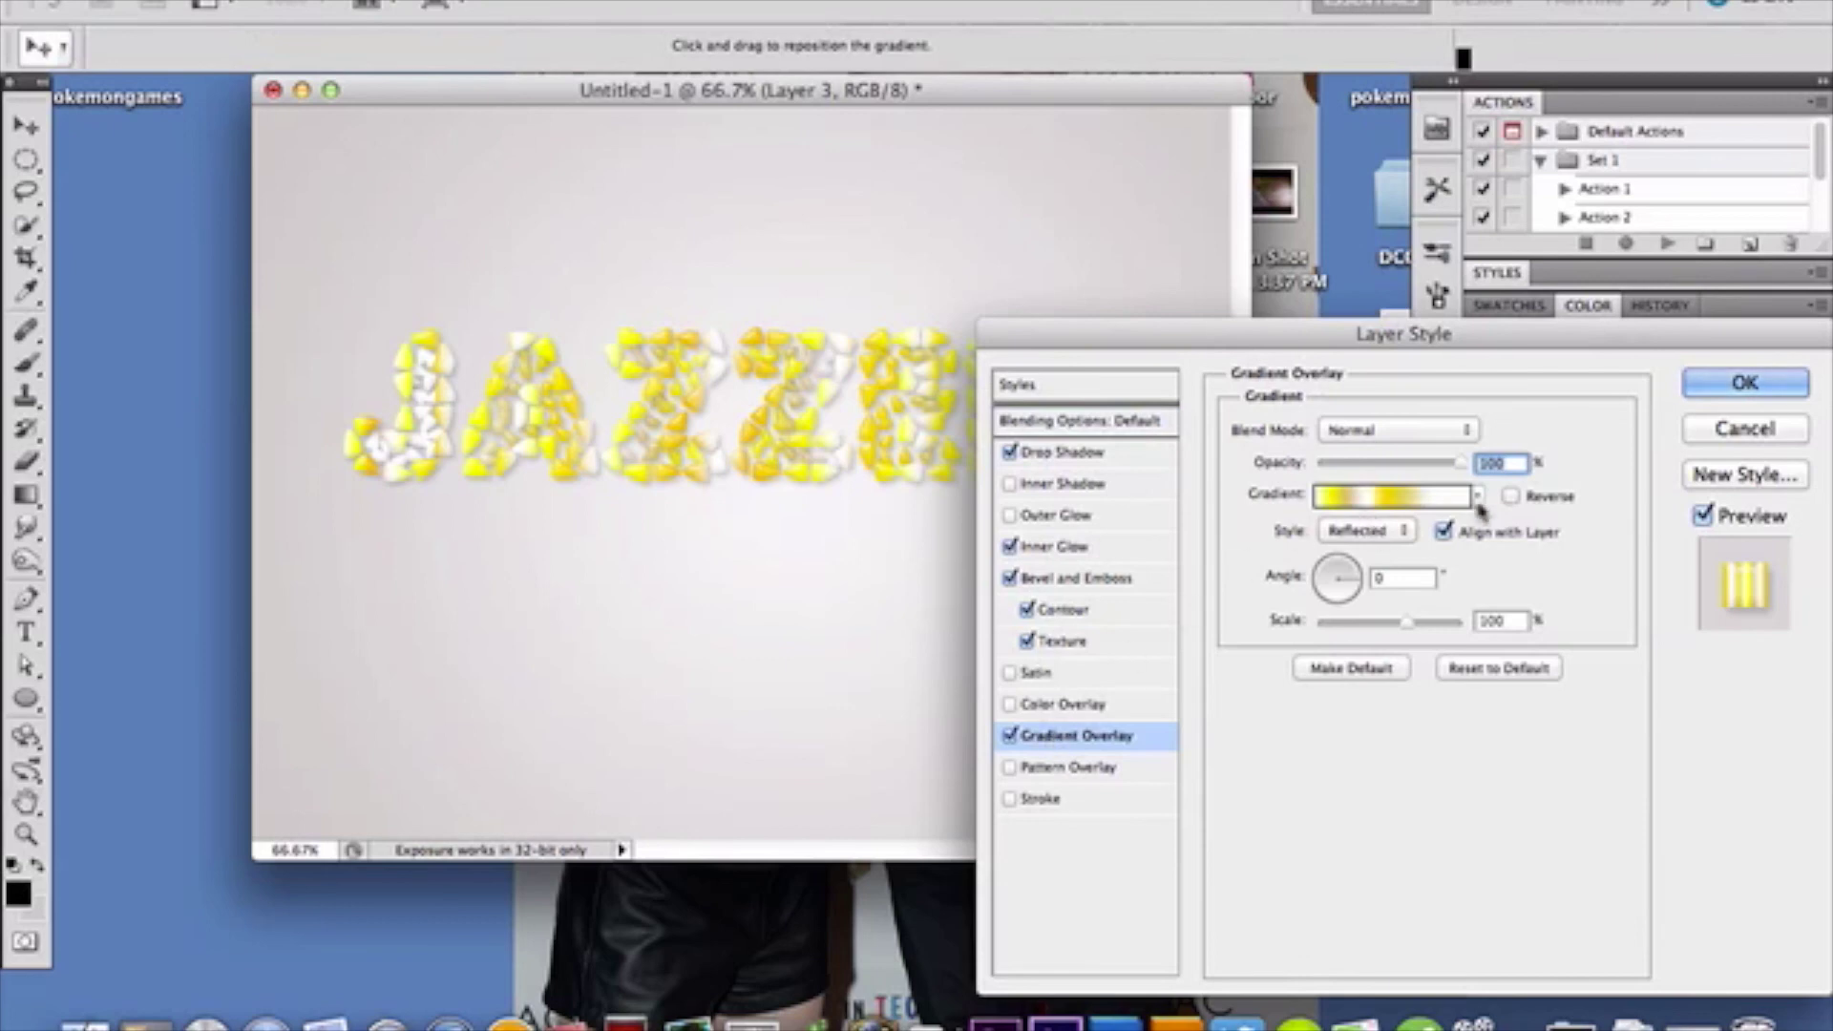
{"action": "left_click", "coordinate": [1510, 496]}
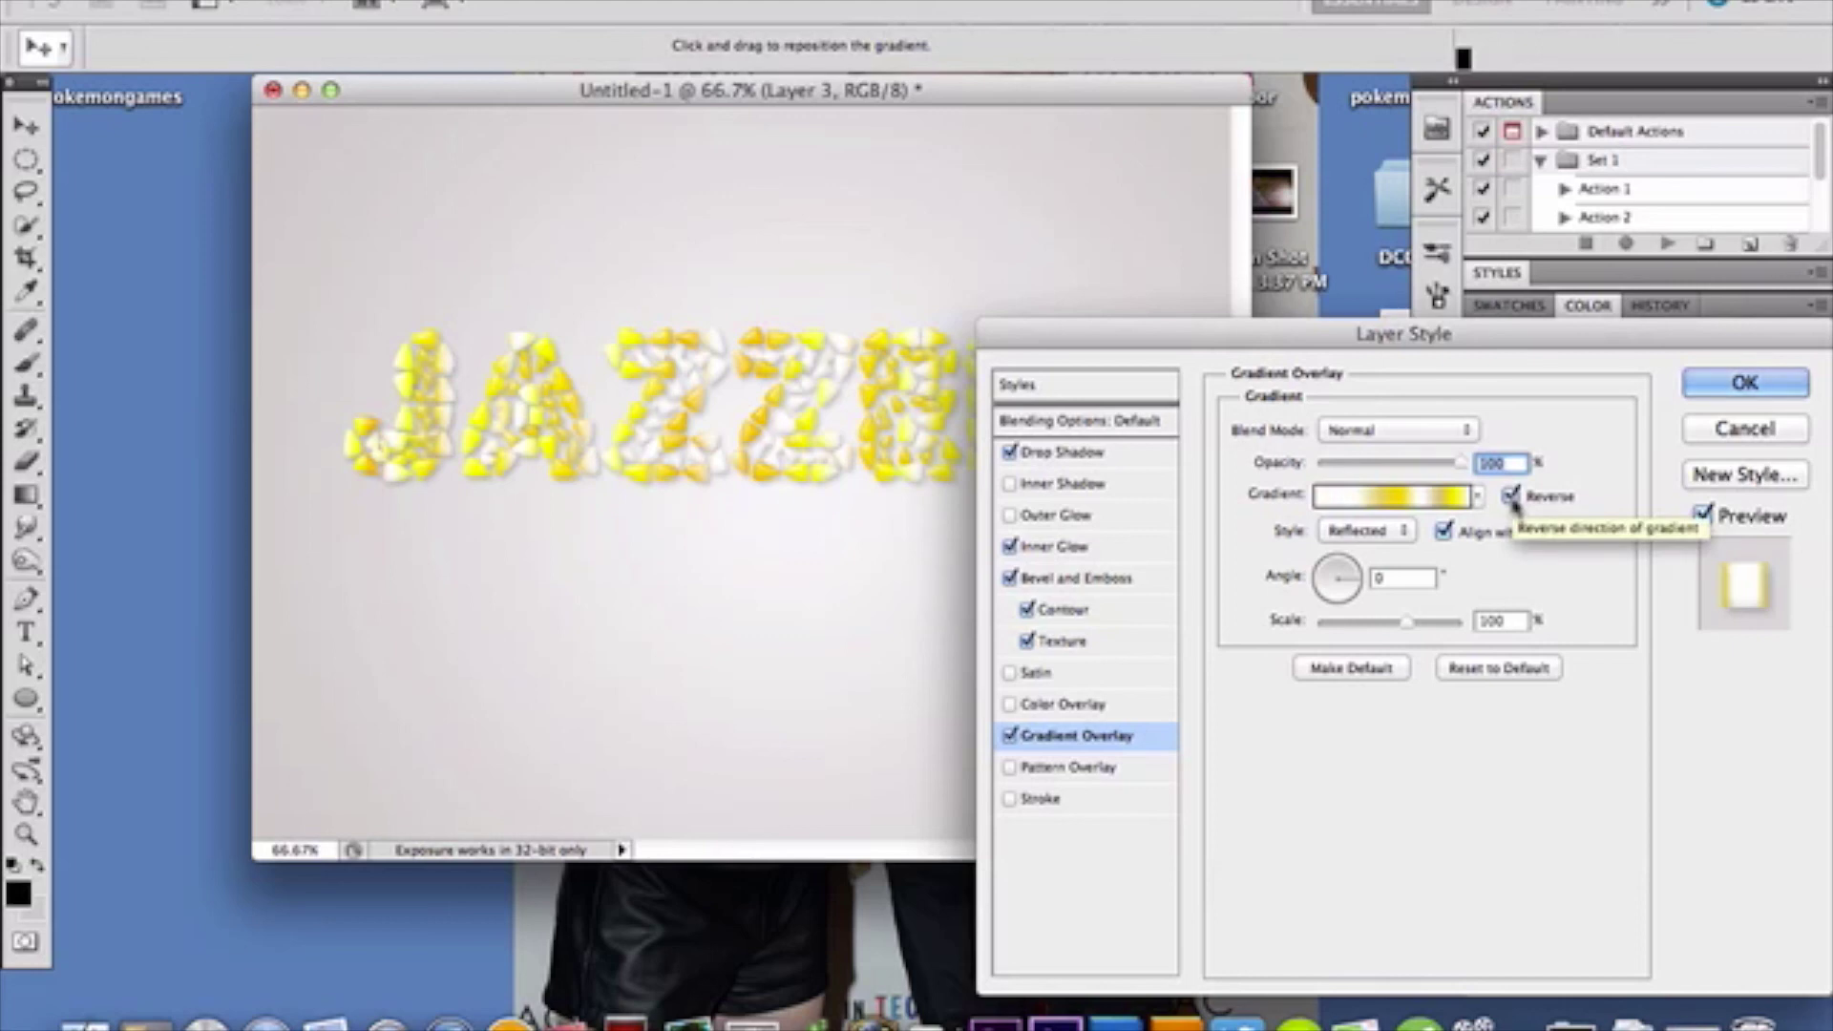
{"action": "left_click", "coordinate": [1512, 498]}
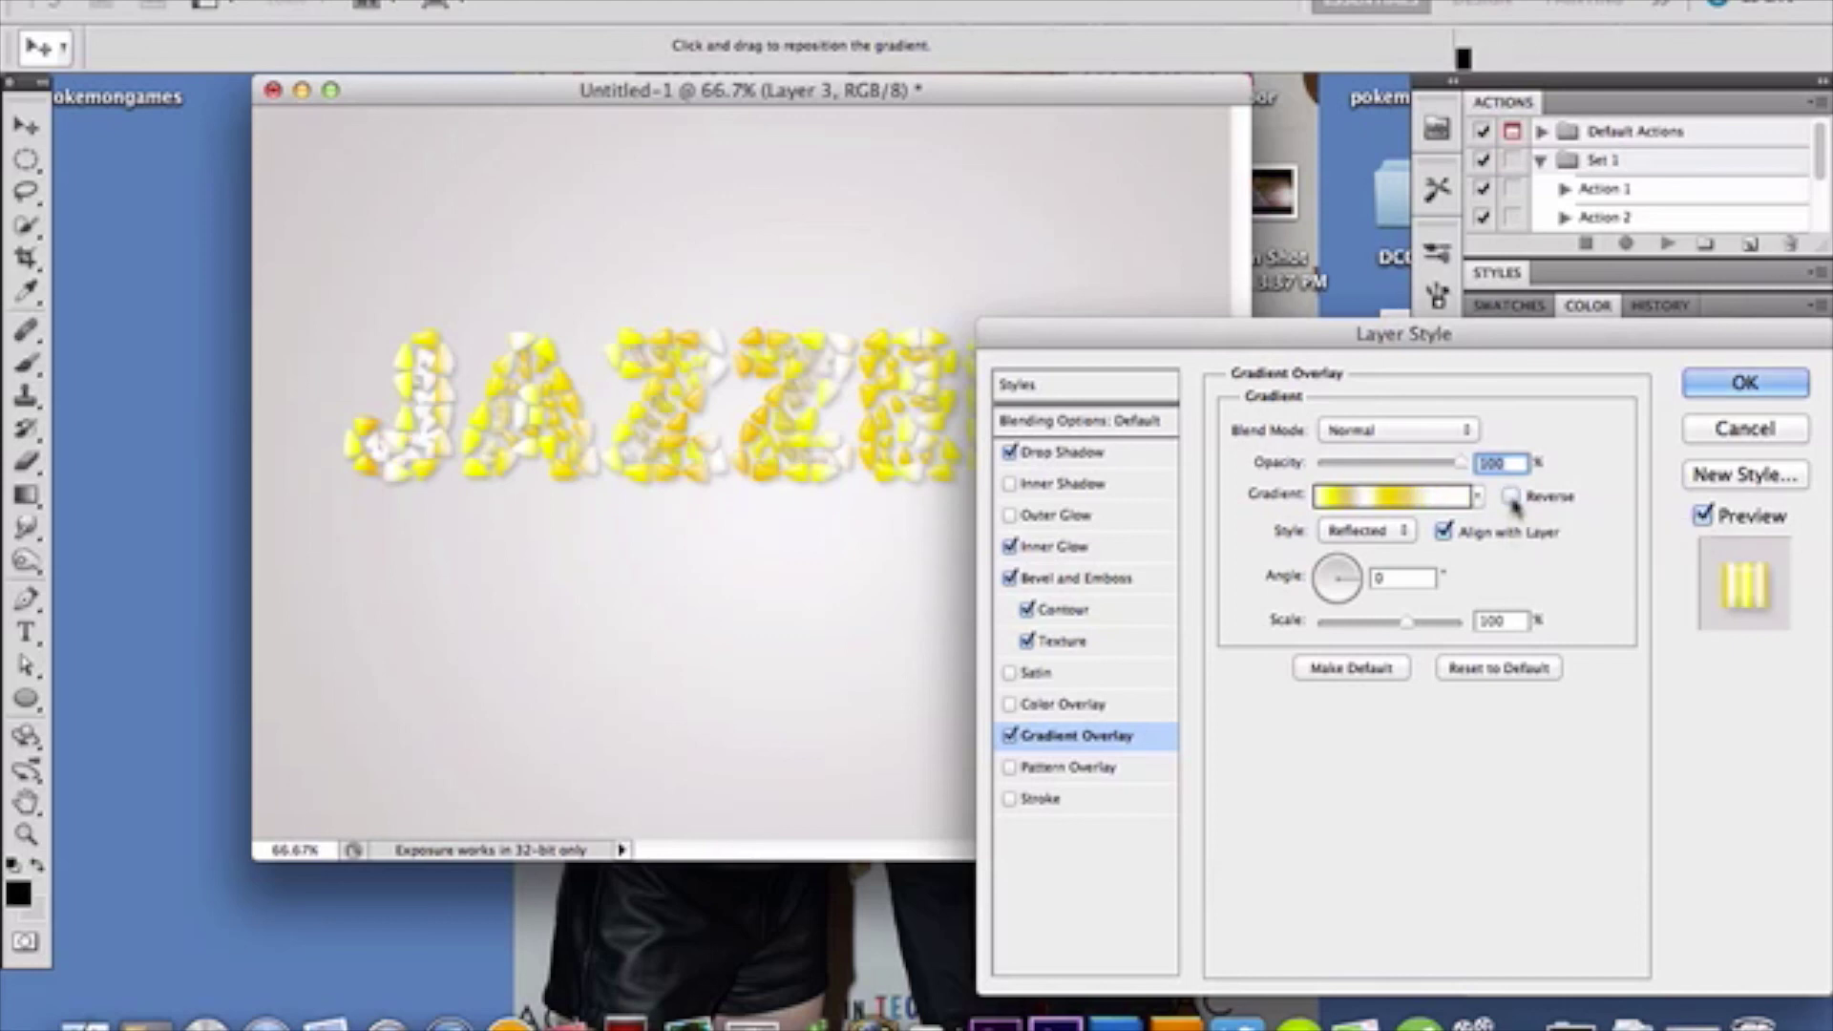
{"action": "key", "text": "Return"}
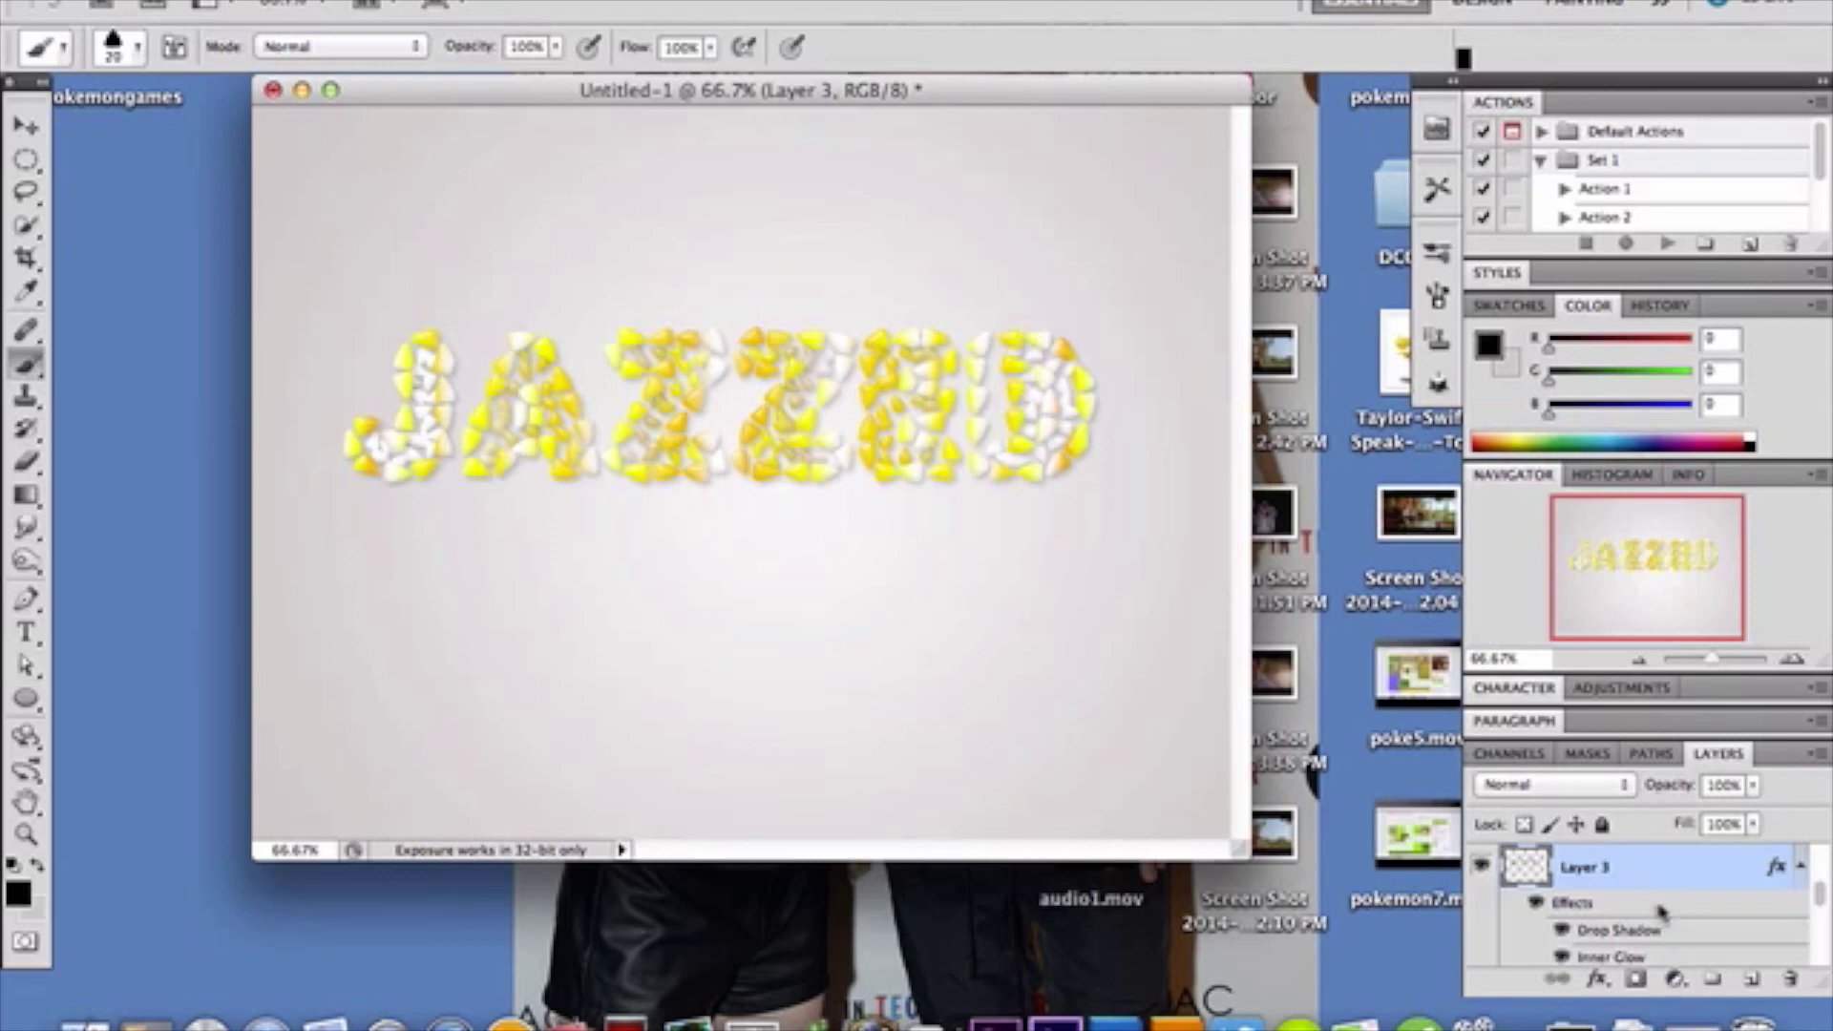
Reveal the Layer 4 spider-web and texture-gaga background layers, then select Layer 4.
{"action": "scroll", "coordinate": [1663, 918], "scroll_direction": "down", "scroll_amount": 1}
{"action": "scroll", "coordinate": [1661, 911], "scroll_direction": "down", "scroll_amount": 5}
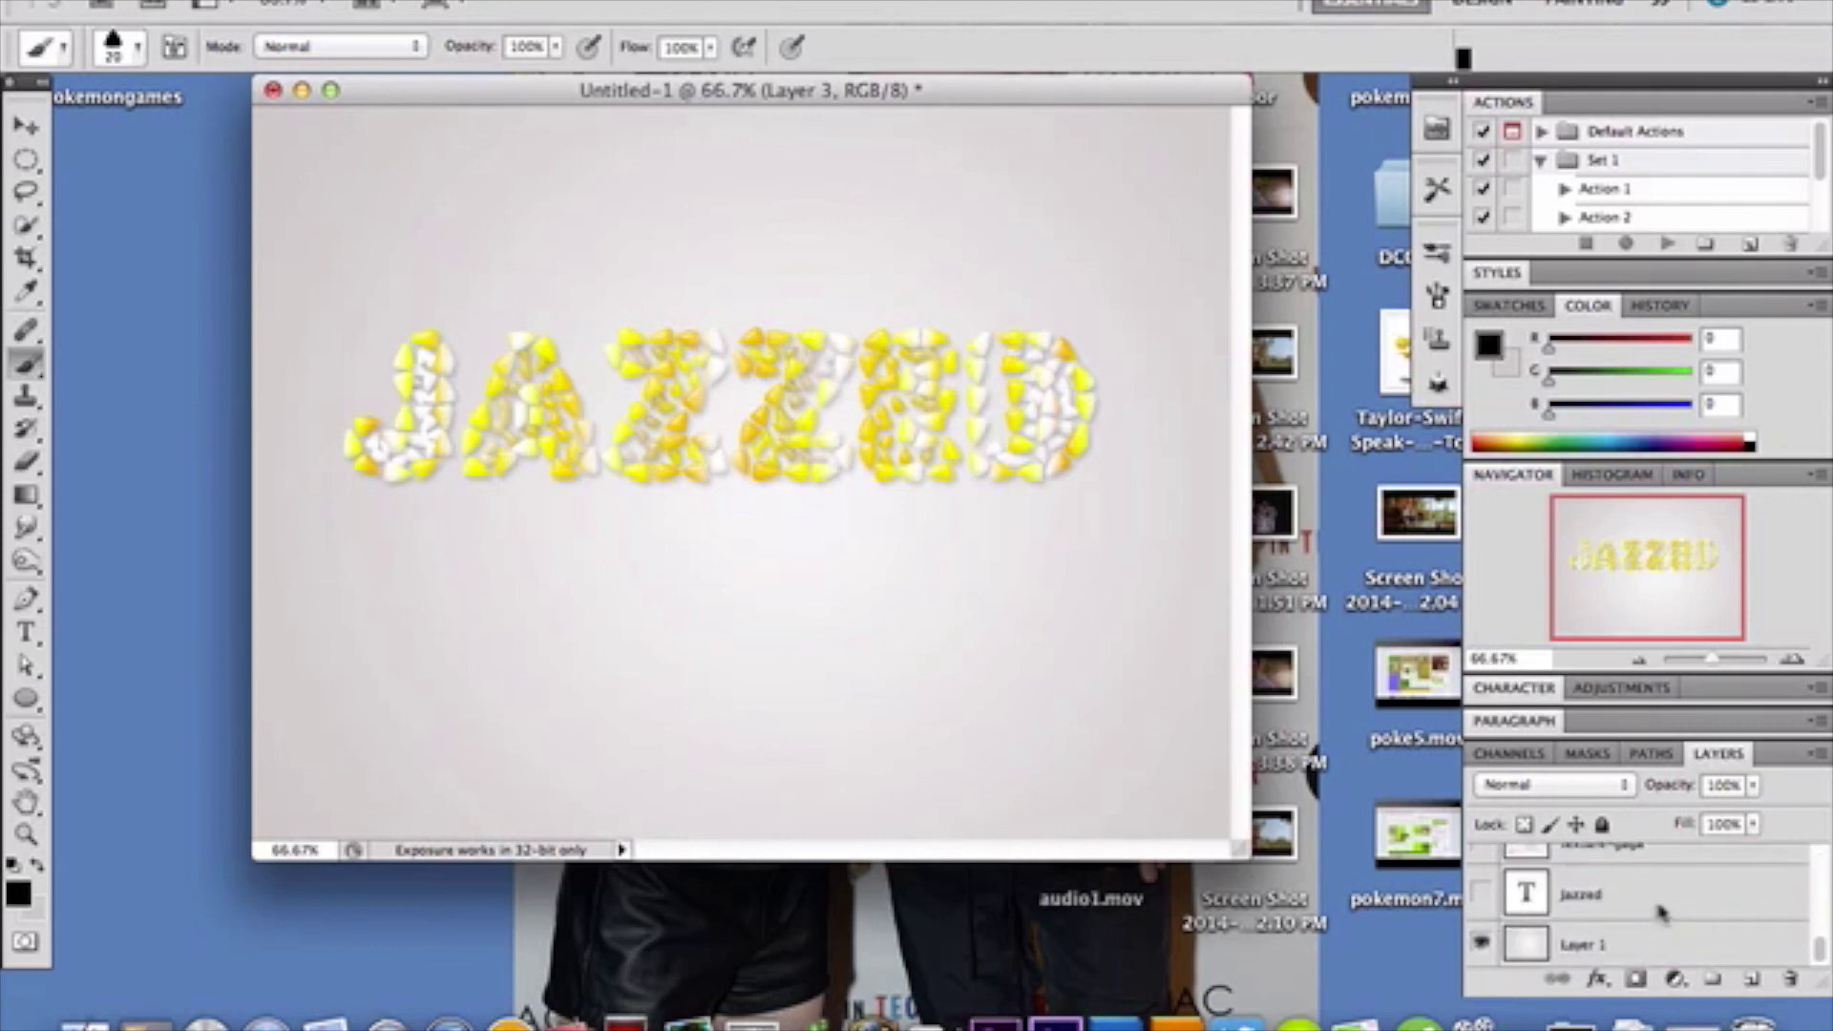
{"action": "scroll", "coordinate": [1582, 897], "scroll_direction": "up", "scroll_amount": 1}
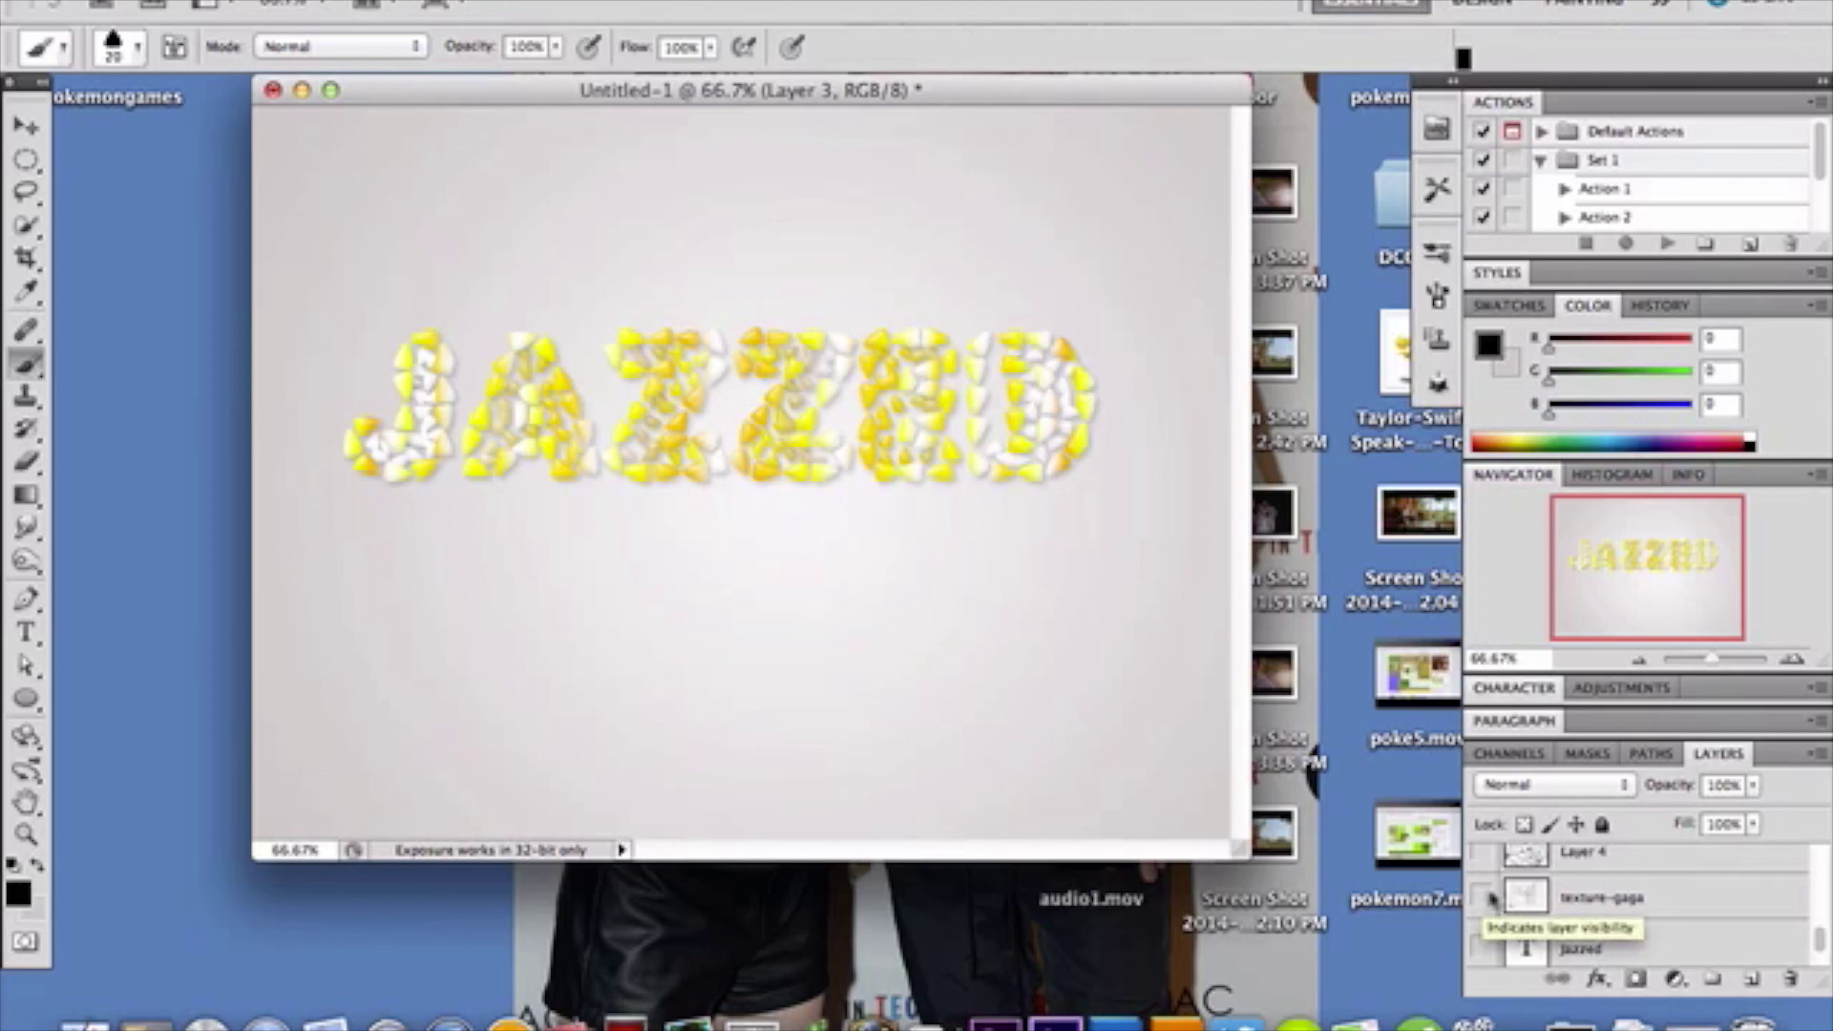
{"action": "scroll", "coordinate": [1489, 899], "scroll_direction": "up", "scroll_amount": 1}
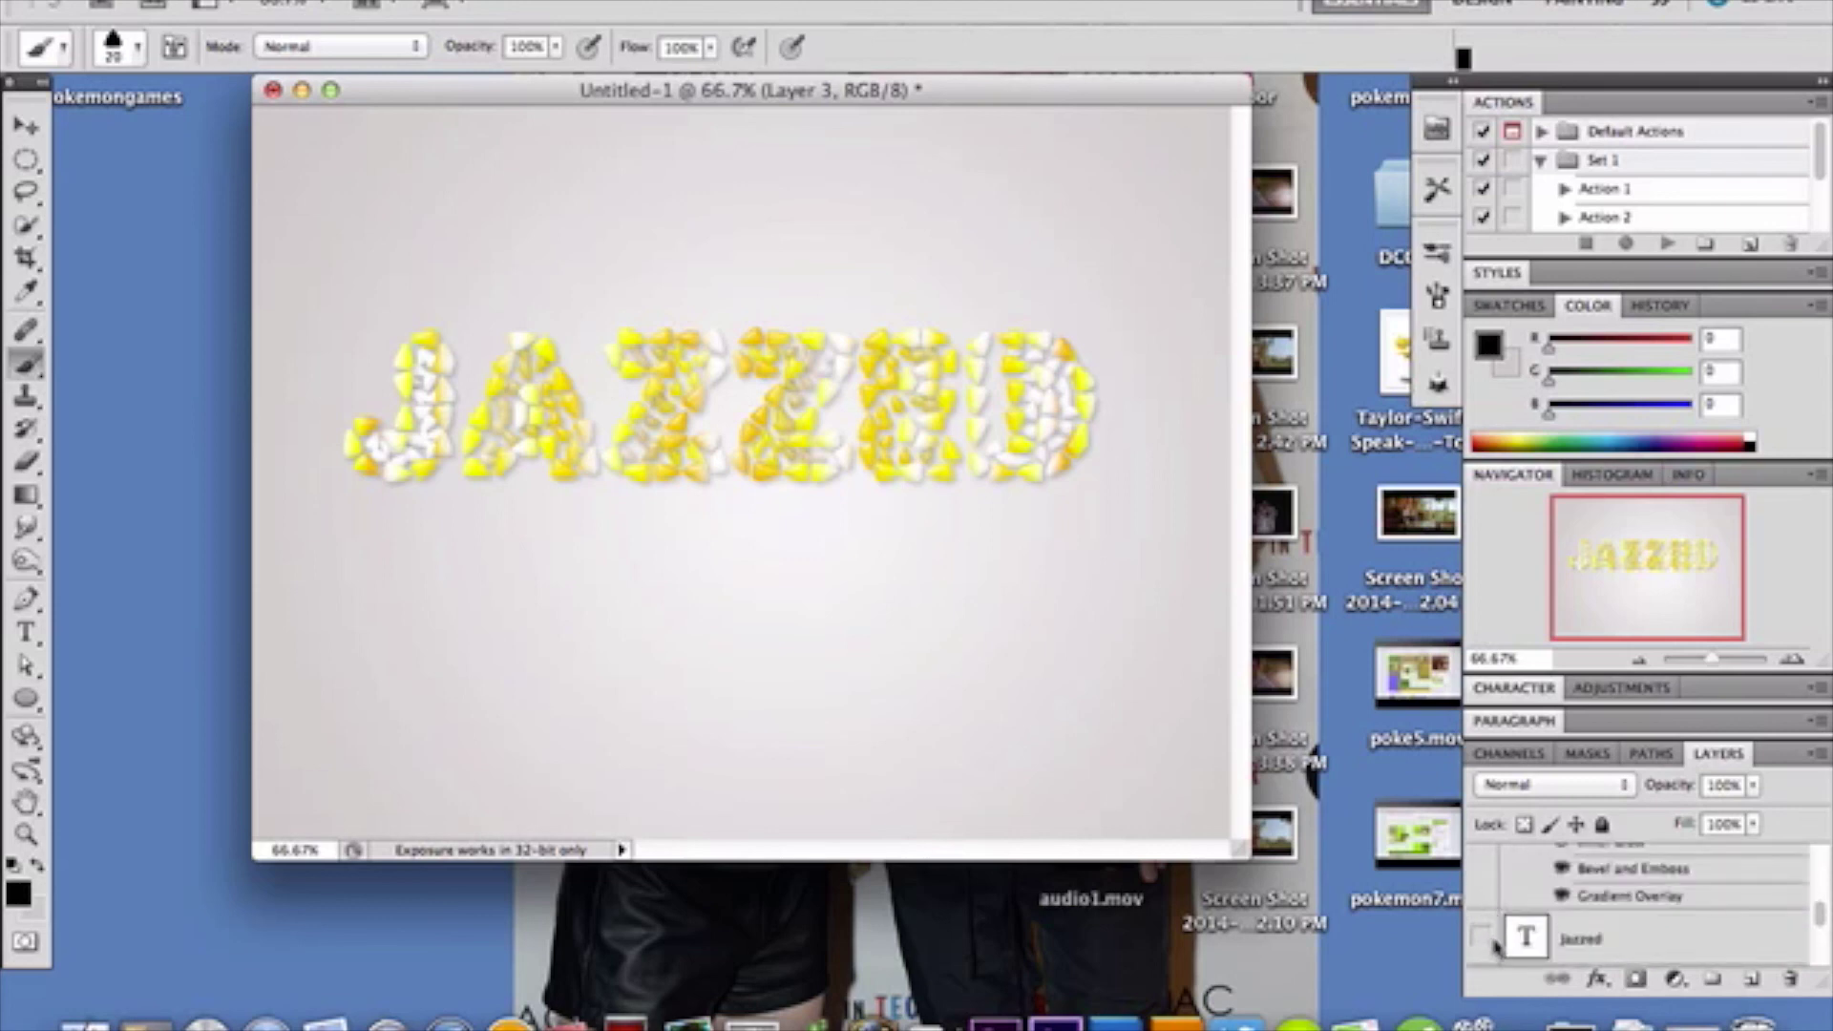
{"action": "left_click", "coordinate": [1482, 938]}
{"action": "left_click", "coordinate": [1483, 939]}
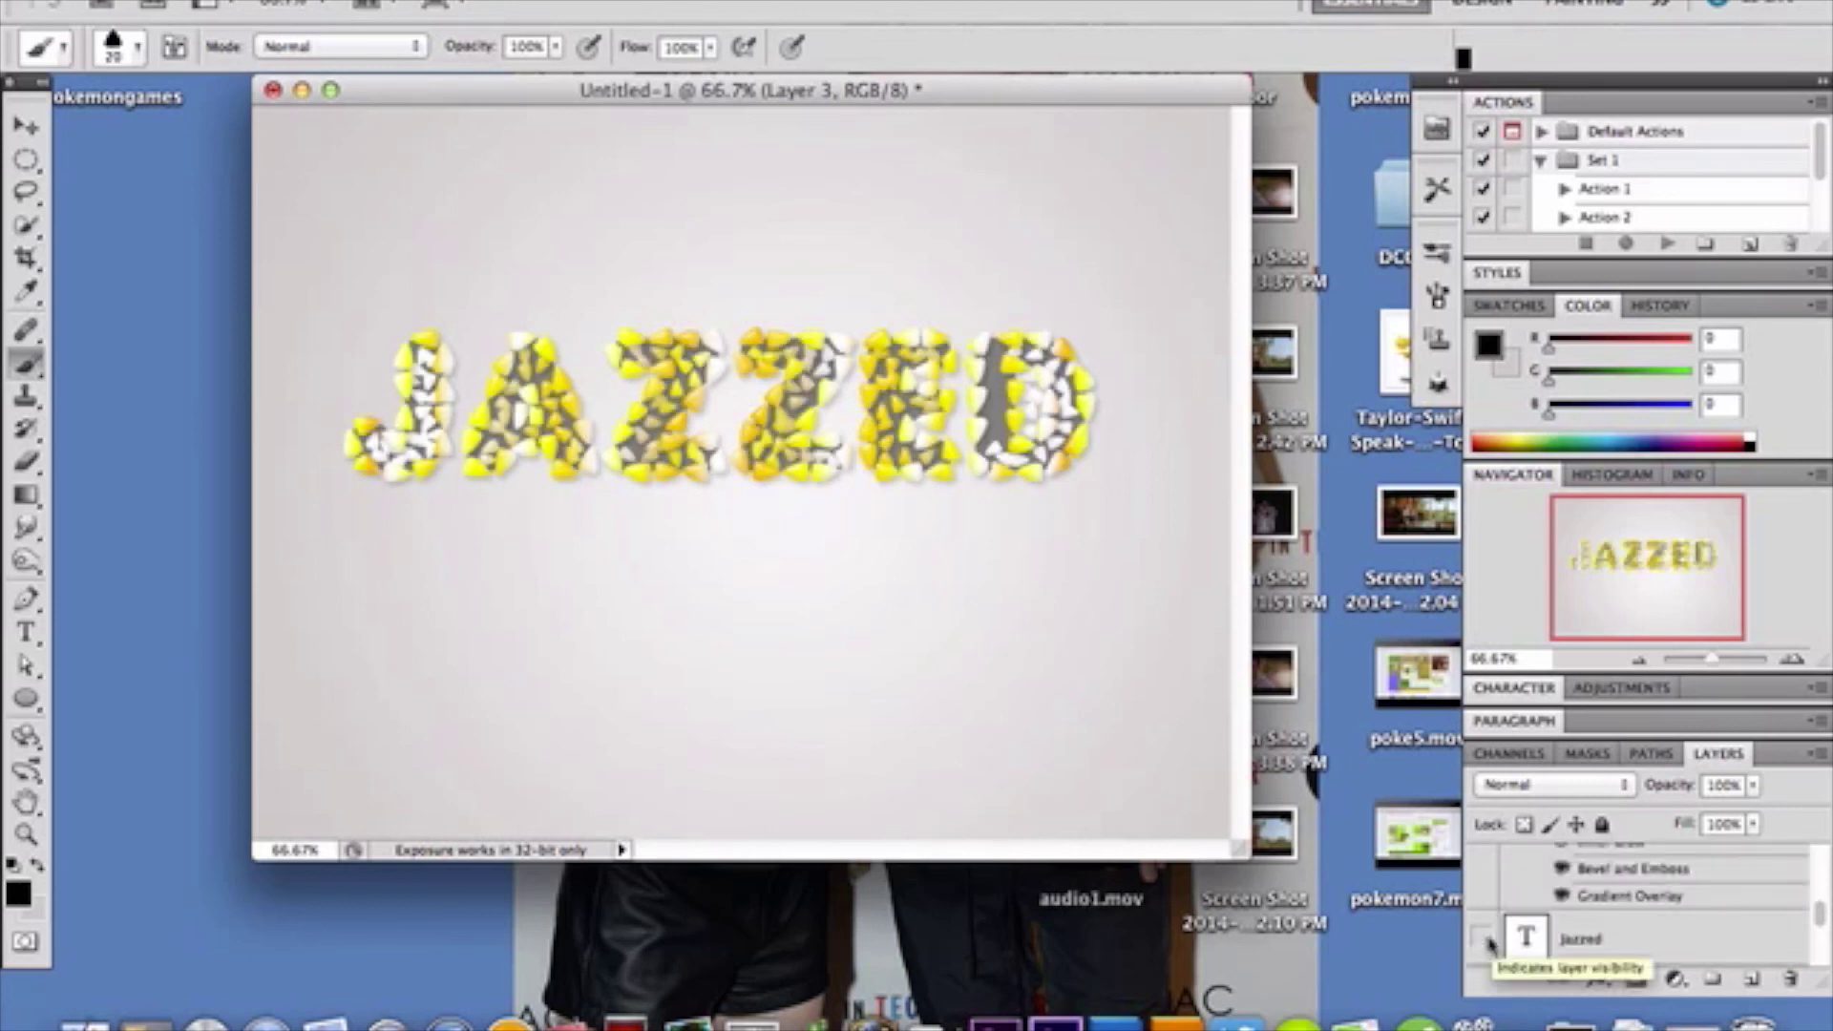
{"action": "scroll", "coordinate": [1490, 941], "scroll_direction": "down", "scroll_amount": 2}
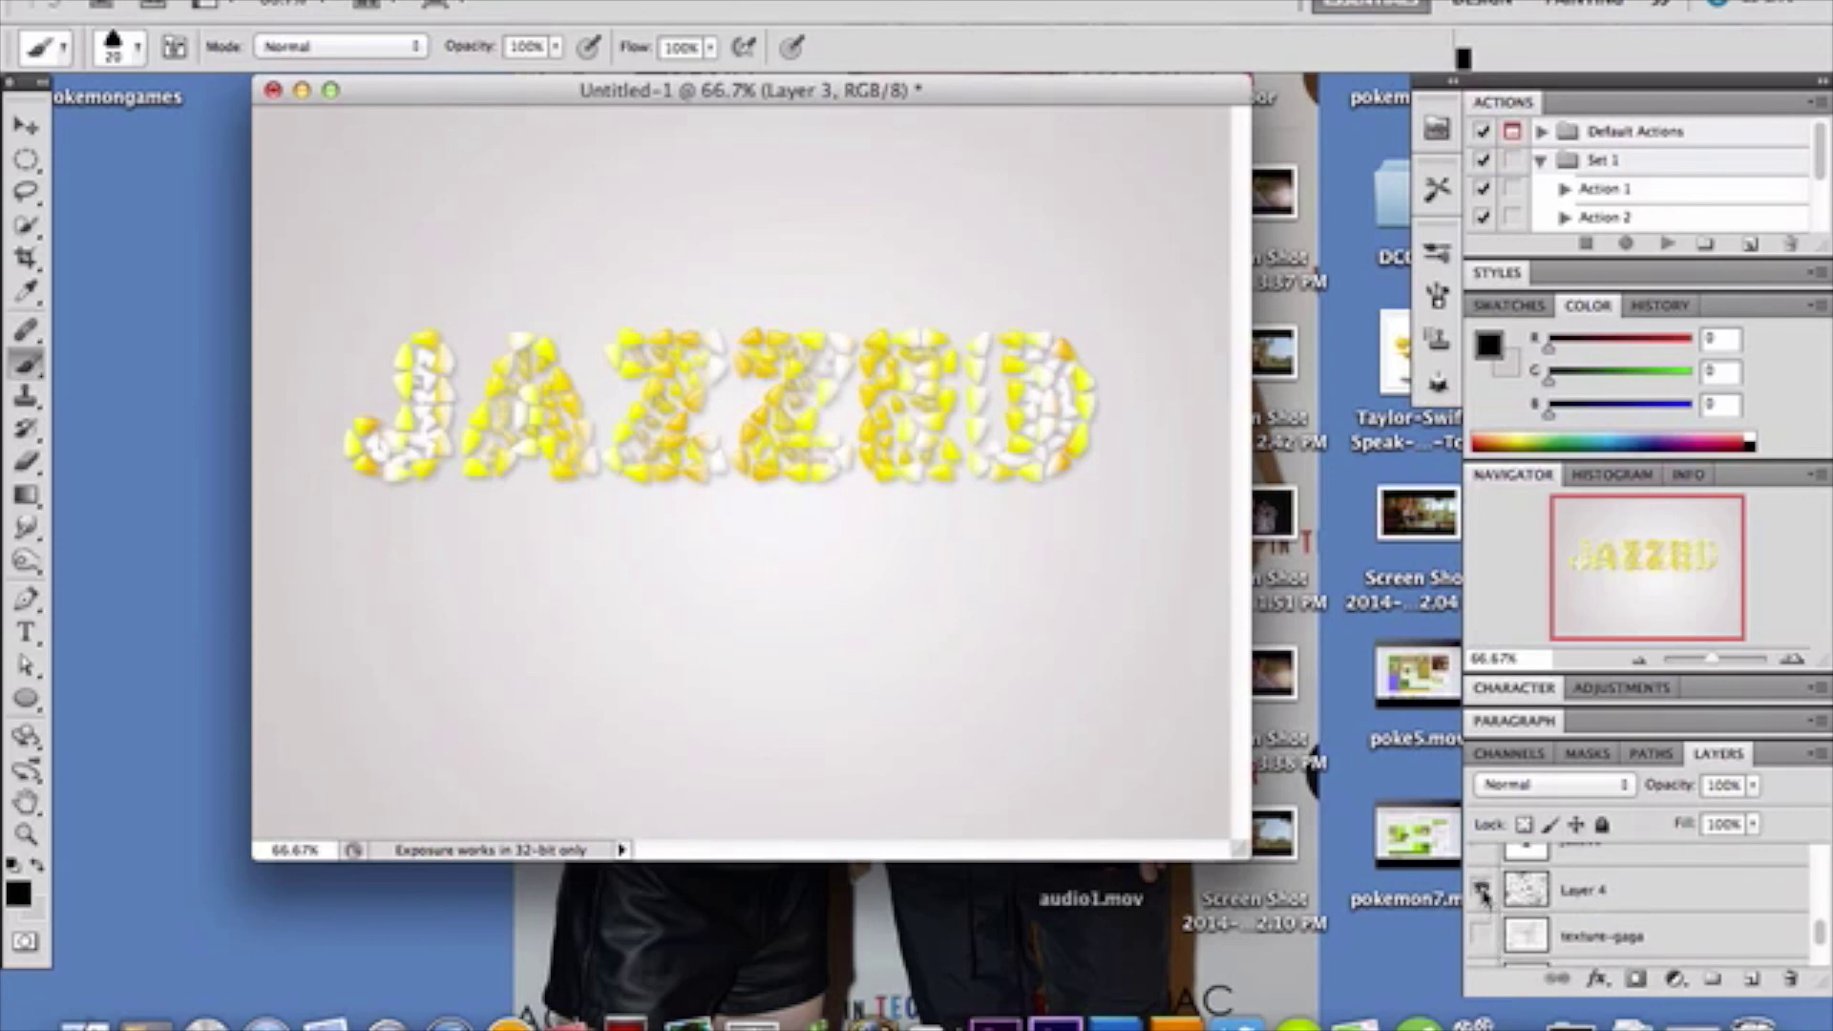
{"action": "left_click", "coordinate": [1482, 890]}
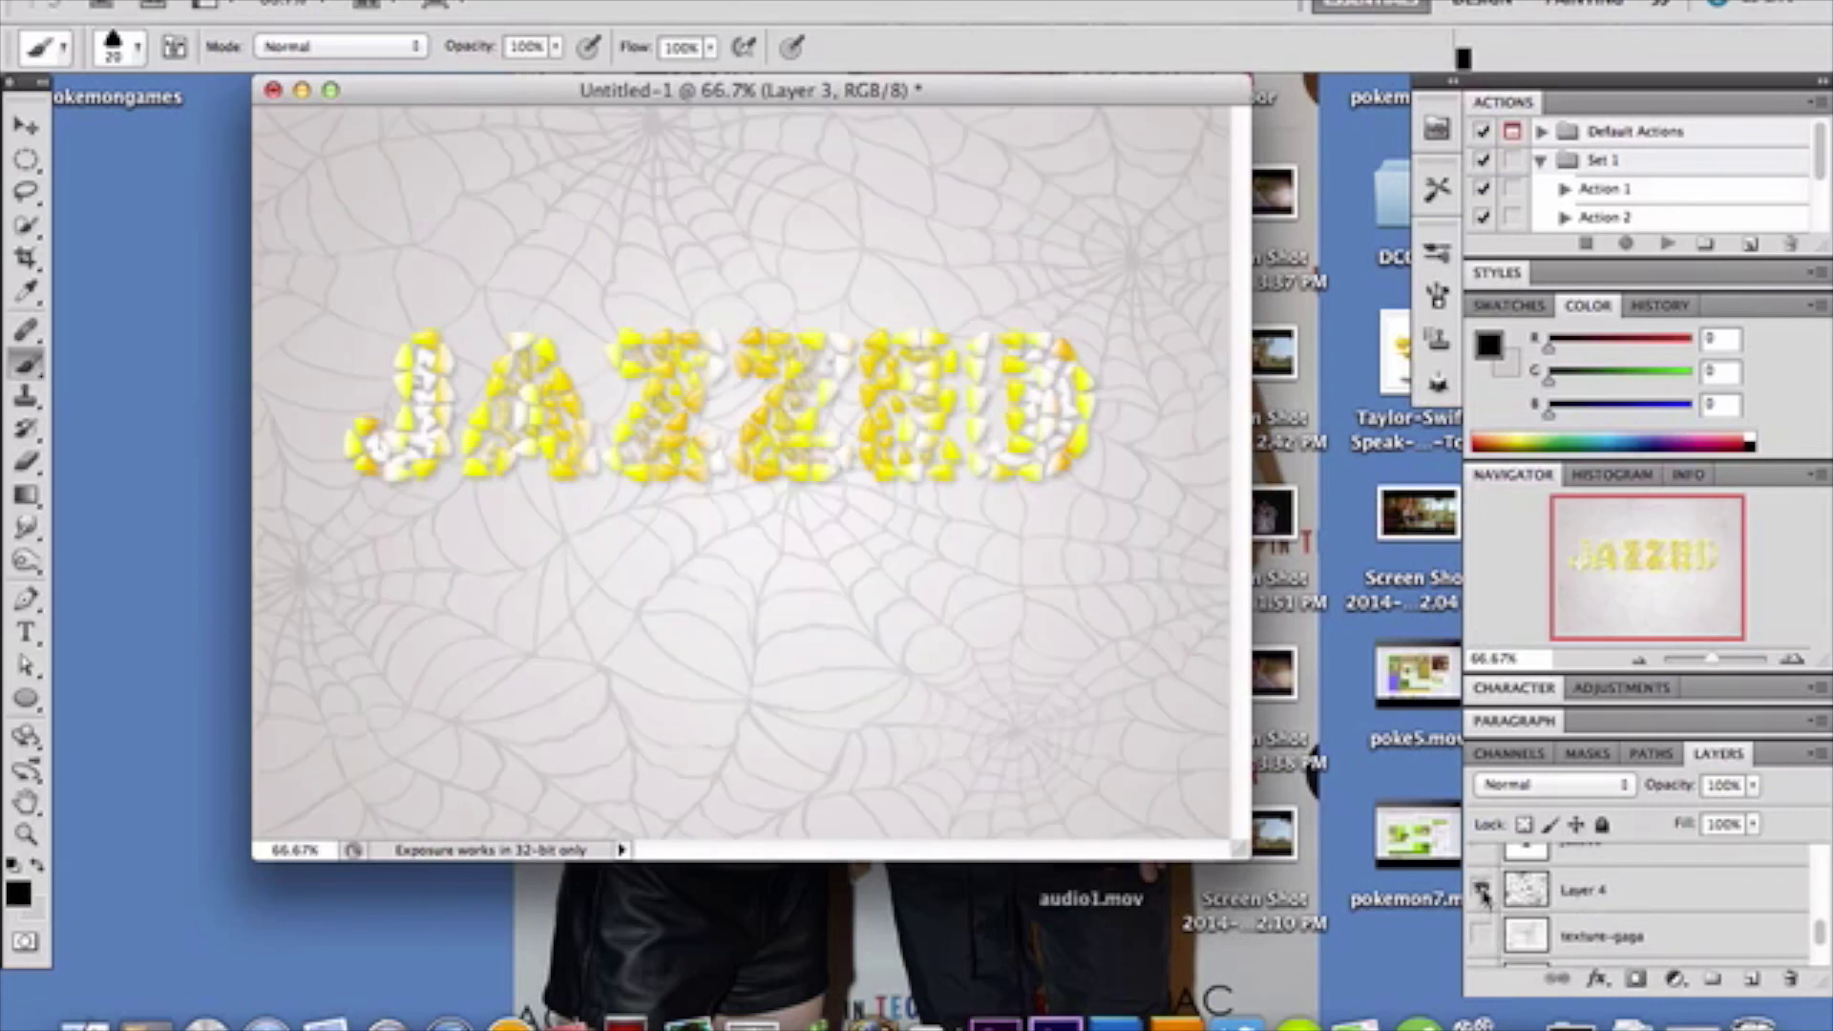
{"action": "left_click", "coordinate": [1482, 939]}
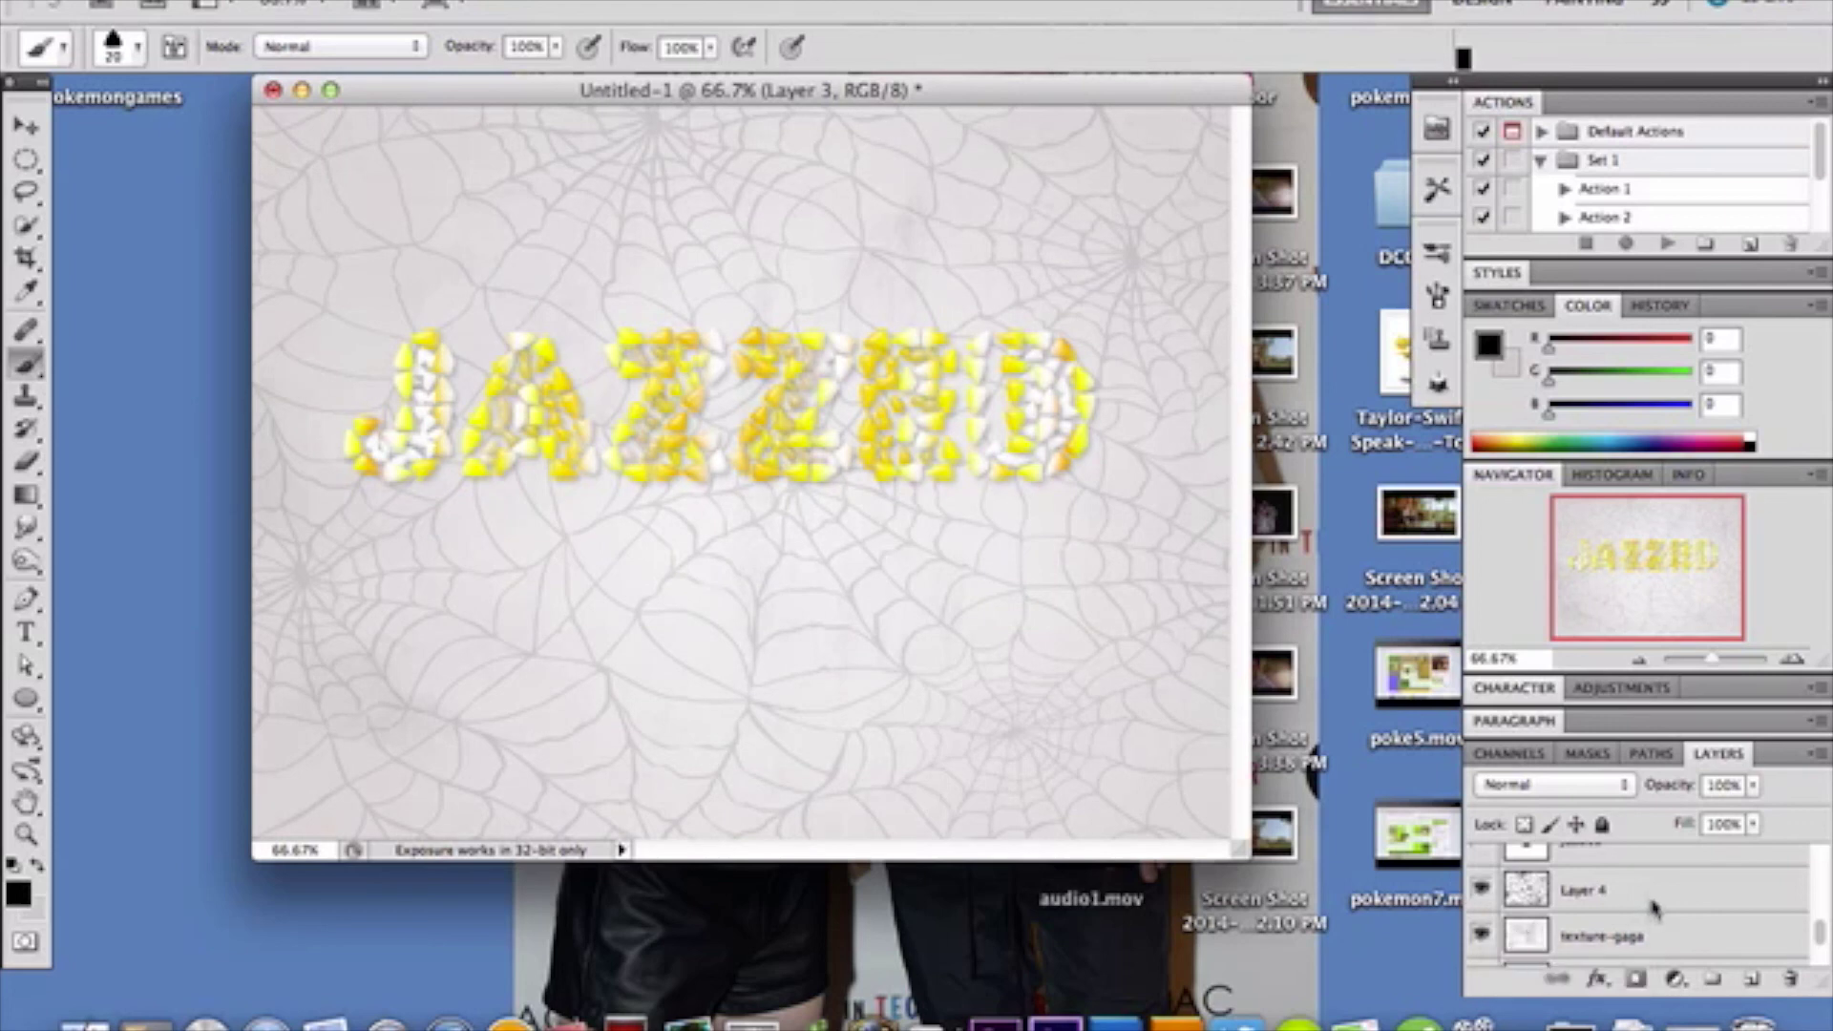
{"action": "left_click", "coordinate": [1656, 898]}
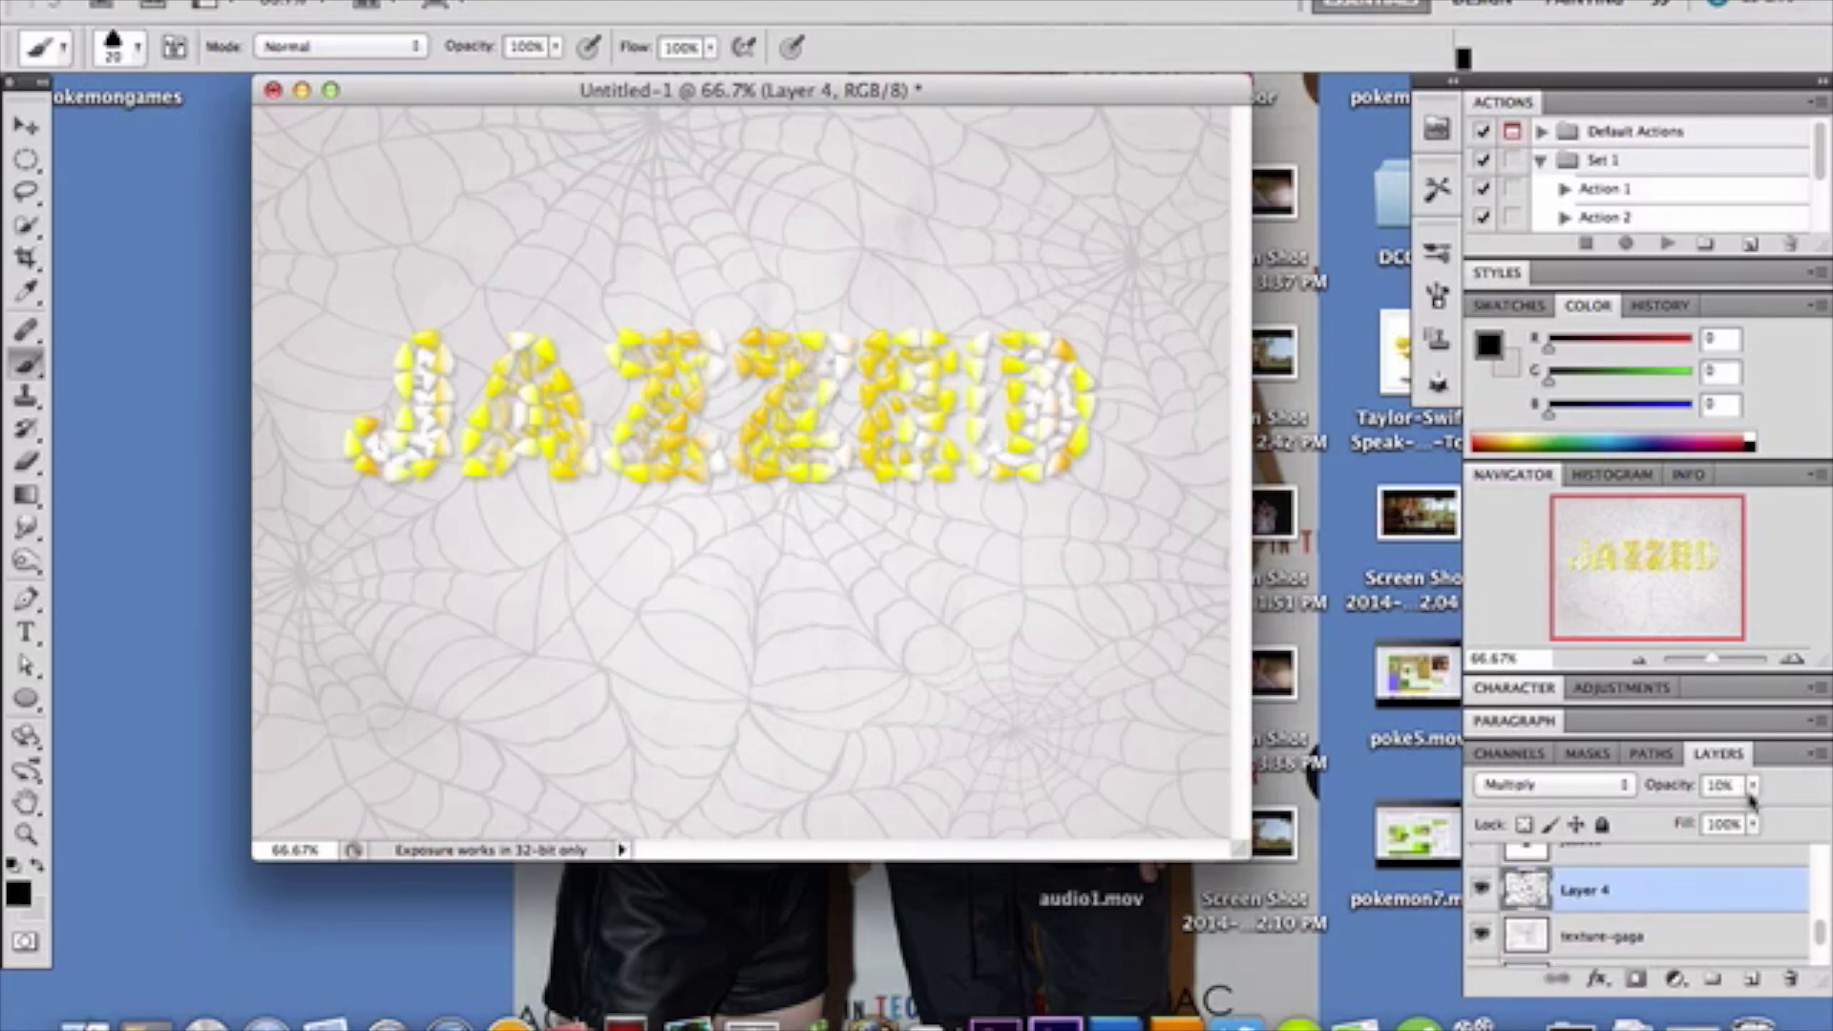